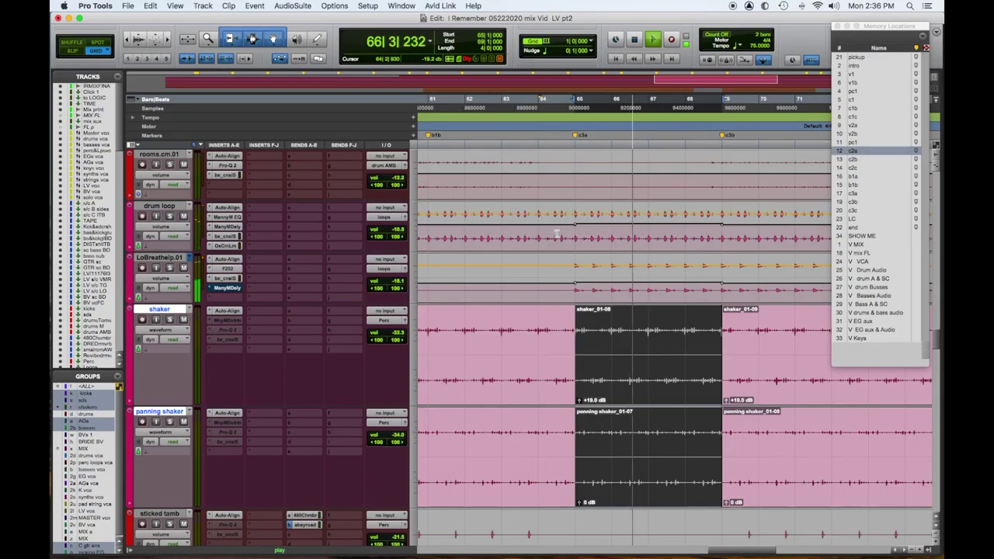
# Stop playback and lower the EPs volume automation to -1.7 dB and the pads volume automation across bars 65 to 69.
pyautogui.press('space')
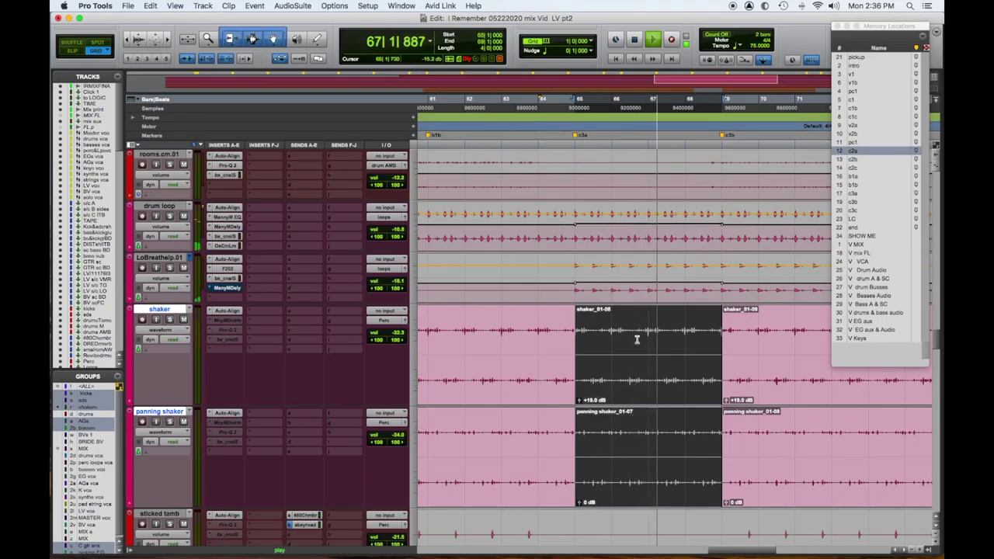
pyautogui.scroll(-10, 641, 340)
pyautogui.moveTo(571, 295); pyautogui.dragTo(687, 301)
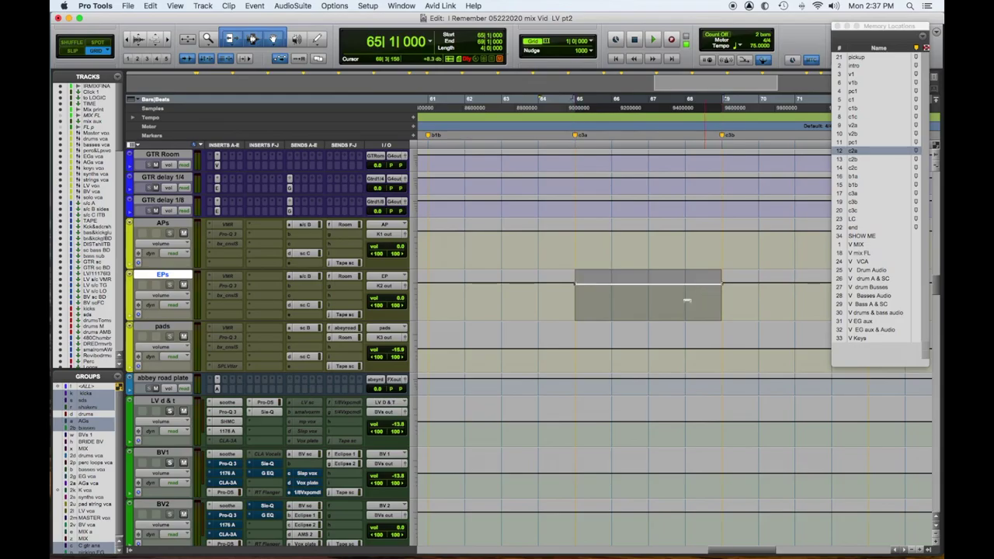
pyautogui.keyDown('shift'); pyautogui.click(580, 358); pyautogui.keyUp('shift')
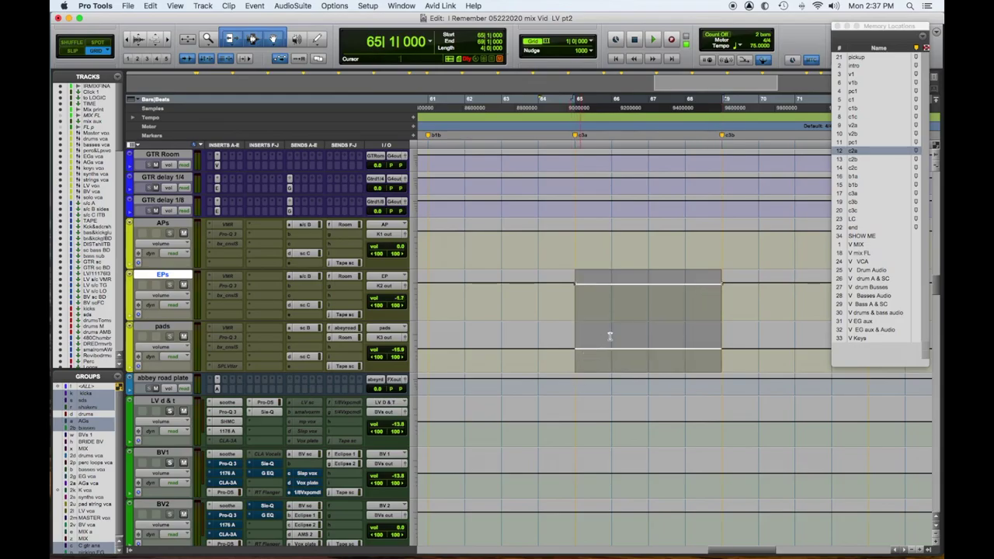
pyautogui.moveTo(610, 334); pyautogui.dragTo(627, 350)
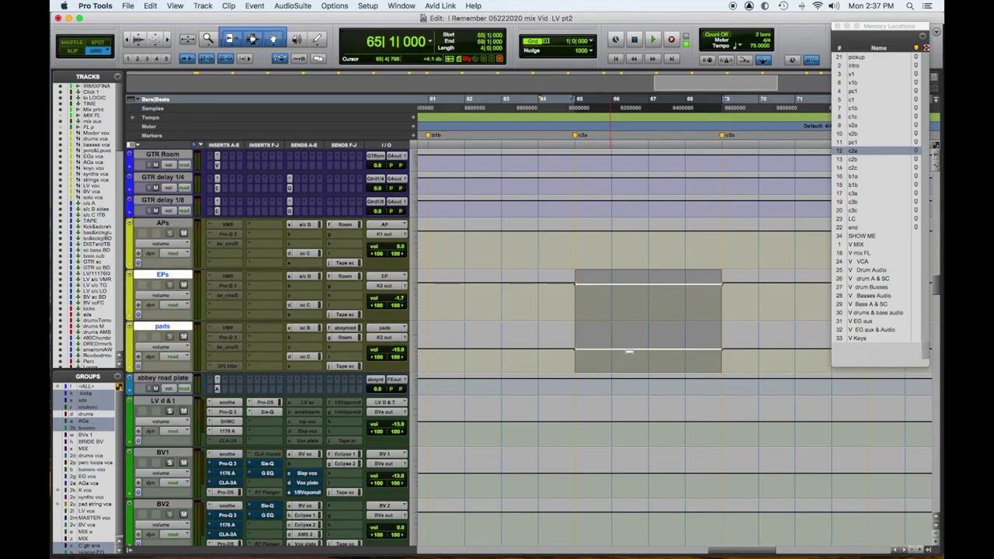
# Insert the McDSP FilterBank F202 EQ (stereo) in the first slot of the Loops track, replacing the inactive Auto-Align.
pyautogui.scroll(15, 627, 351)
pyautogui.scroll(8, 629, 356)
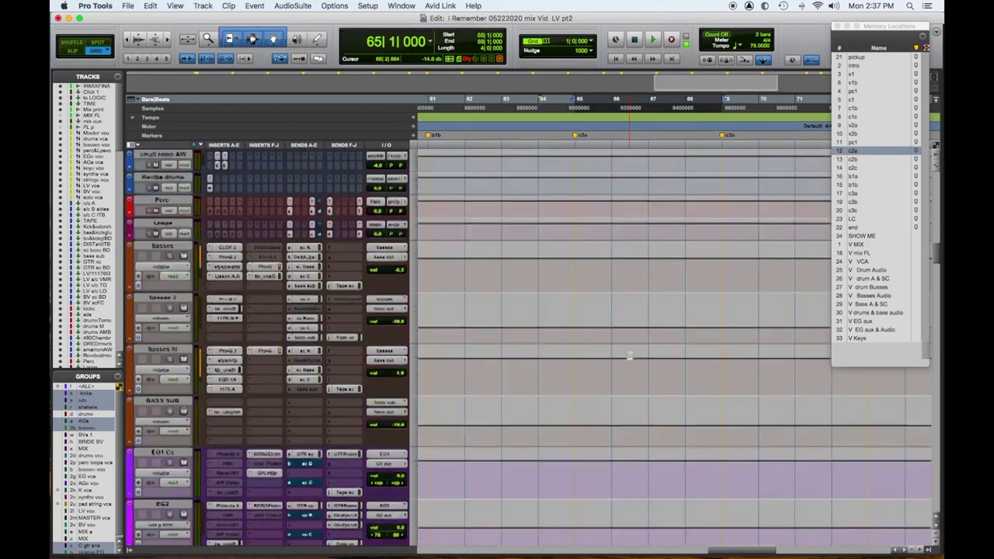
pyautogui.hotkey('ctrl', 'Down')
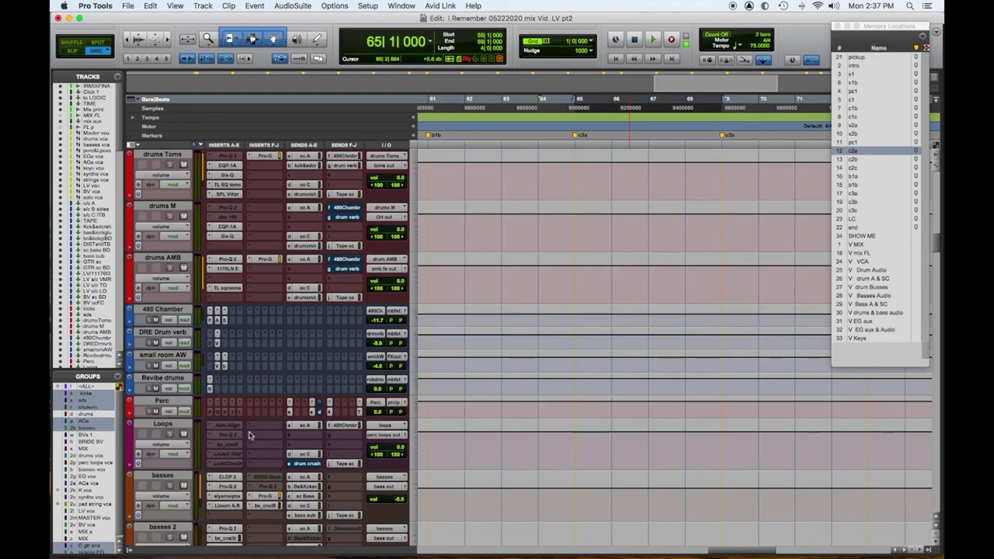
pyautogui.click(211, 426)
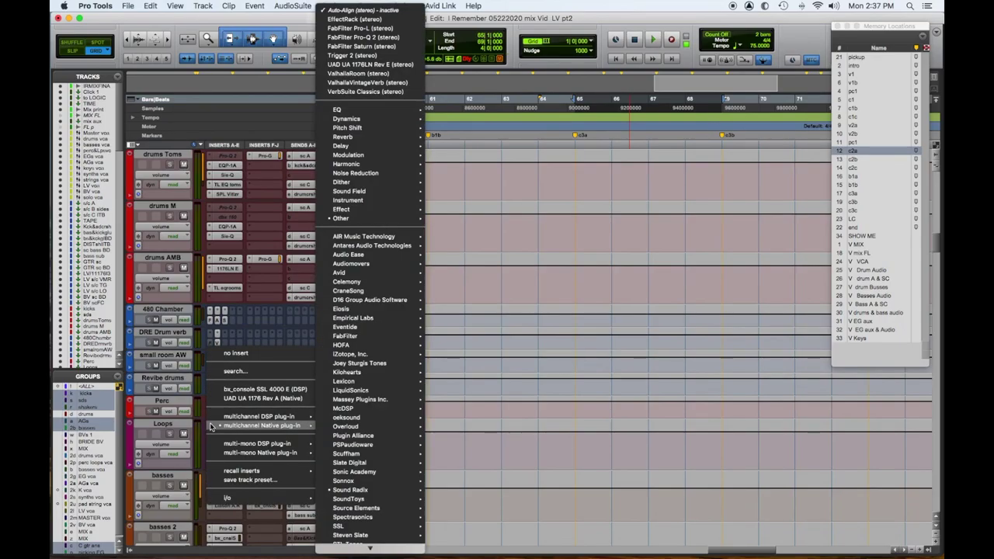
pyautogui.moveTo(303, 417)
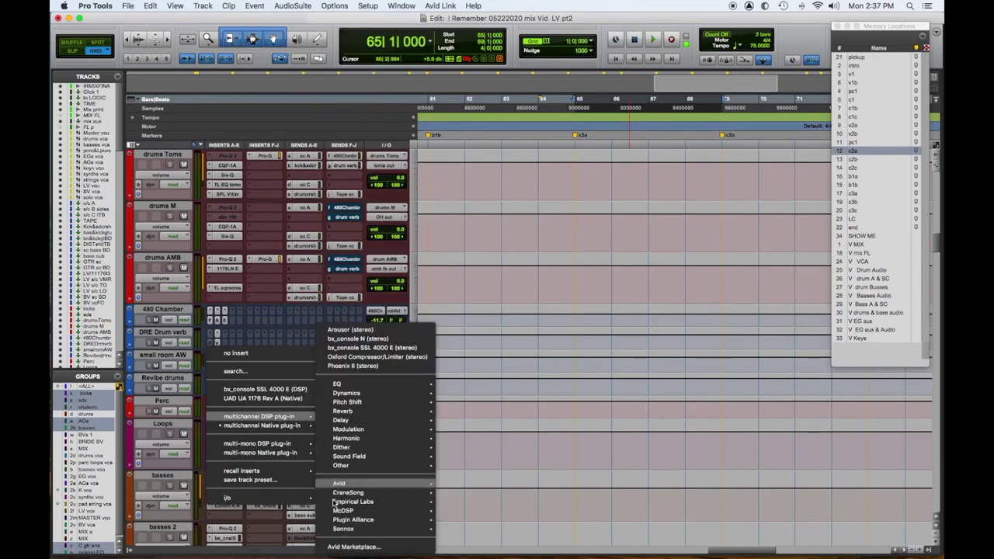
pyautogui.moveTo(437, 510)
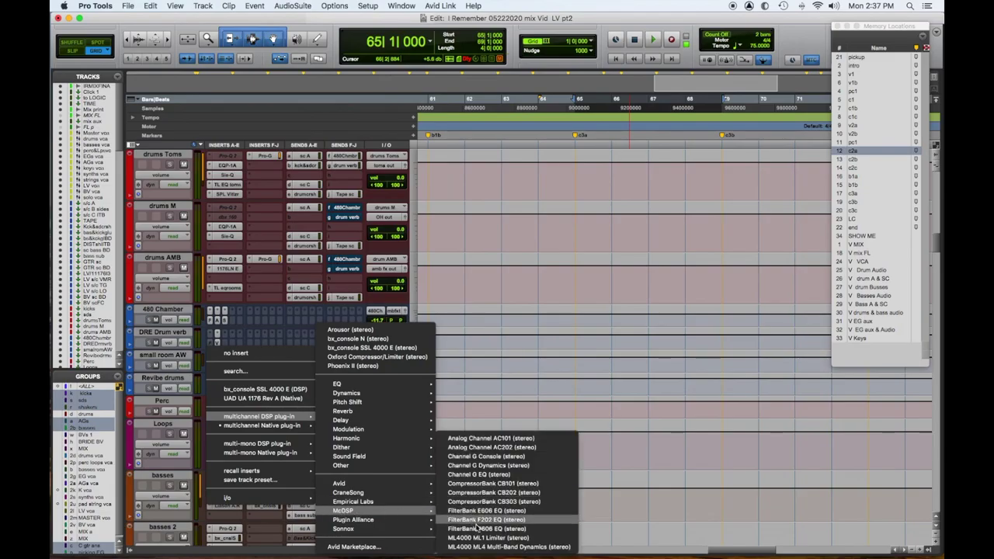
pyautogui.press('Escape')
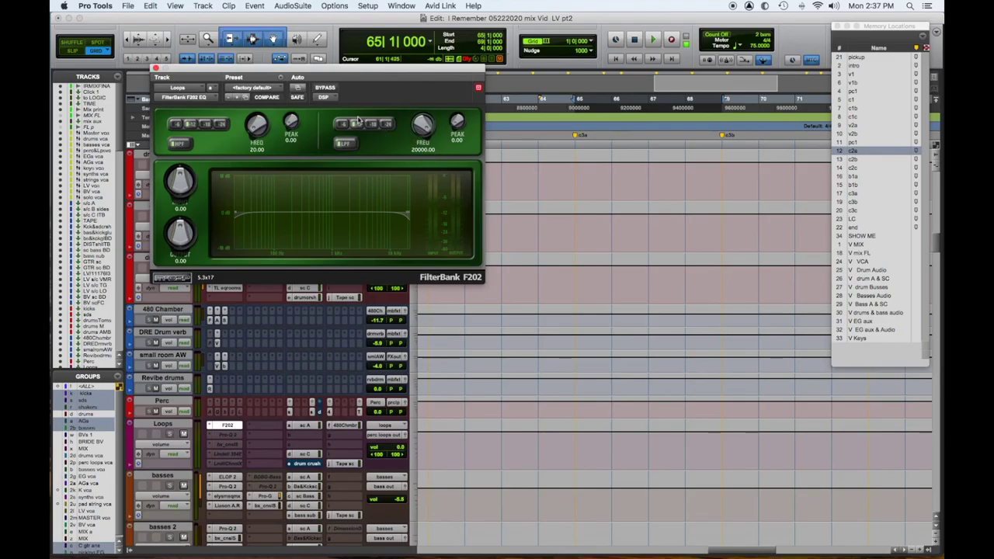
# Automate the F202's Master Bypass on Loops so the filter is active across bars 65 to 69, and raise its high-pass frequency.
pyautogui.click(322, 87)
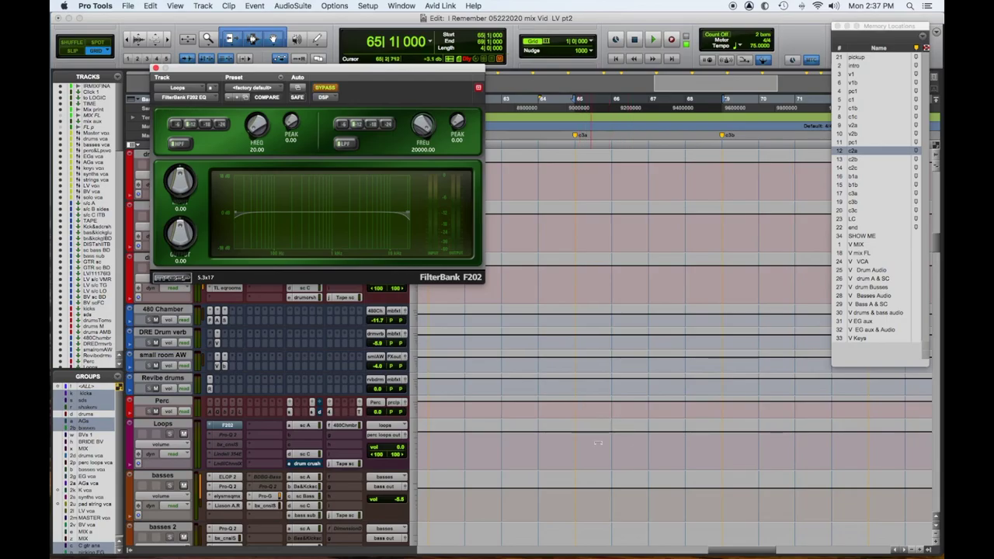
pyautogui.click(163, 444)
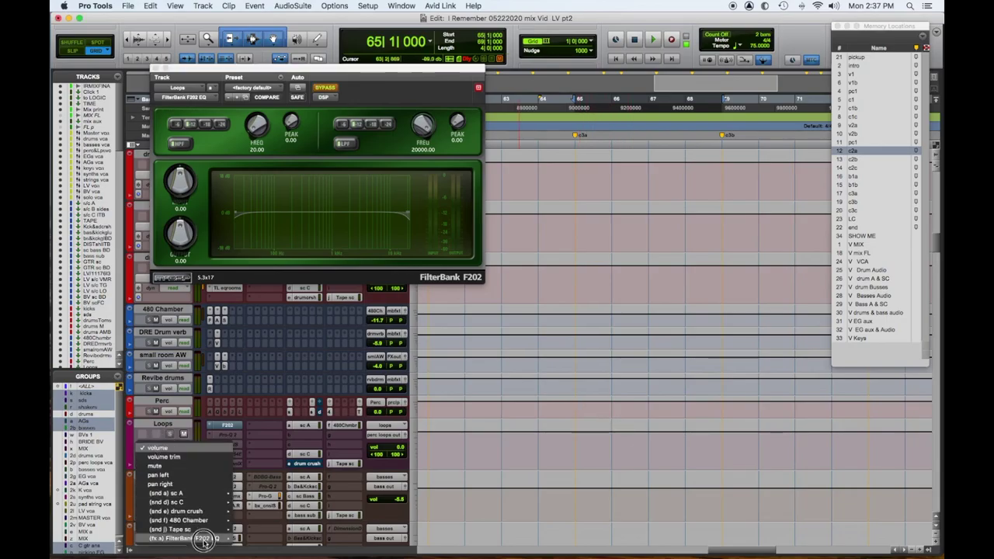
pyautogui.click(269, 542)
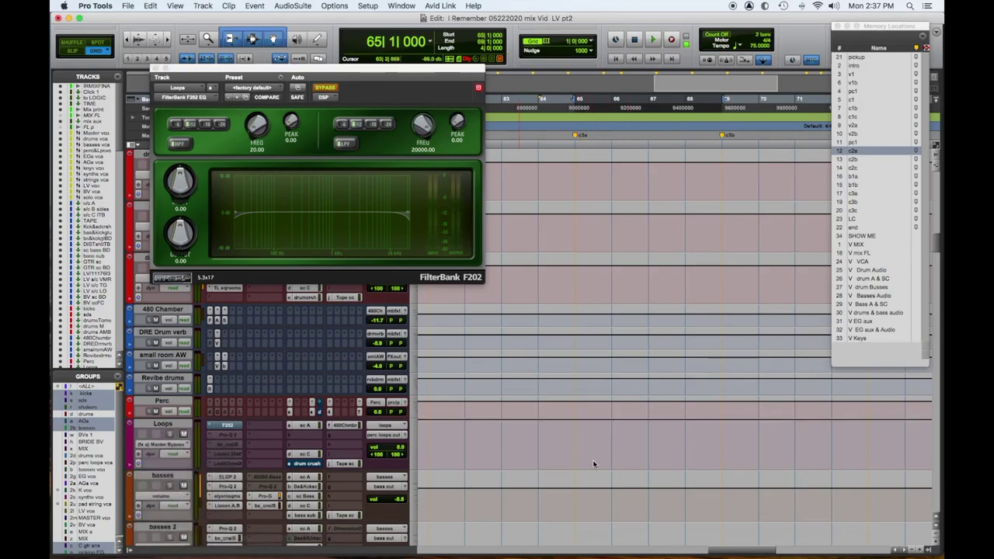
pyautogui.moveTo(575, 442); pyautogui.dragTo(721, 505)
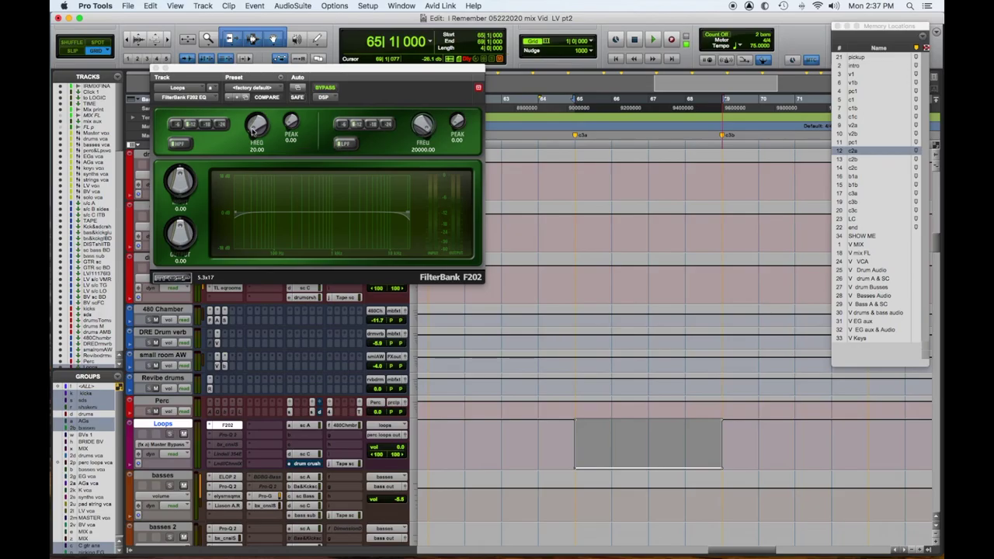
pyautogui.moveTo(253, 128); pyautogui.dragTo(247, 104)
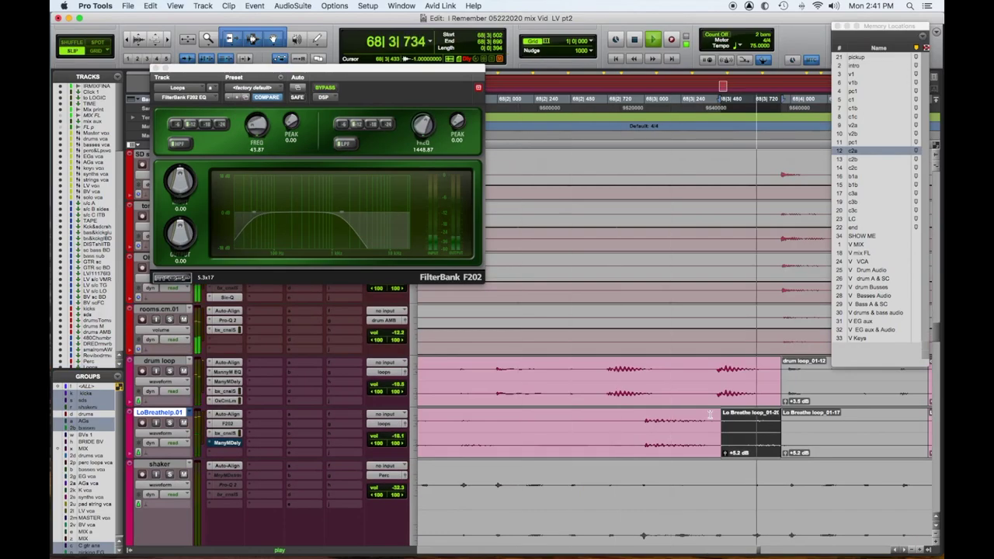
# Stop playback and split the drum loop clip at 68|3|429 to isolate the hit before the following clip.
pyautogui.press('space')
pyautogui.click(708, 371)
pyautogui.press('super+e')
pyautogui.click(739, 402)
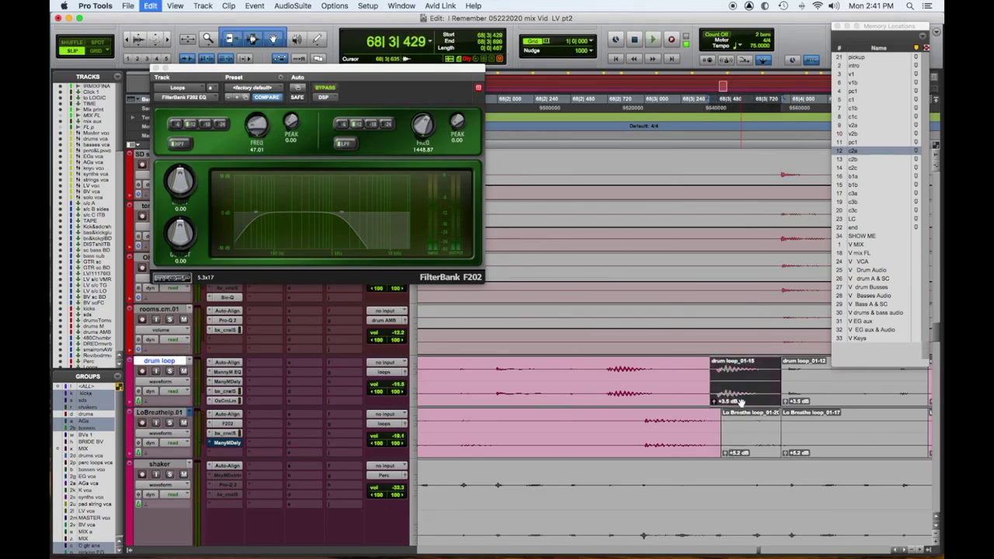
# Check the Manny Marroquin Delay on the drum loop track and display its Master Bypass automation in the track lane.
pyautogui.click(232, 382)
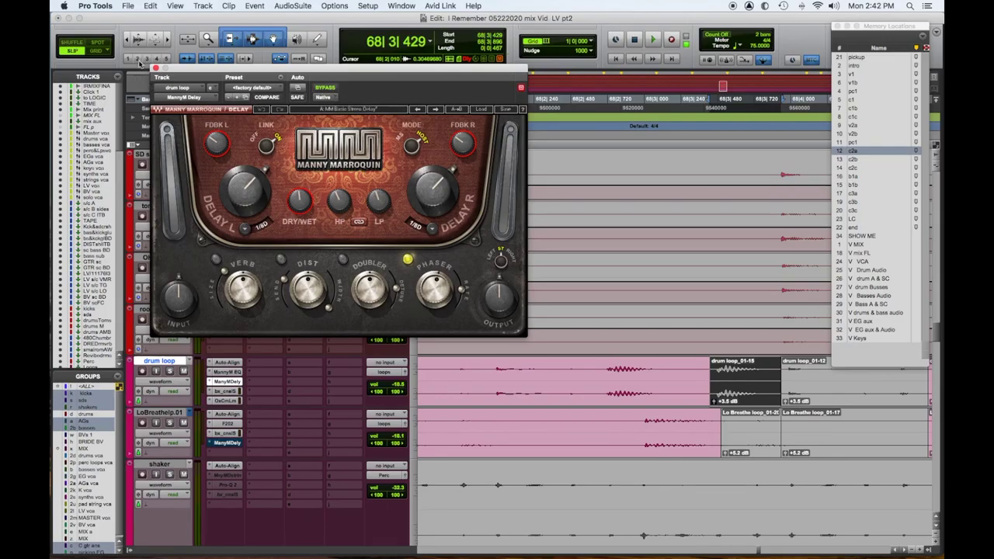
pyautogui.click(154, 67)
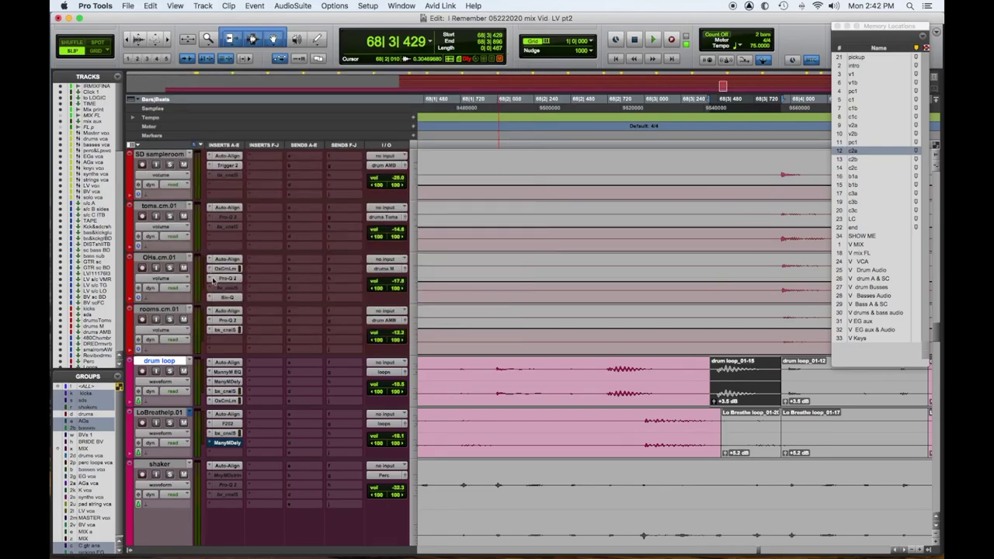
pyautogui.click(160, 382)
pyautogui.moveTo(209, 436)
pyautogui.click(251, 464)
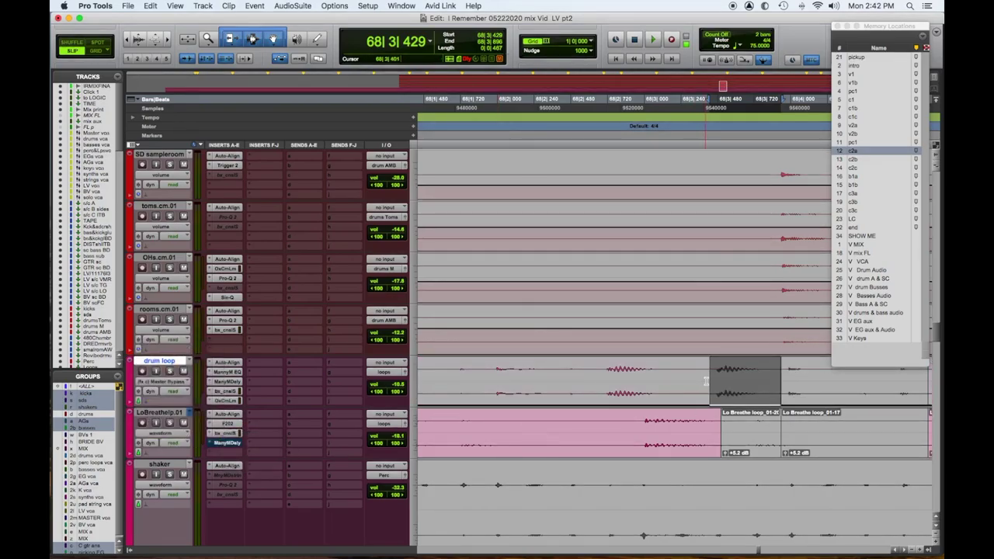
# Switch the delay's Master Bypass automation on from 68|3|429 to just before bar 69, and audition it from 68|3|077.
pyautogui.moveTo(709, 380); pyautogui.dragTo(838, 387)
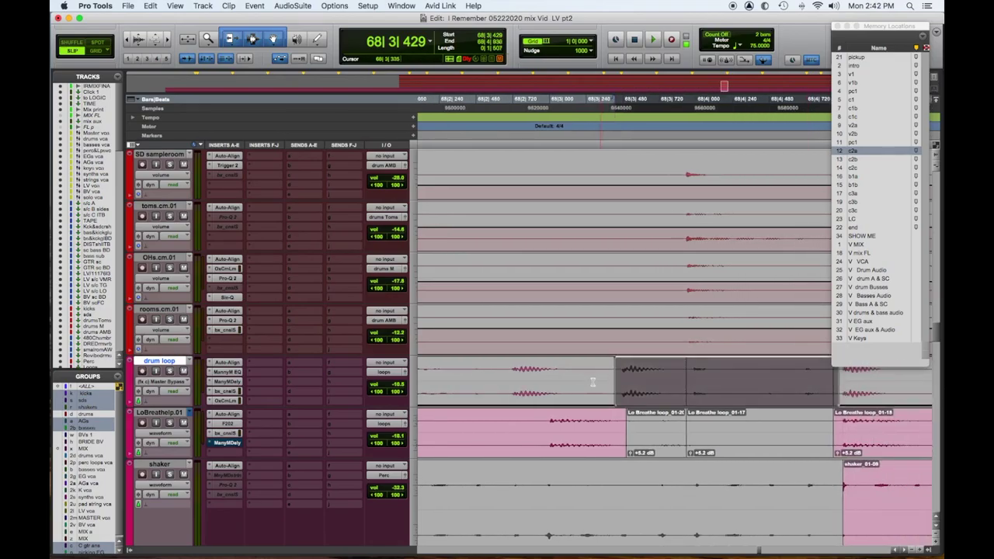
pyautogui.click(560, 386)
pyautogui.press('space')
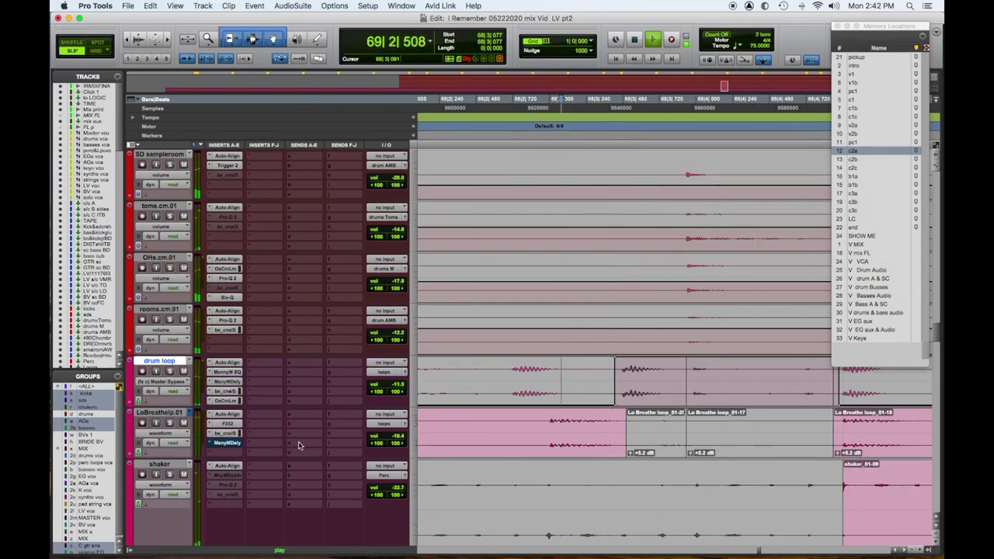
pyautogui.press('space')
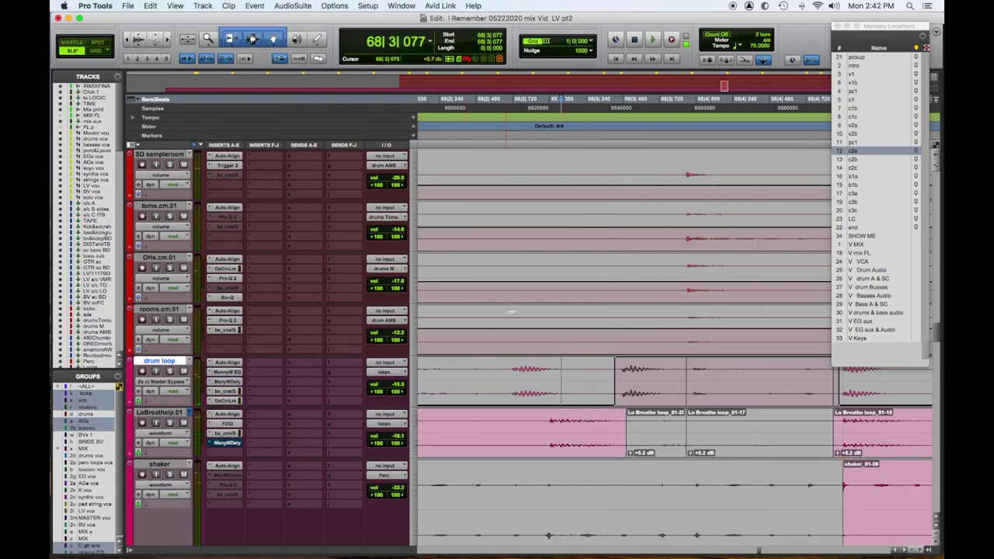
# Recall the c3a memory location, return to the Loops track and start playback from bar 65.
pyautogui.click(854, 194)
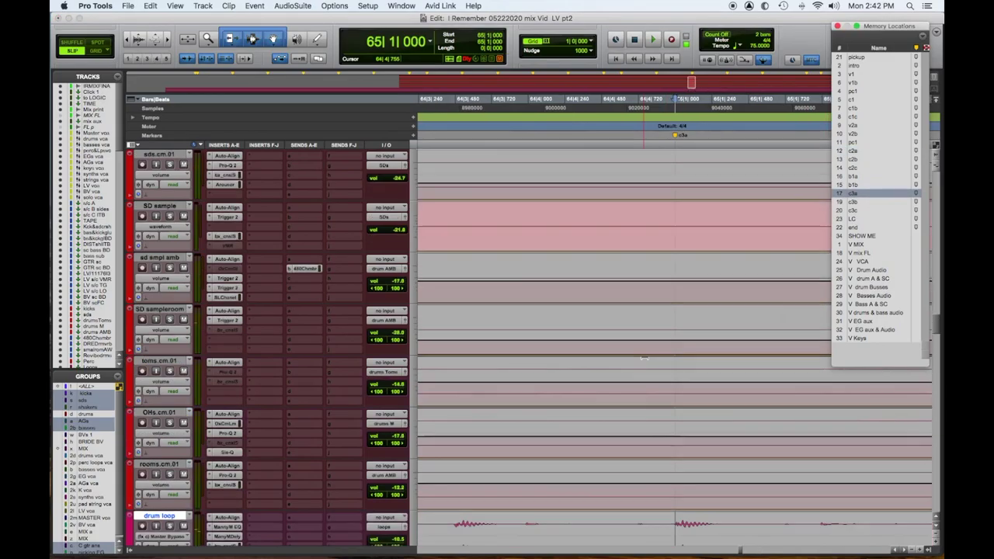
pyautogui.scroll(-10, 644, 359)
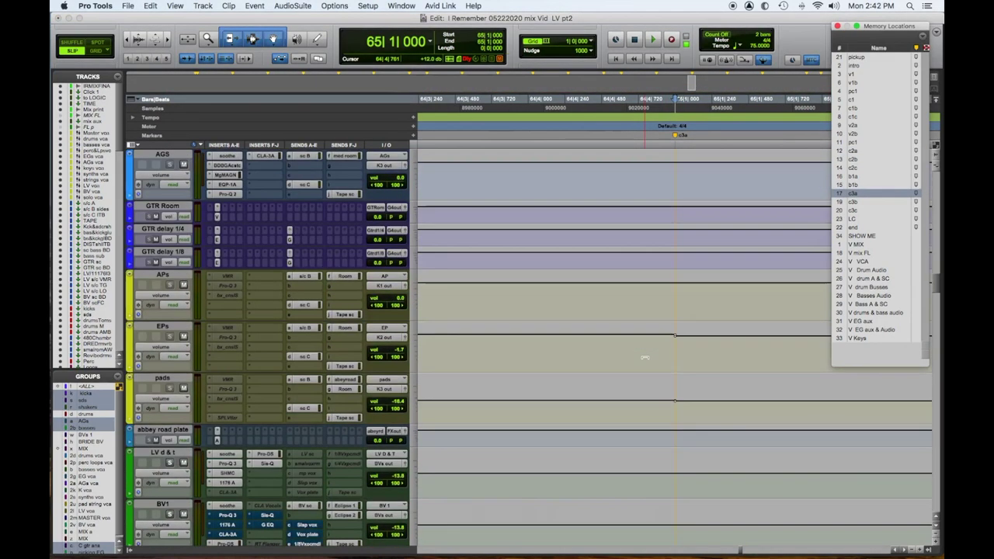
pyautogui.scroll(10, 644, 358)
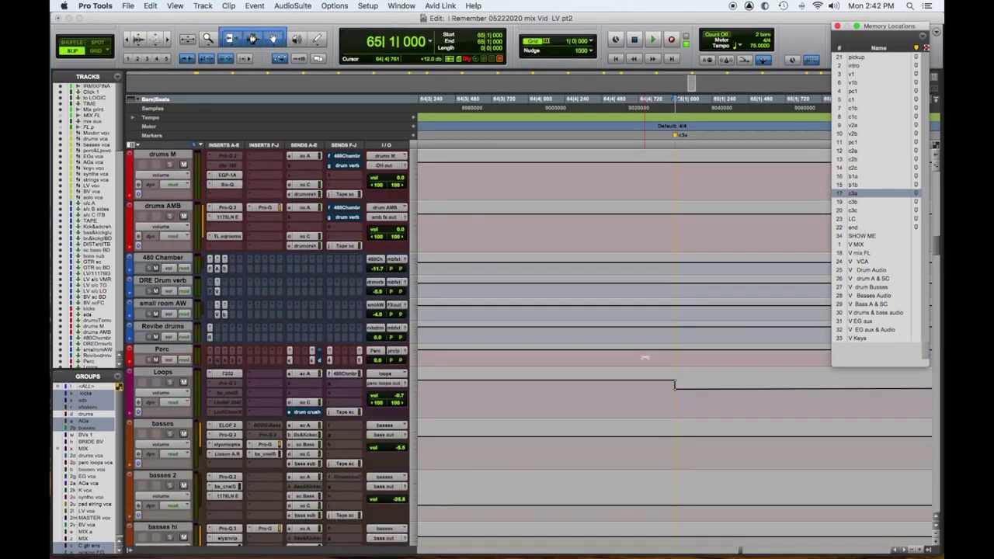
pyautogui.scroll(3, 644, 358)
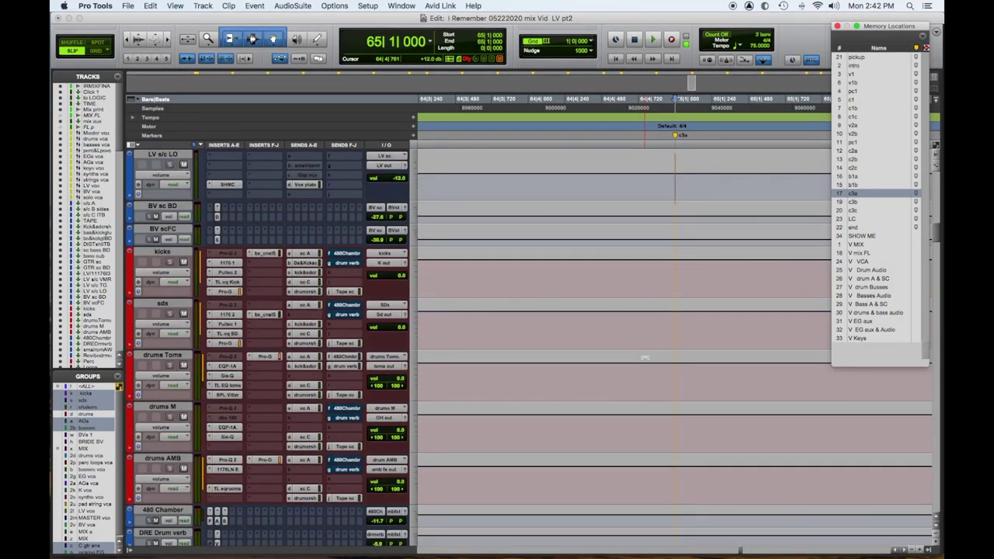
pyautogui.scroll(-6, 644, 358)
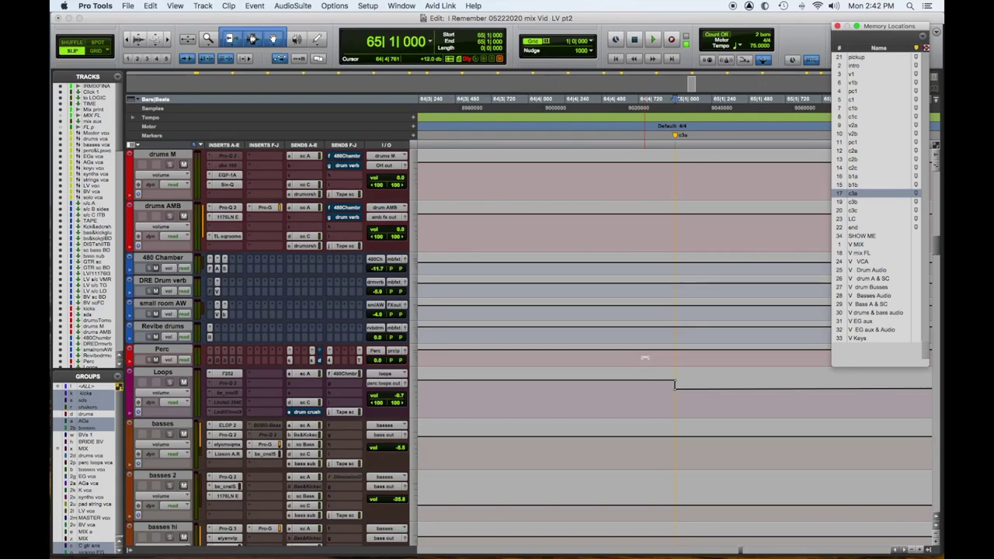
pyautogui.press('space')
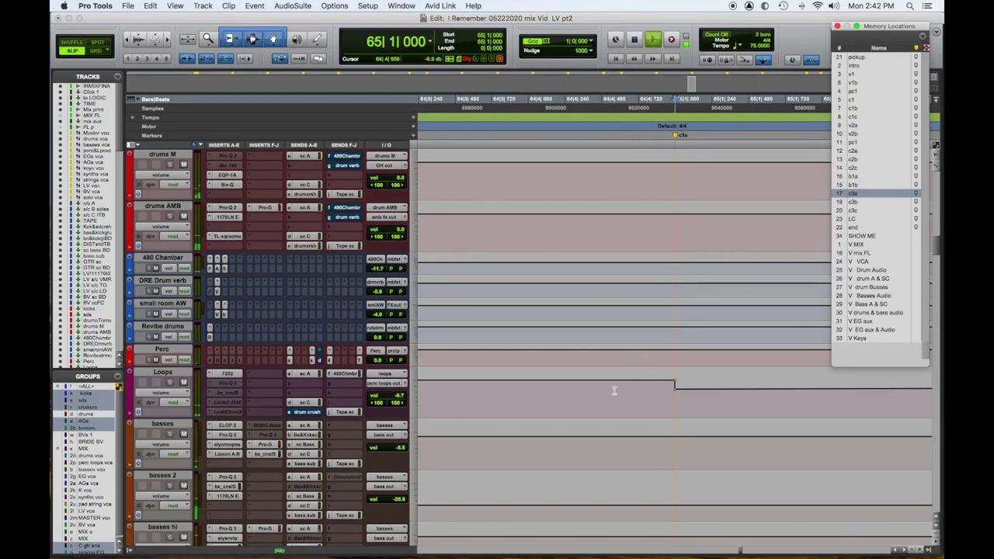
# Insert the Eventide Instant Flanger (stereo) in slot e of the Loops track and enable automation for its Master Bypass.
pyautogui.click(221, 404)
pyautogui.moveTo(307, 411)
pyautogui.moveTo(373, 327)
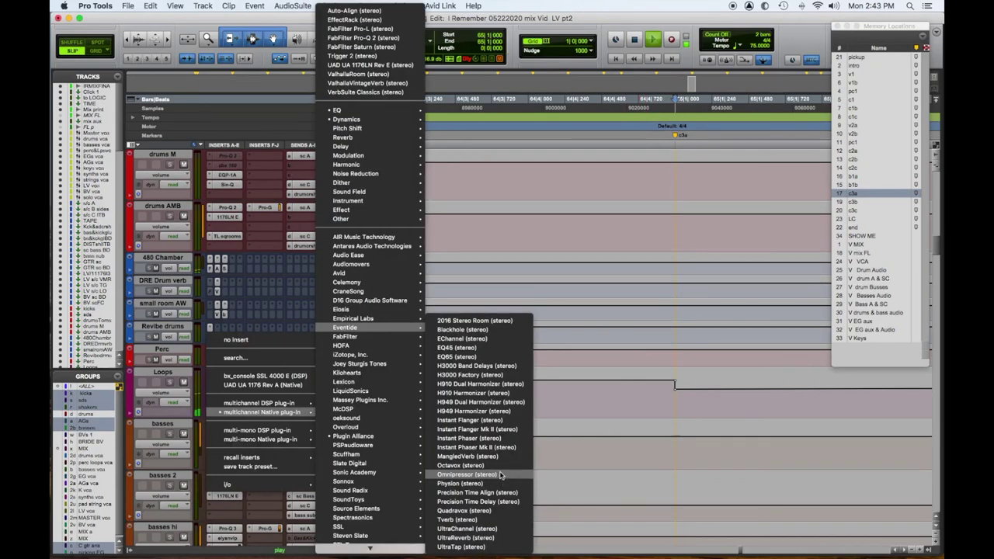
pyautogui.click(489, 419)
pyautogui.rightClick(326, 89)
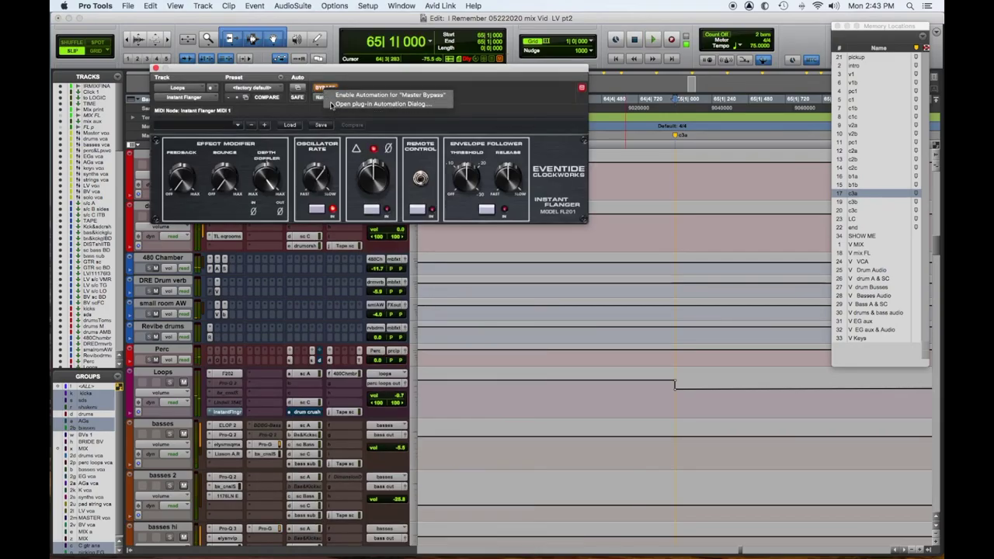
pyautogui.click(332, 94)
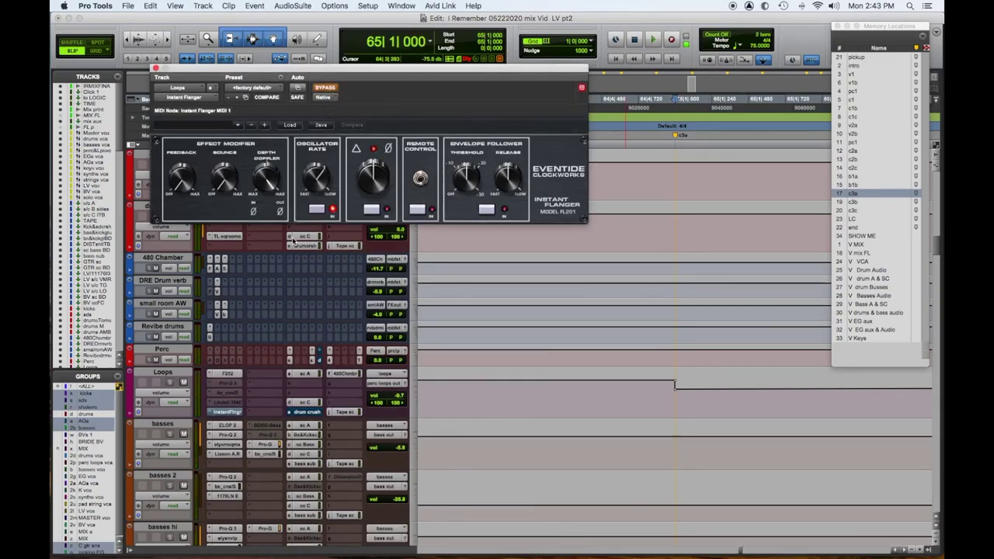
# Display the Instant Flanger's Master Bypass automation on the Loops track and select from 65|1|031 to the c3b marker.
pyautogui.click(161, 392)
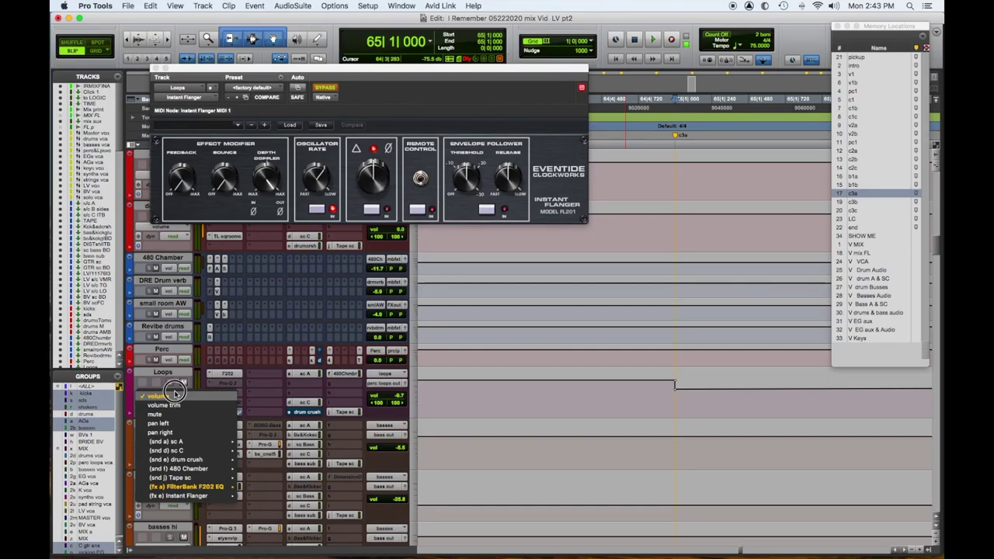
pyautogui.click(767, 400)
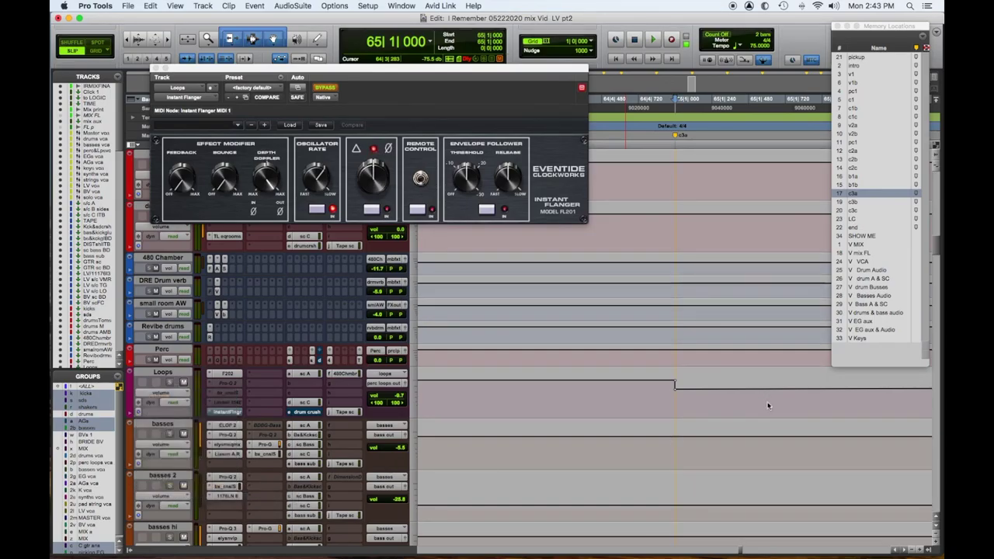
pyautogui.moveTo(679, 400); pyautogui.dragTo(881, 400)
pyautogui.press('super+bracketleft')
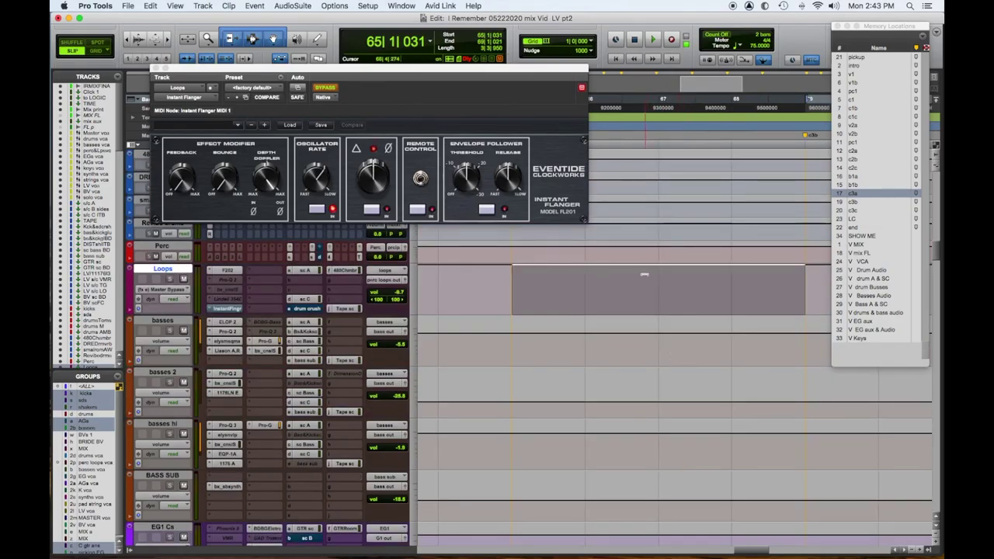
# Load the 03 - Heavy Hendrixian preset in the Instant Flanger on the Loops track.
pyautogui.rightClick(216, 131)
pyautogui.click(249, 151)
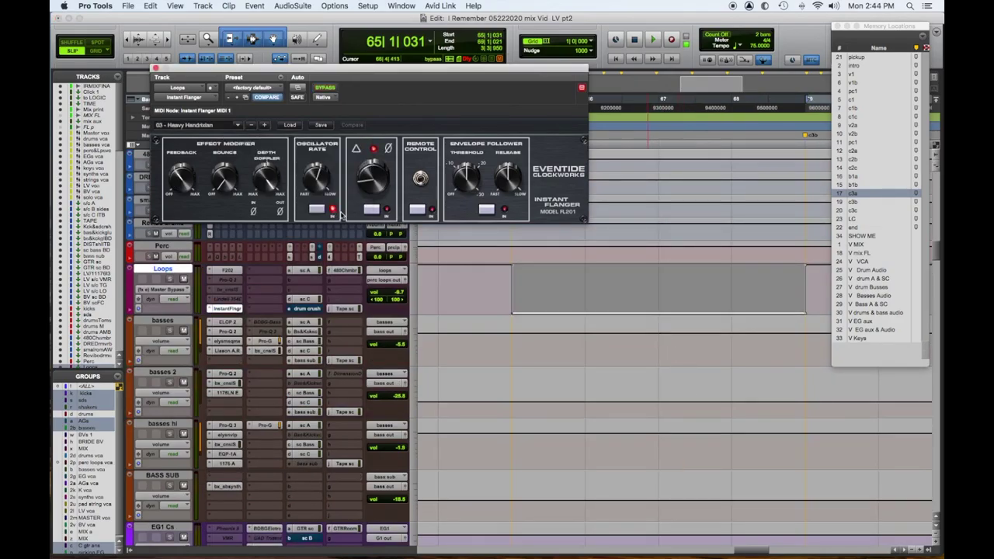
# Adjust the Feedback and Depth knobs of the Instant Flanger on the Loops track while the c3a section plays.
pyautogui.press('space')
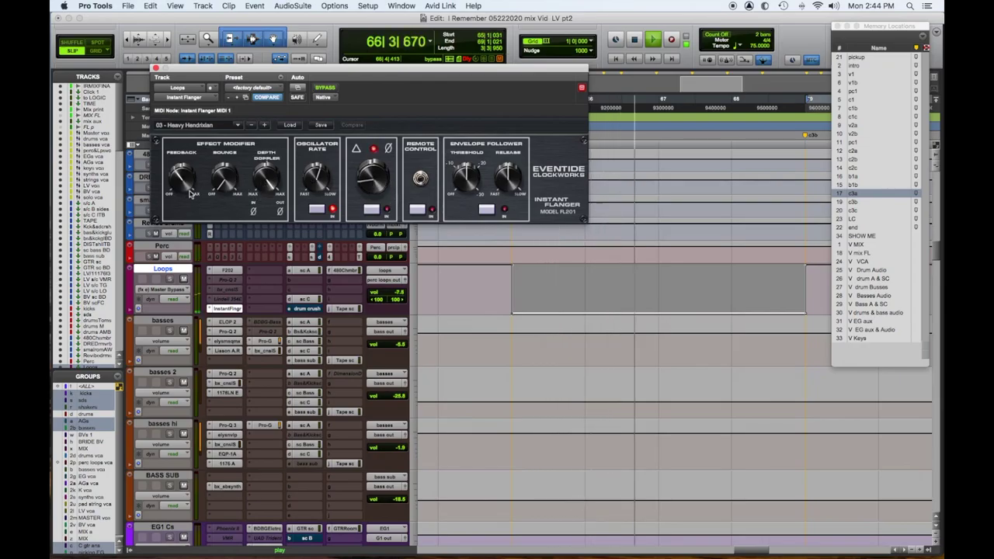
pyautogui.moveTo(189, 181); pyautogui.dragTo(191, 164)
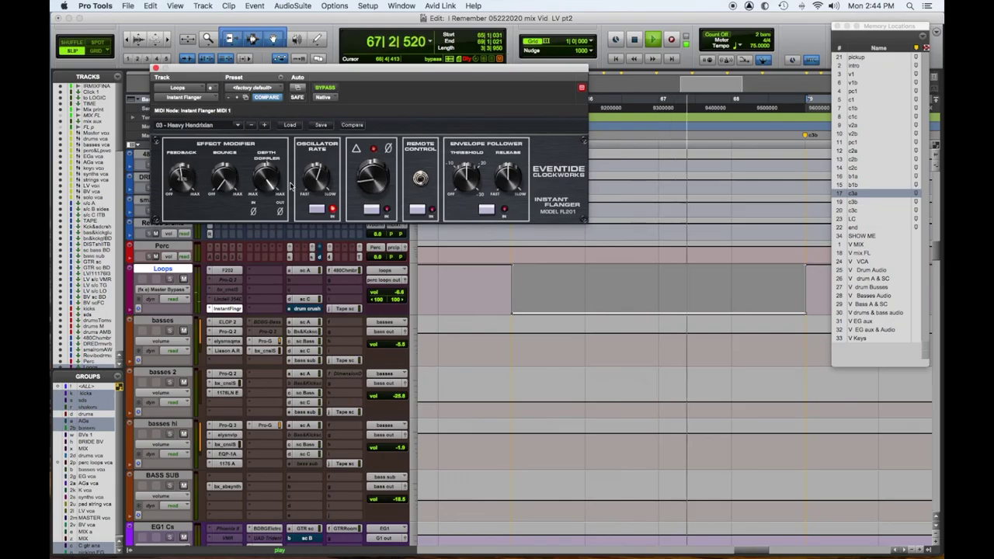
pyautogui.moveTo(268, 182); pyautogui.dragTo(257, 230)
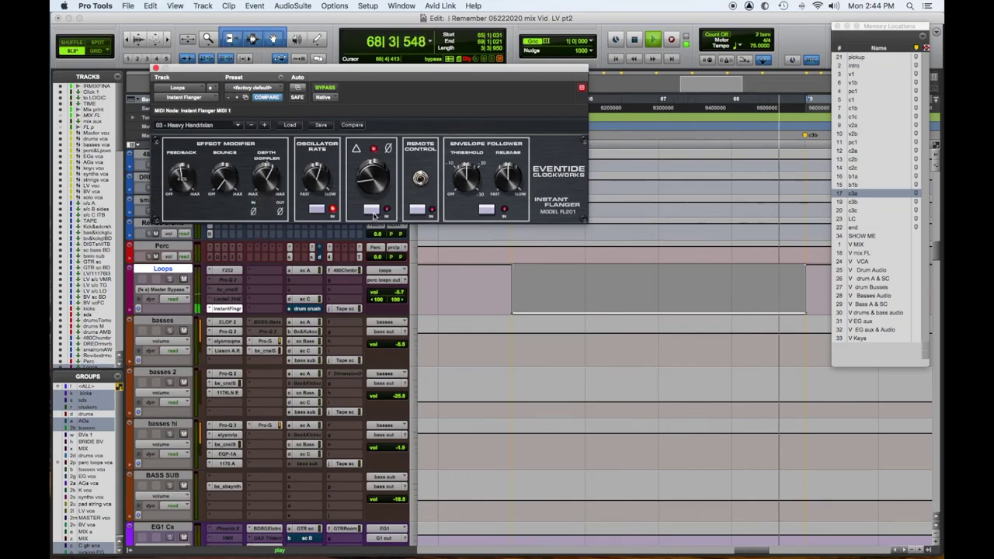
# In the FilterBank F202 on the Loops track, set the output gain to 3.36 and the high-pass frequency to 144.75, and play the section.
pyautogui.click(227, 271)
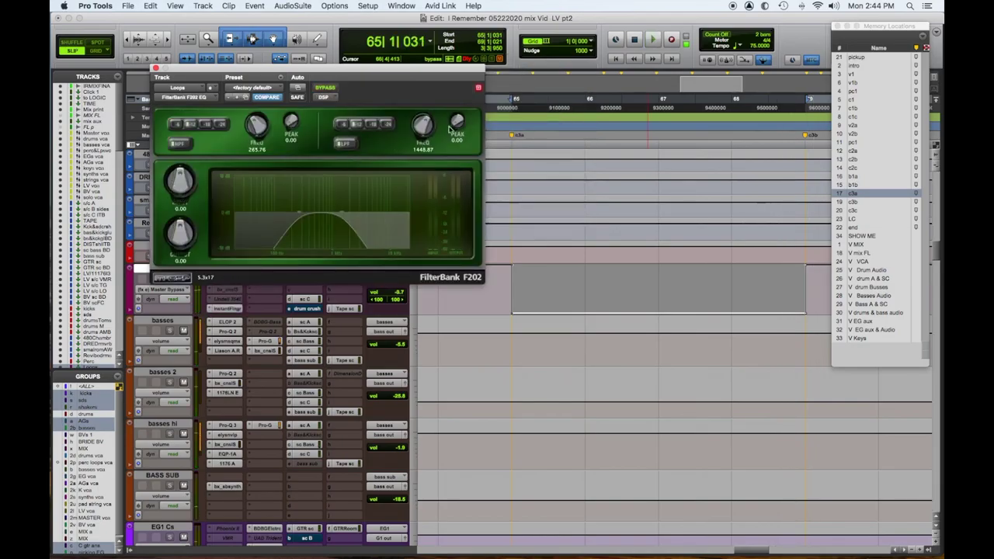
pyautogui.moveTo(177, 243); pyautogui.dragTo(177, 237)
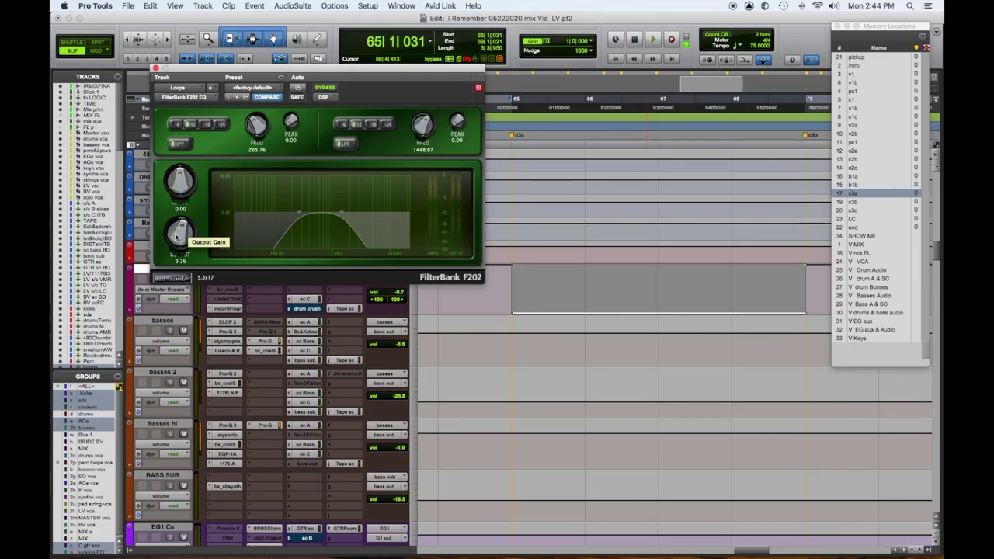
pyautogui.press('space')
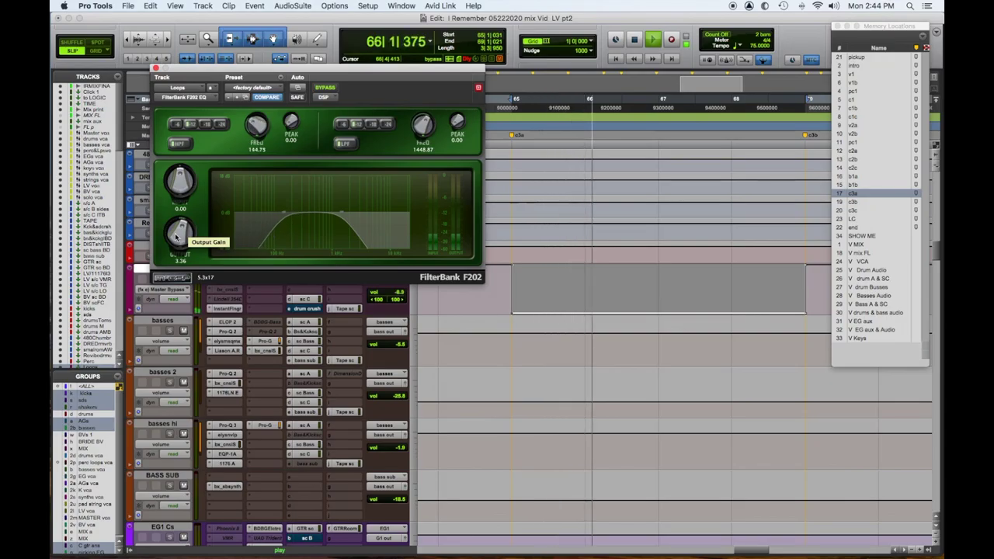
# Go to the B gtr tracks and select the timeline range from the b1a memory location to c3a.
pyautogui.scroll(5, 177, 236)
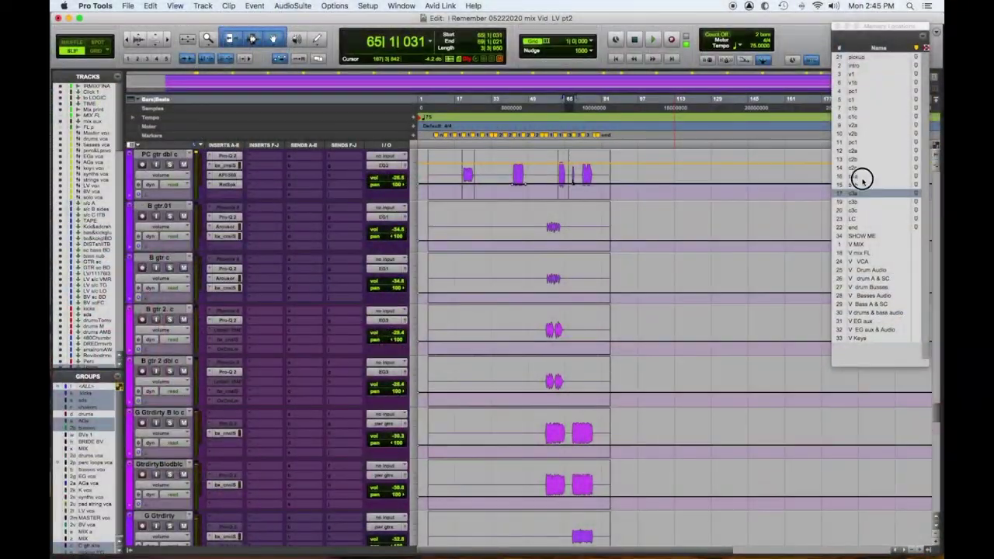
pyautogui.click(857, 177)
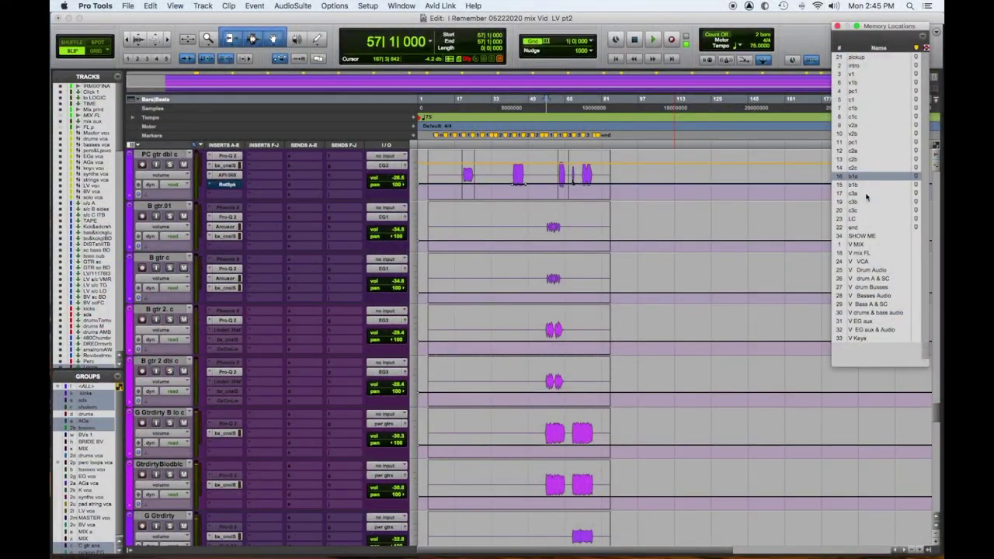
pyautogui.click(865, 195)
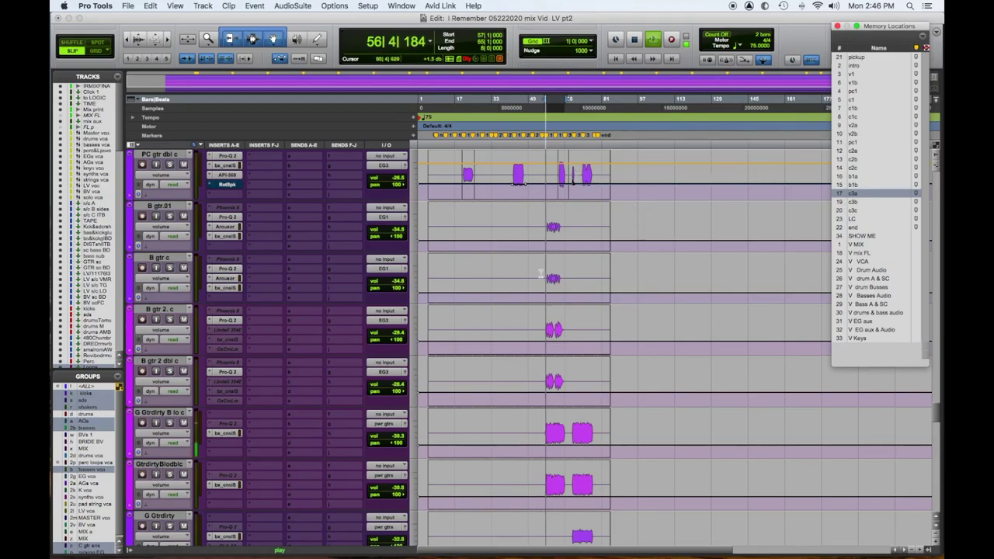
# Solo-check B gtr 2. c, select it with B gtr 2 dbl c, and set the volume of B gtr 2 dbl c to -27.7 dB.
pyautogui.click(170, 322)
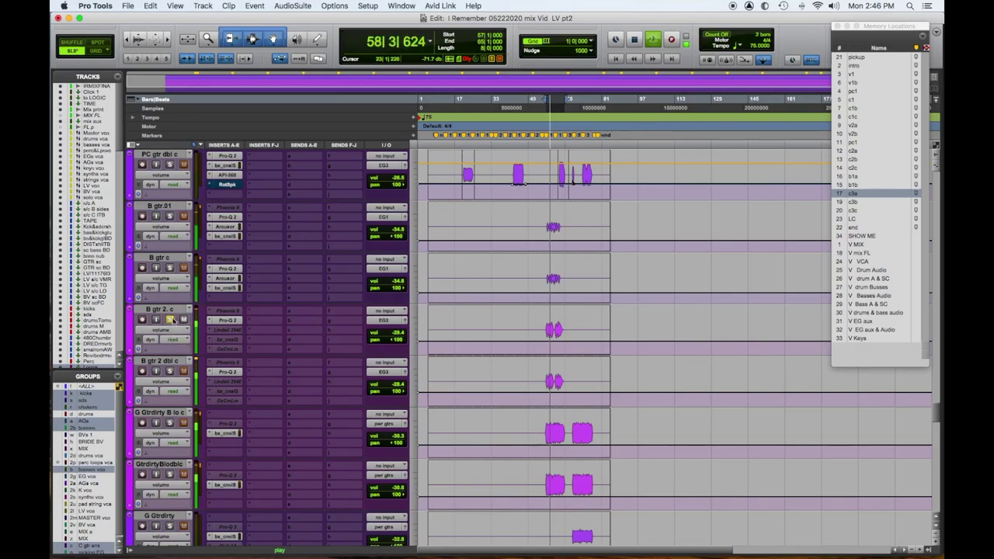
pyautogui.click(170, 319)
pyautogui.keyDown('shift'); pyautogui.click(177, 362); pyautogui.keyUp('shift')
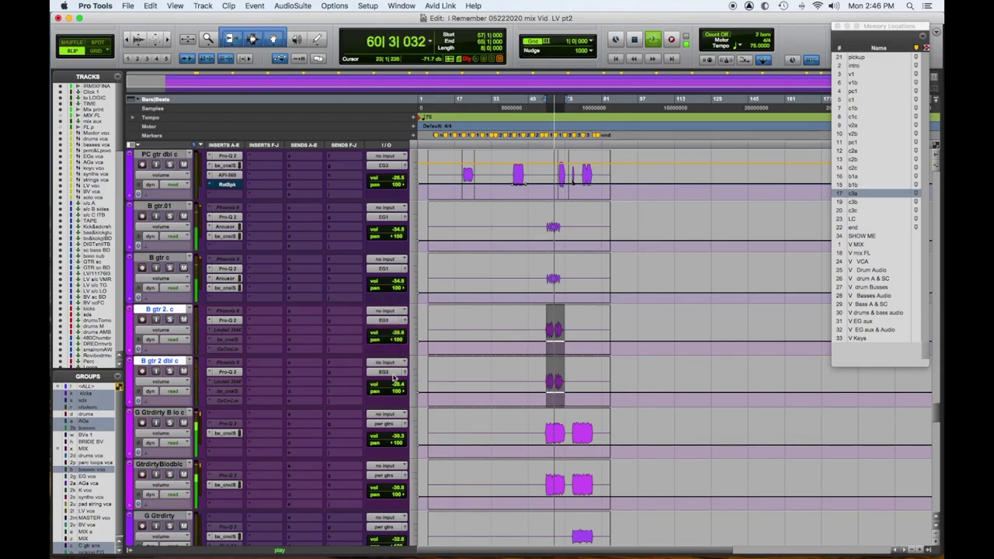
pyautogui.moveTo(390, 383); pyautogui.dragTo(391, 388)
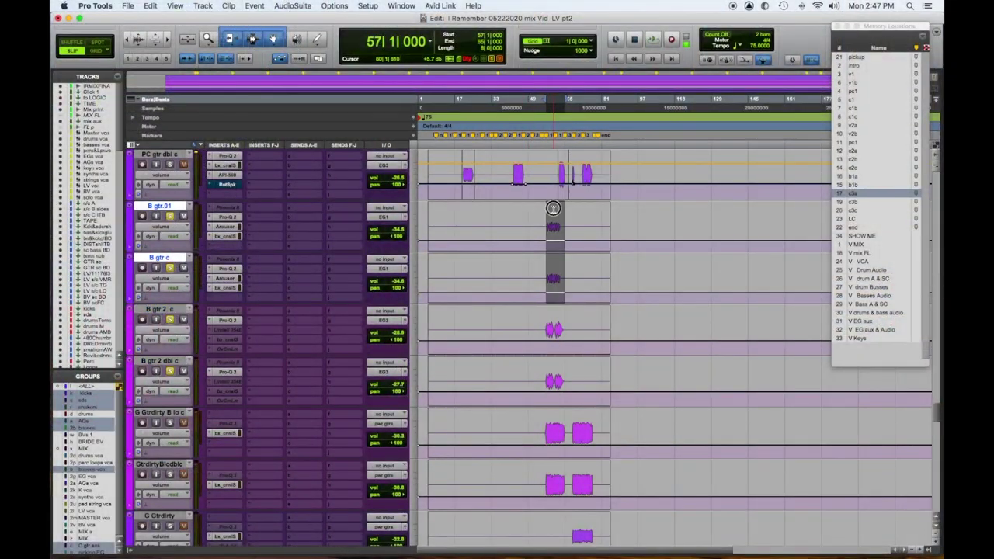
# Play from bar 57 and raise the volumes of B gtr.01 and B gtr c in the selected range to -11.8 dB.
pyautogui.moveTo(554, 203); pyautogui.dragTo(554, 201)
pyautogui.press('space')
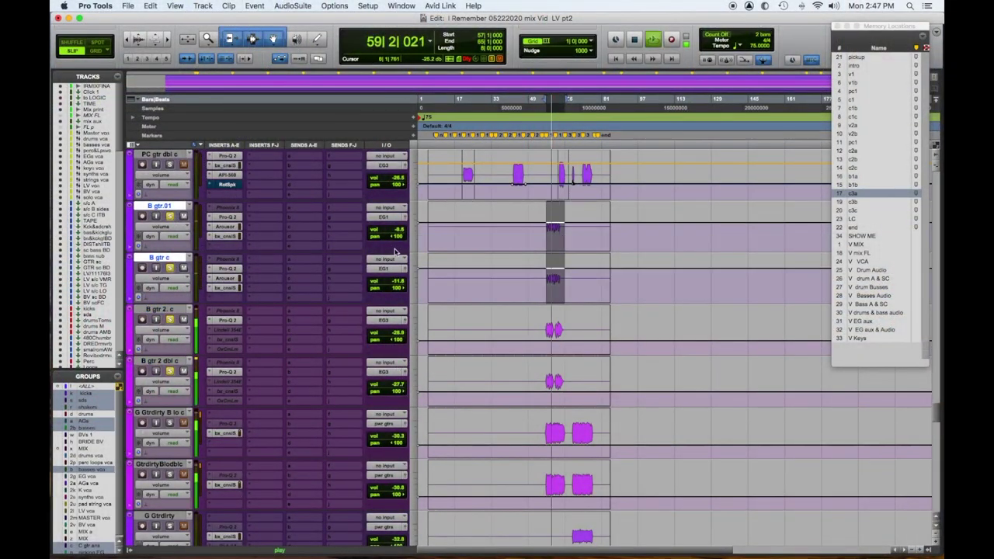
pyautogui.click(393, 230)
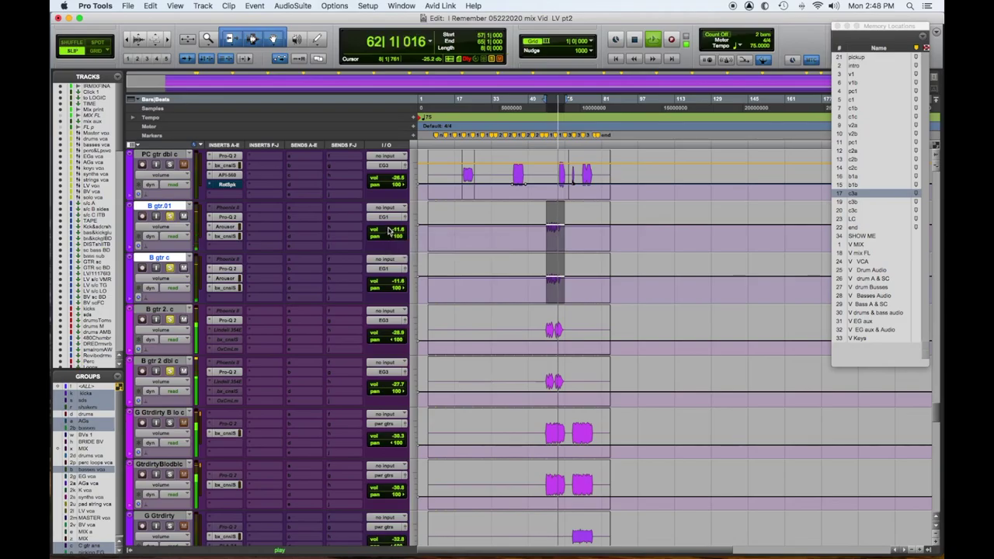
# Create a Mix/Edit group named B EG licks with a free group ID for B gtr.01 and B gtr c.
pyautogui.press('space')
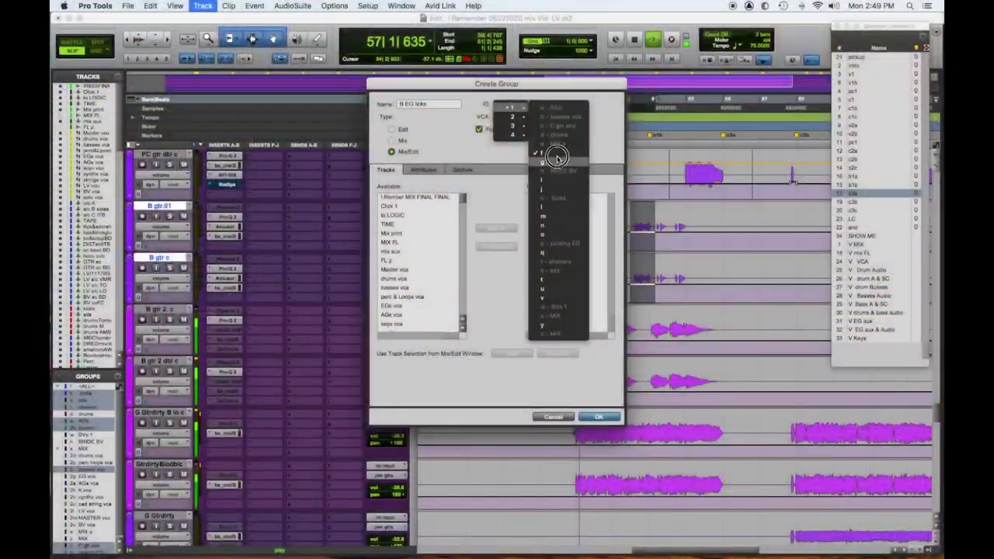
pyautogui.click(557, 156)
pyautogui.click(599, 417)
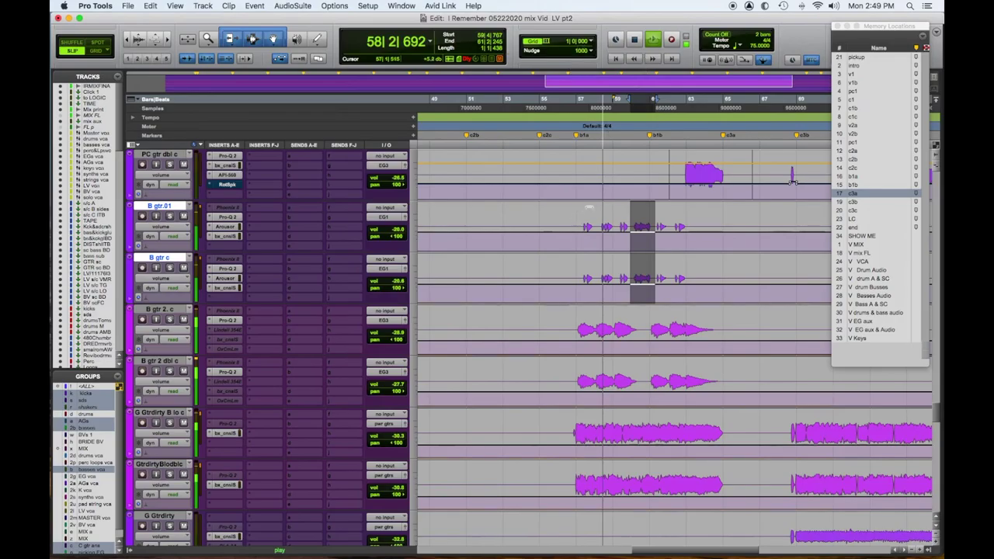
# Automate the volume of B gtr.01 and B gtr c lick by lick after b1a, lowering the third lick and raising the fourth.
pyautogui.moveTo(599, 222); pyautogui.dragTo(615, 222)
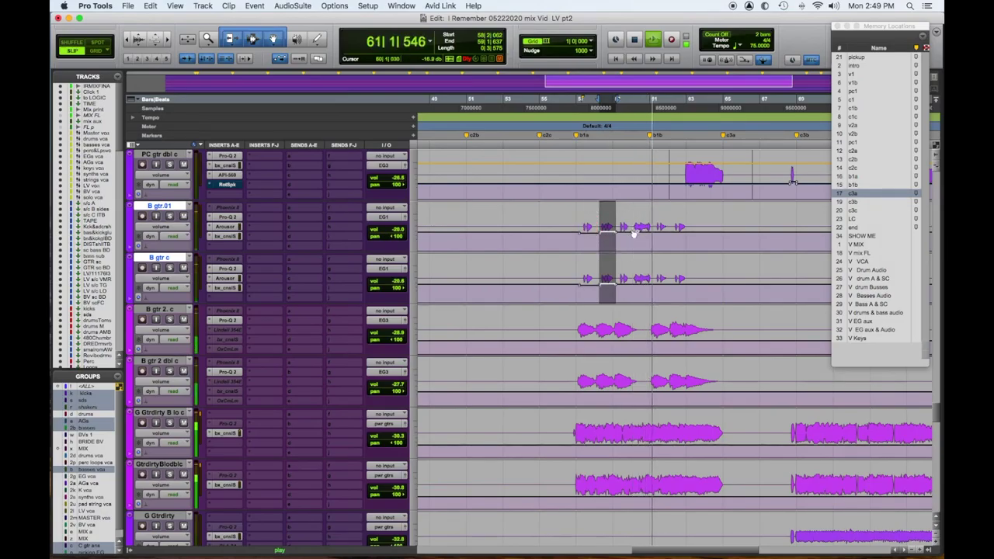
pyautogui.moveTo(622, 217); pyautogui.dragTo(626, 245)
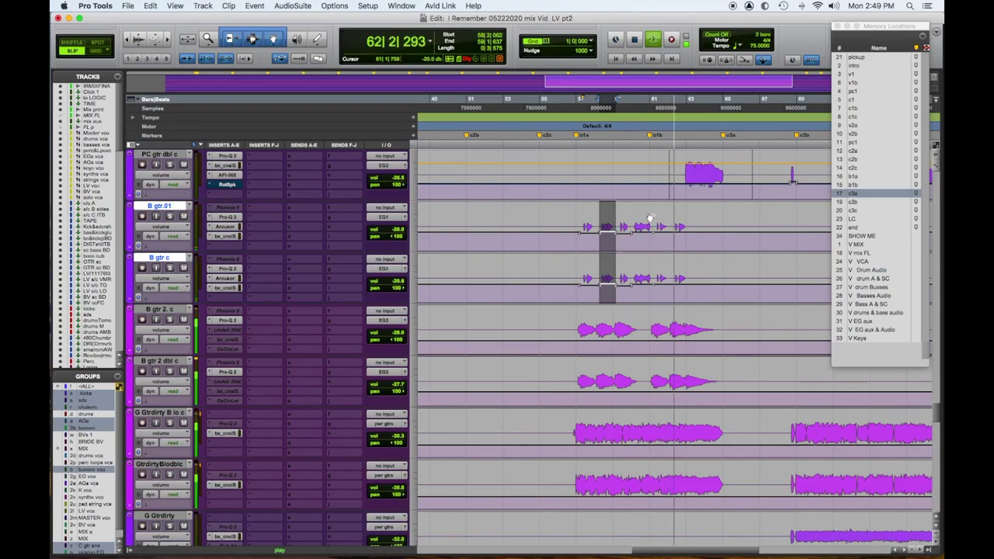
pyautogui.moveTo(640, 210); pyautogui.dragTo(640, 179)
pyautogui.click(669, 231)
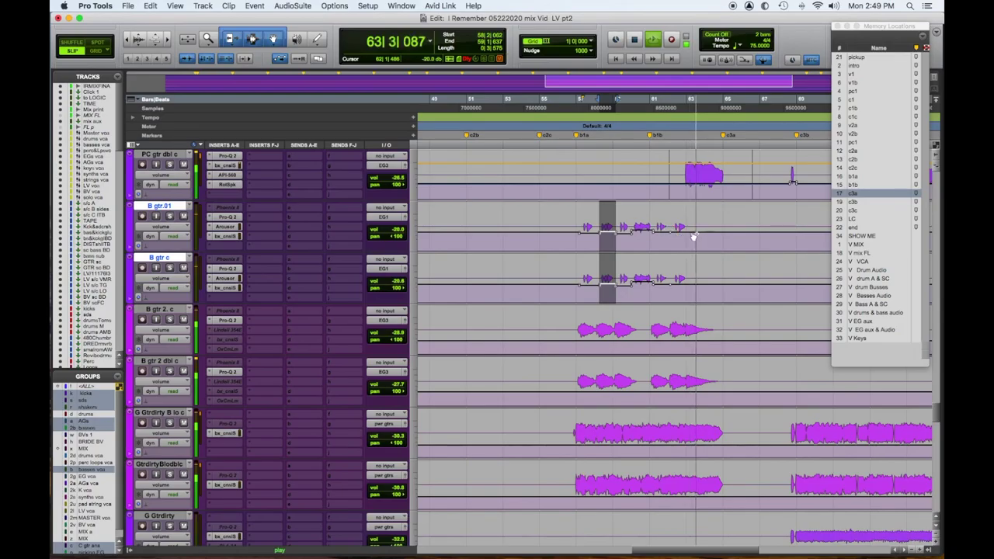
pyautogui.click(578, 246)
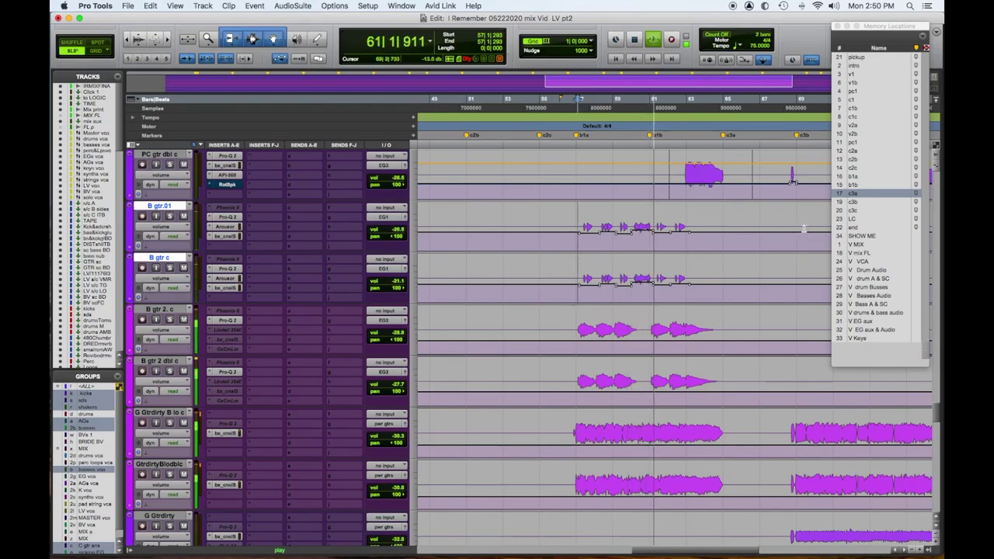
pyautogui.moveTo(761, 204); pyautogui.dragTo(767, 226)
pyautogui.moveTo(640, 211); pyautogui.dragTo(639, 215)
pyautogui.press('space')
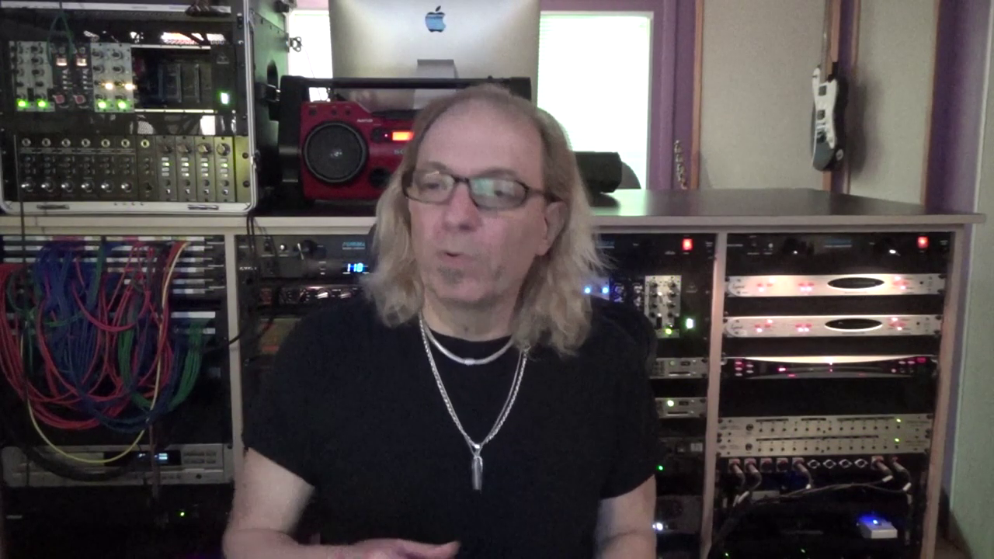
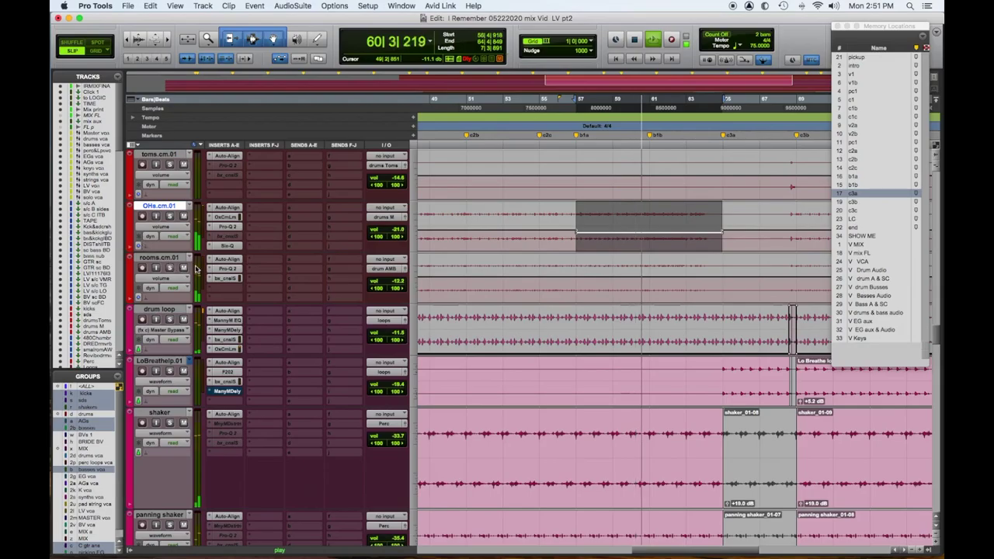
# Compare the b1a section with rooms.cm.01 muted and unmuted during playback.
pyautogui.click(184, 268)
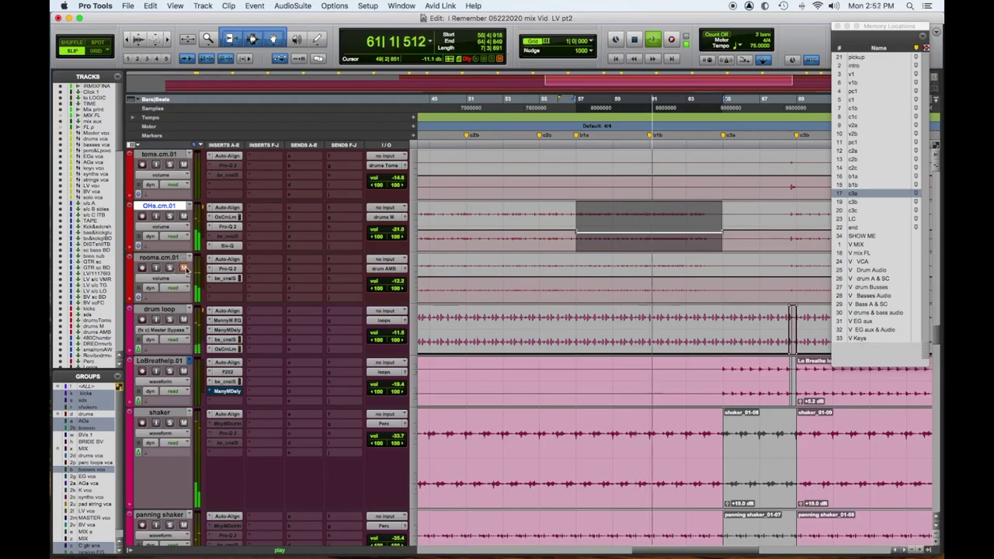
pyautogui.click(184, 268)
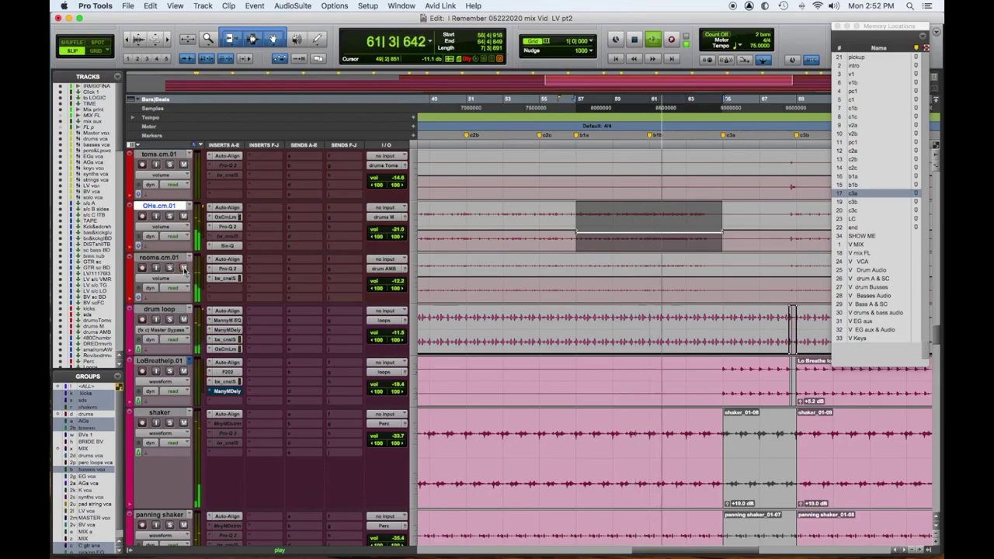
pyautogui.press('space')
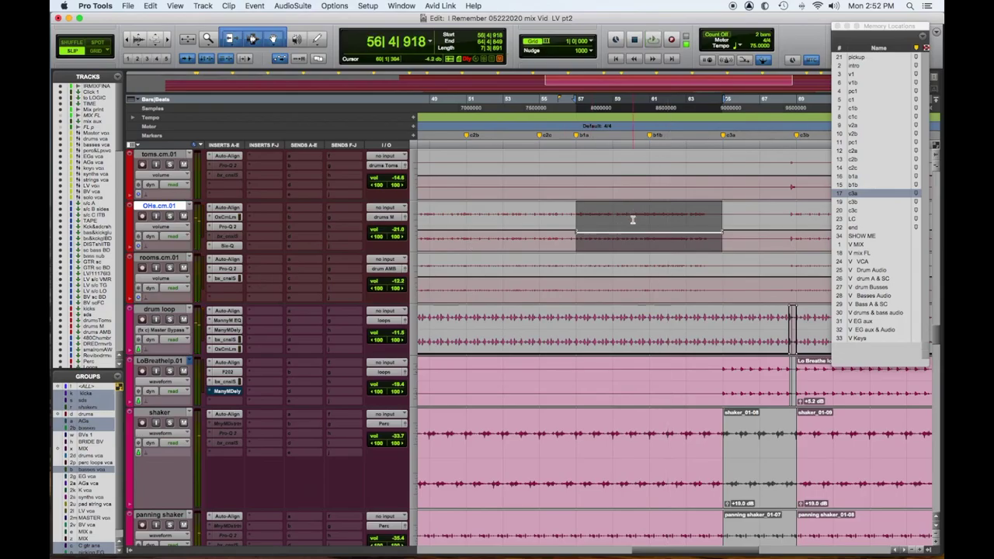
# Extend the selected range to rooms.cm.01, lower its volume there to -15.0 dB and set the OHs.cm.01 volume to -20.7 dB.
pyautogui.keyDown('shift'); pyautogui.click(580, 284); pyautogui.keyUp('shift')
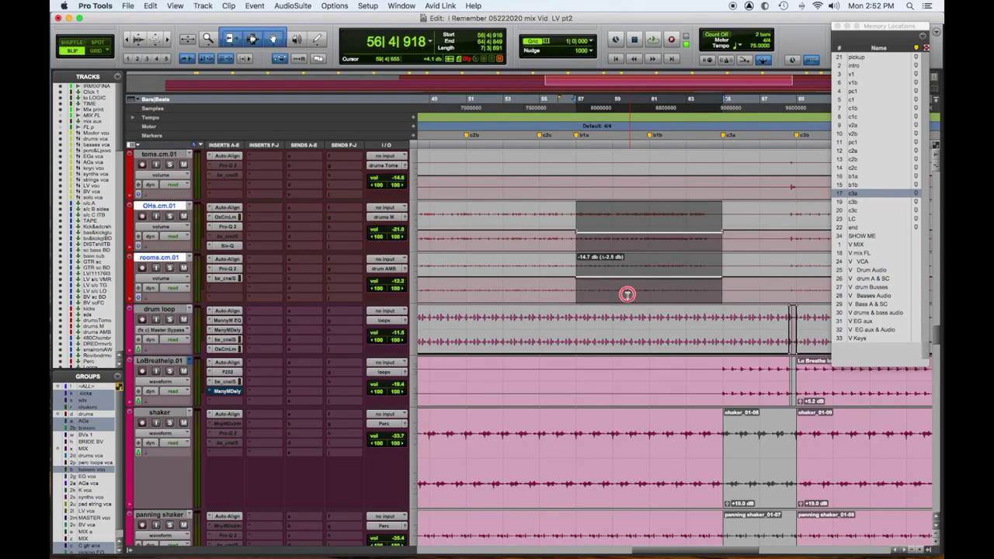
pyautogui.moveTo(628, 298); pyautogui.dragTo(631, 293)
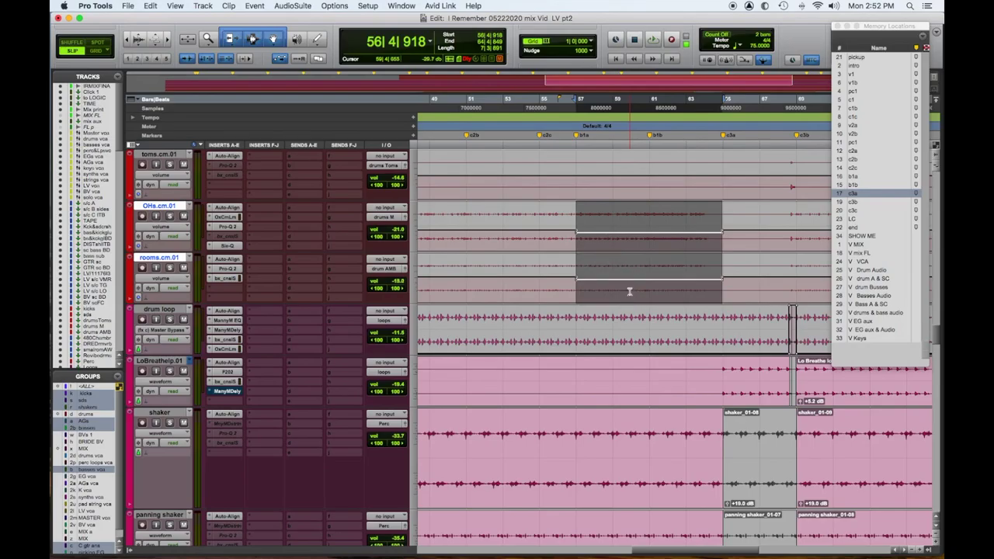
pyautogui.moveTo(679, 210); pyautogui.dragTo(679, 205)
# Check the bx_console SSL 4000 E on rooms.cm.01, play the section and lower the track's volume in the selected range to -16.5 dB.
pyautogui.click(227, 277)
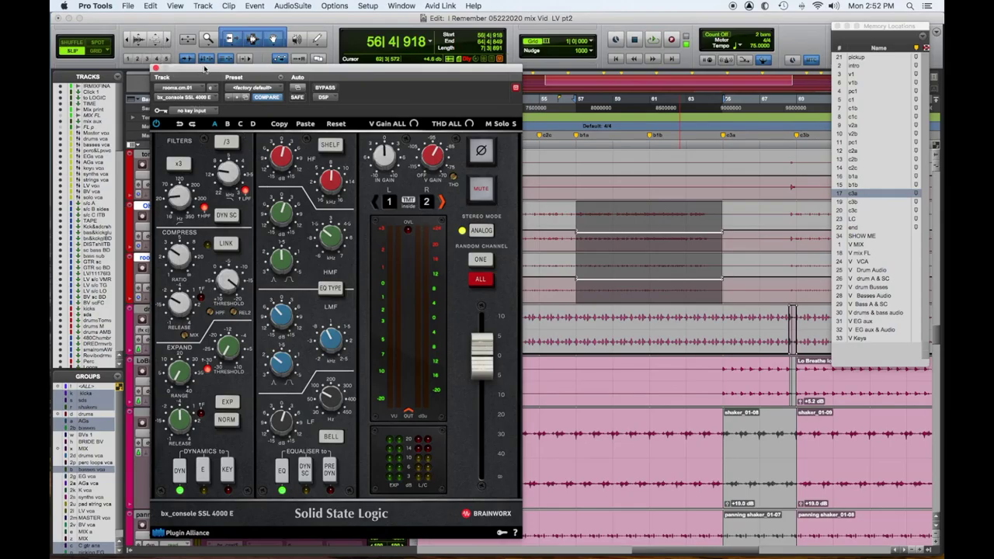
pyautogui.click(155, 69)
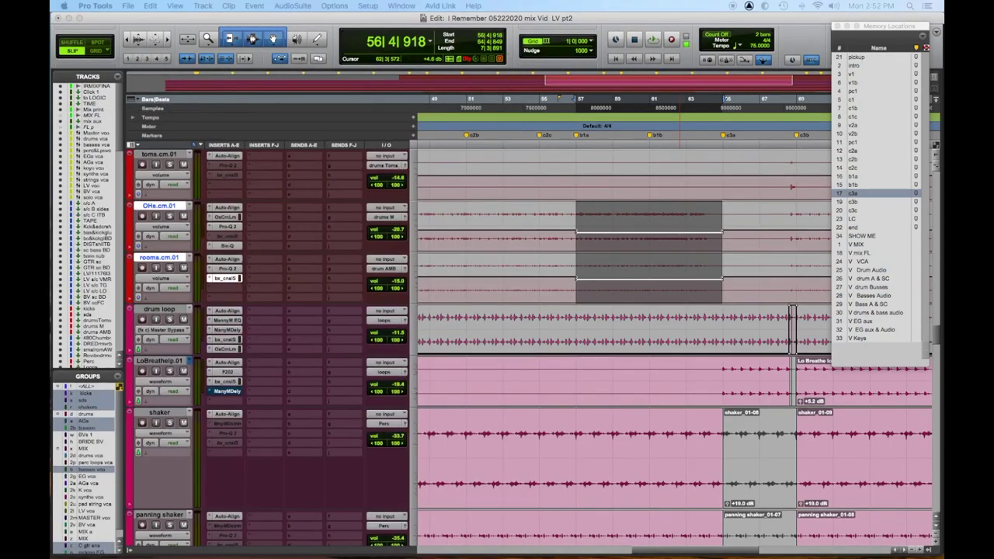
pyautogui.press('space')
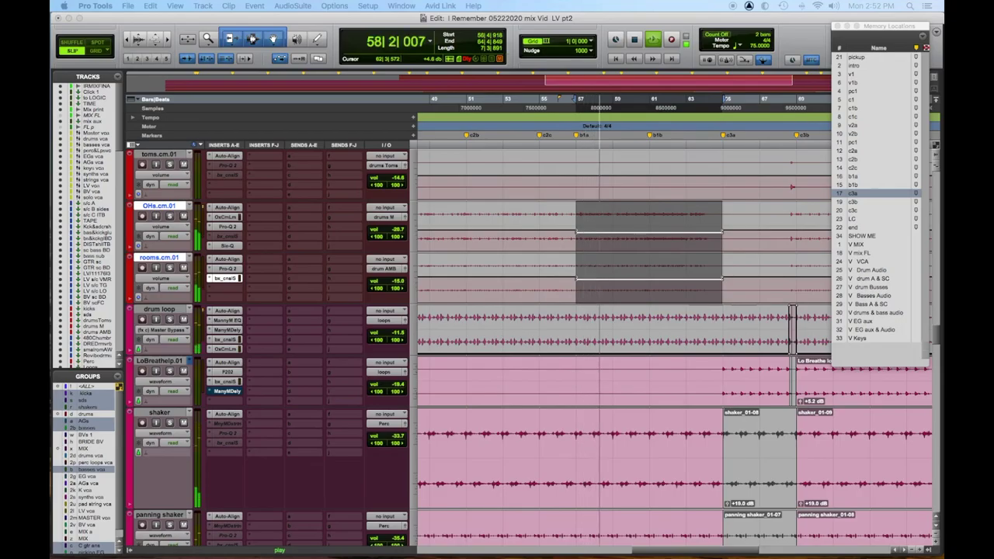
pyautogui.click(184, 268)
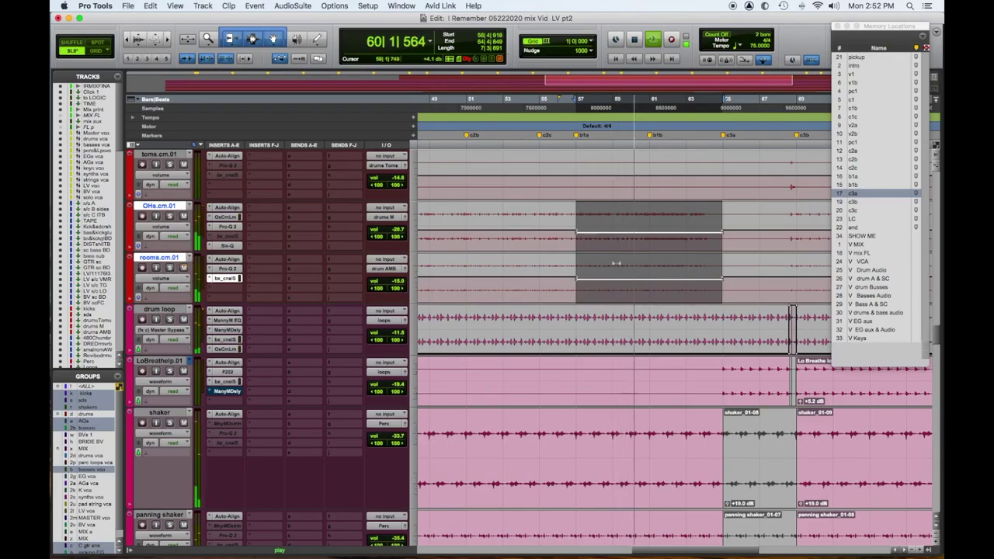
pyautogui.moveTo(614, 264); pyautogui.dragTo(615, 281)
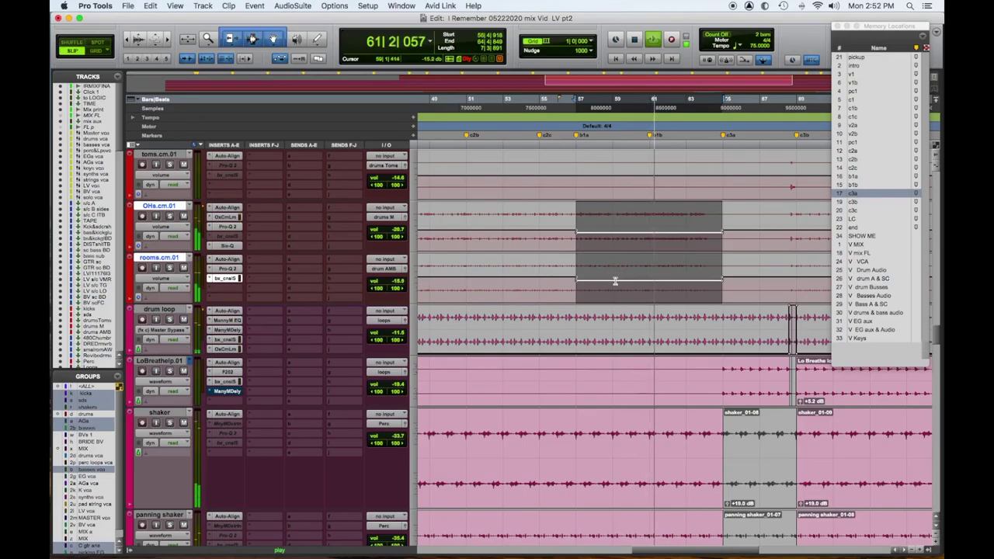
pyautogui.press('space')
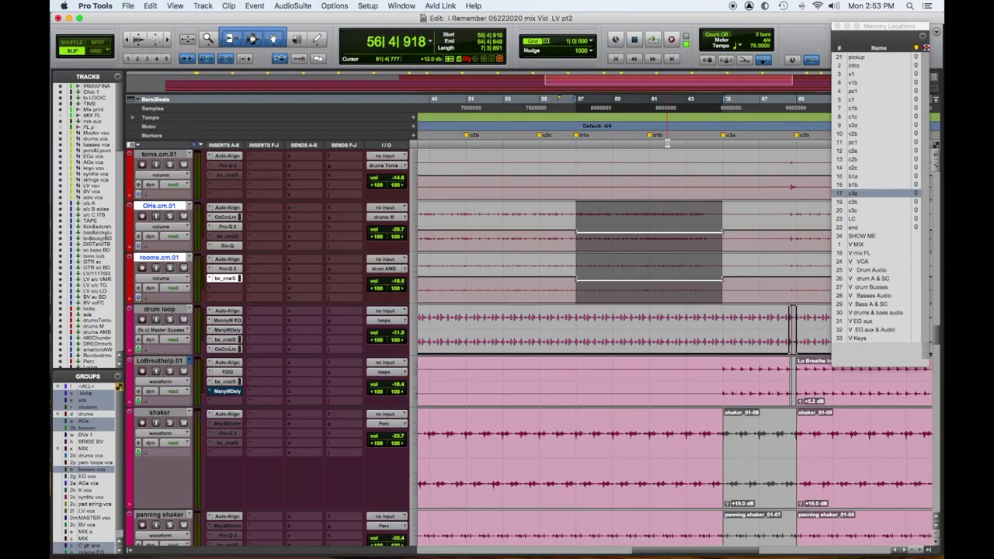
# Play the b1a section and audition the G Gtrdirty B lo c track and its double in solo.
pyautogui.press('space')
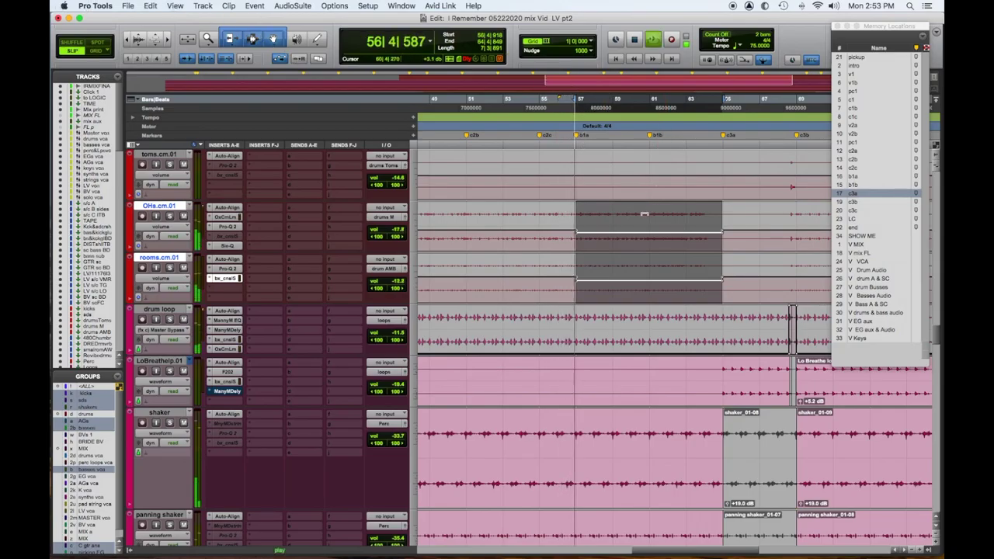
pyautogui.scroll(-10, 644, 214)
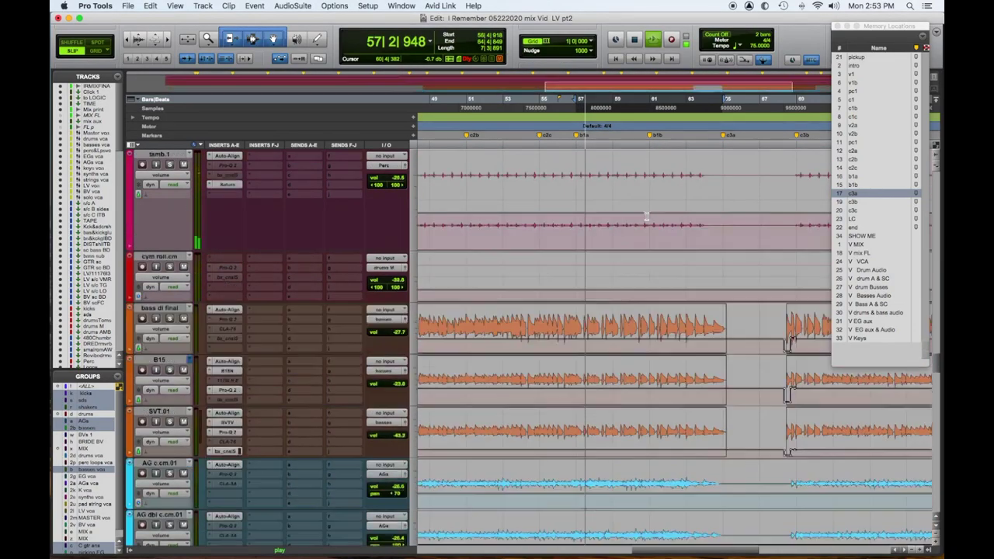
pyautogui.scroll(-15, 645, 216)
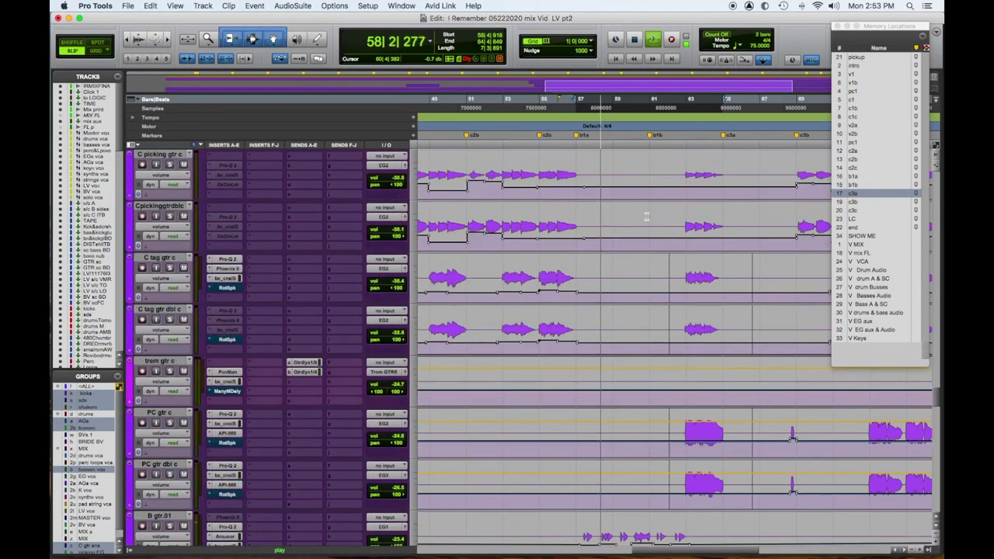
pyautogui.scroll(-12, 647, 215)
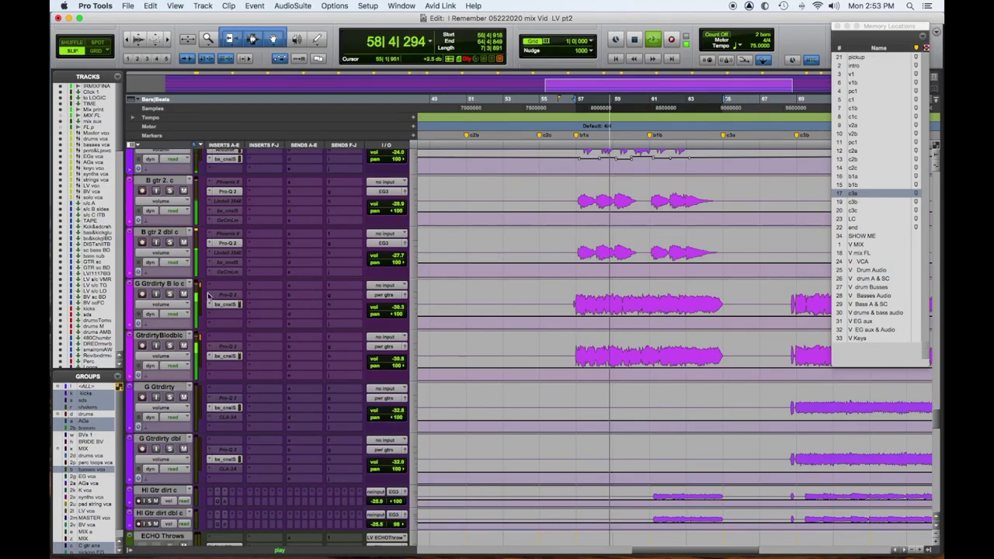
pyautogui.click(170, 295)
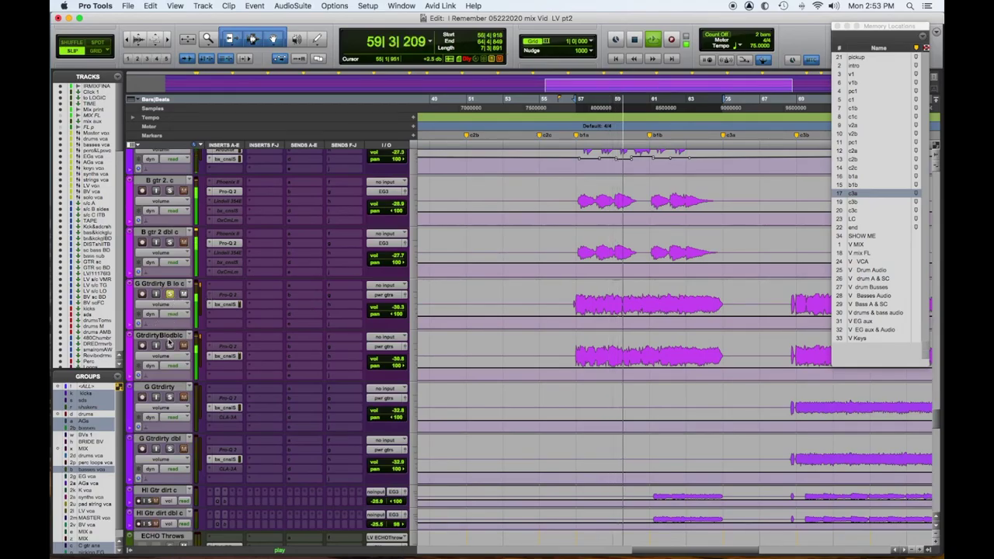
pyautogui.click(170, 345)
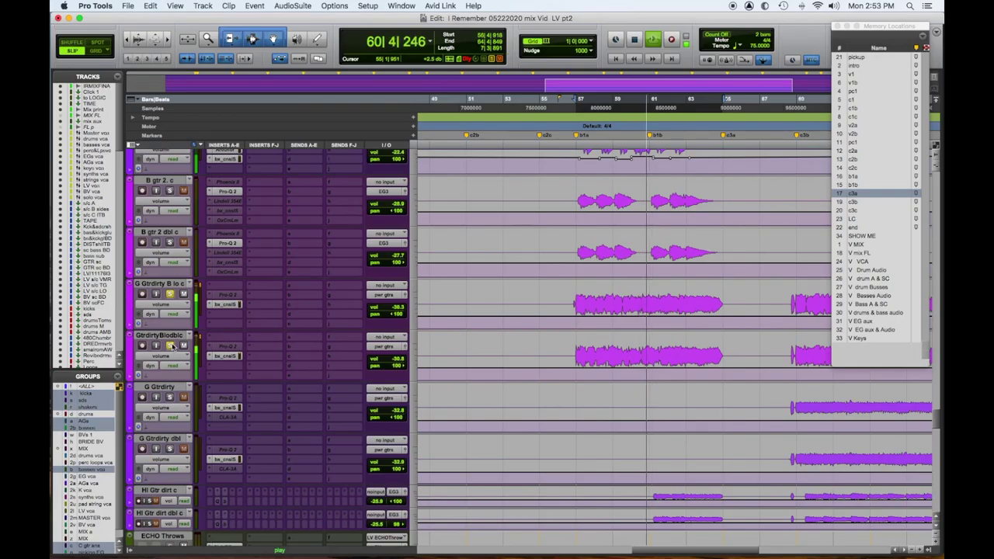
pyautogui.click(170, 345)
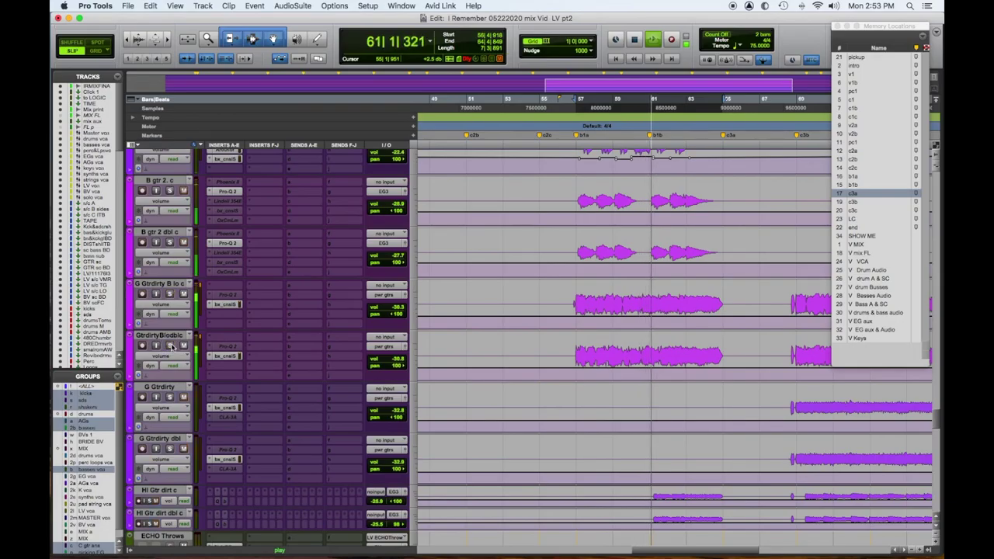
pyautogui.press('space')
# Group G Gtrdirty B lo c with its double as Grunge EG and raise their volumes across b1a and b1b to -22.1 and -22.6 dB.
pyautogui.click(560, 310)
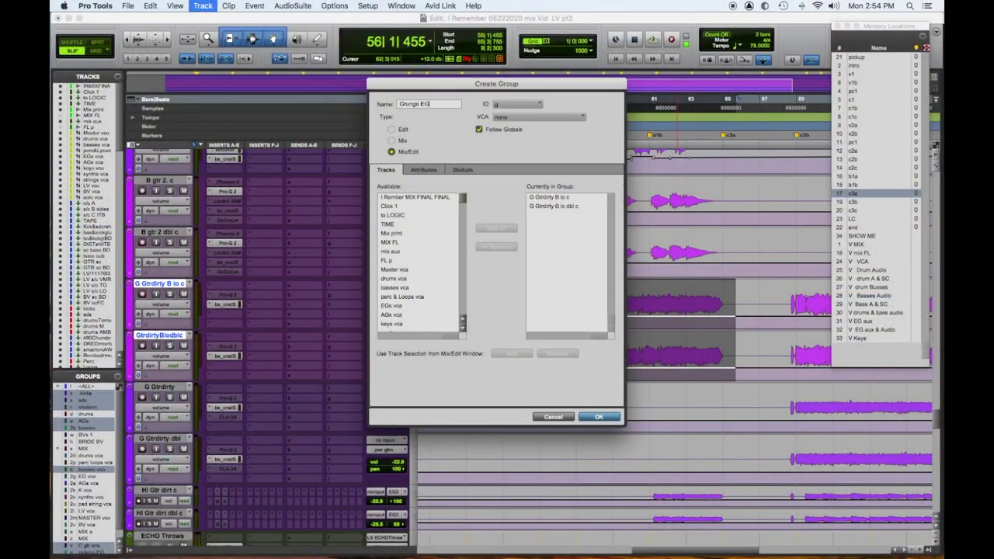
pyautogui.press('Return')
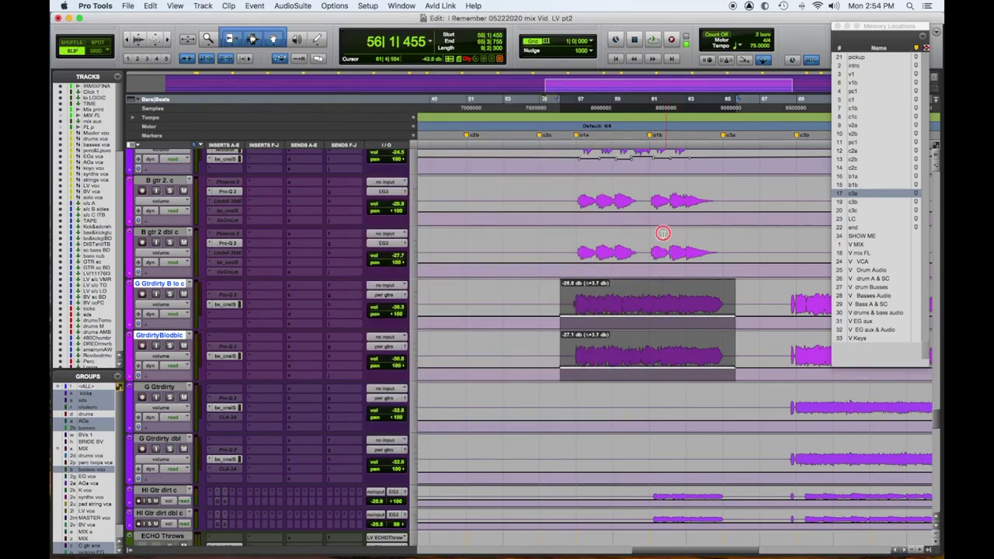
pyautogui.press('space')
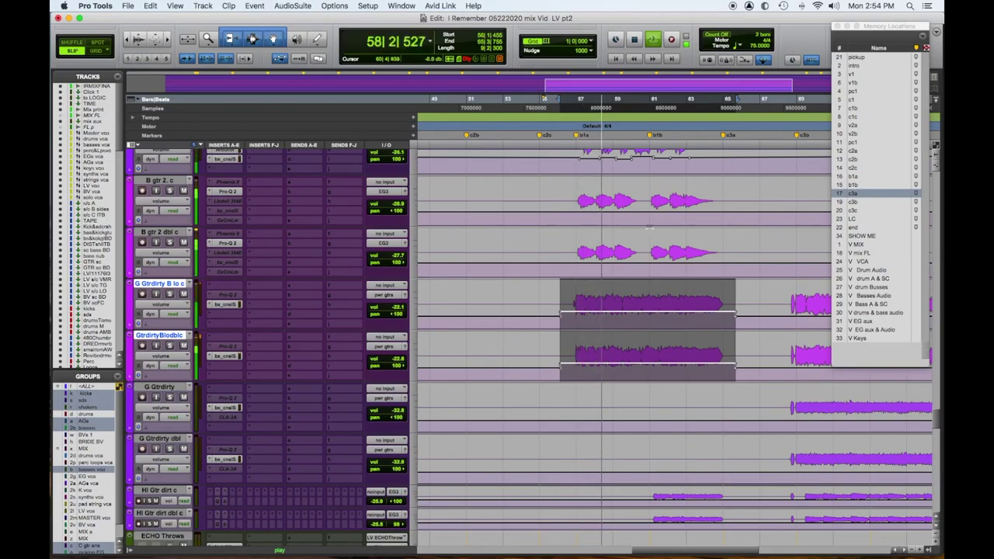
pyautogui.press('space')
# Find the PWR EGs bus among the electric guitar aux tracks and enlarge its track height to show its inserts.
pyautogui.scroll(10, 486, 327)
pyautogui.scroll(15, 490, 335)
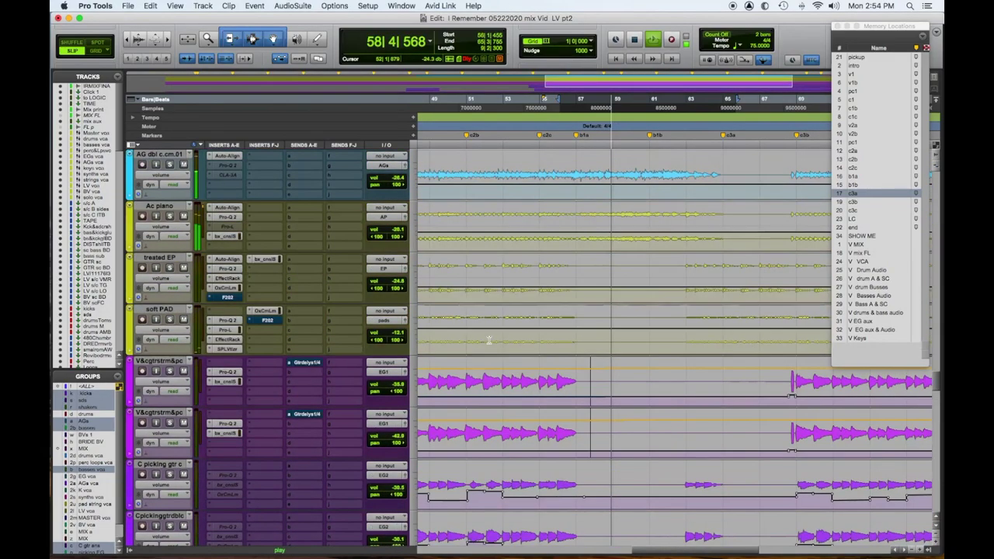
pyautogui.scroll(15, 490, 342)
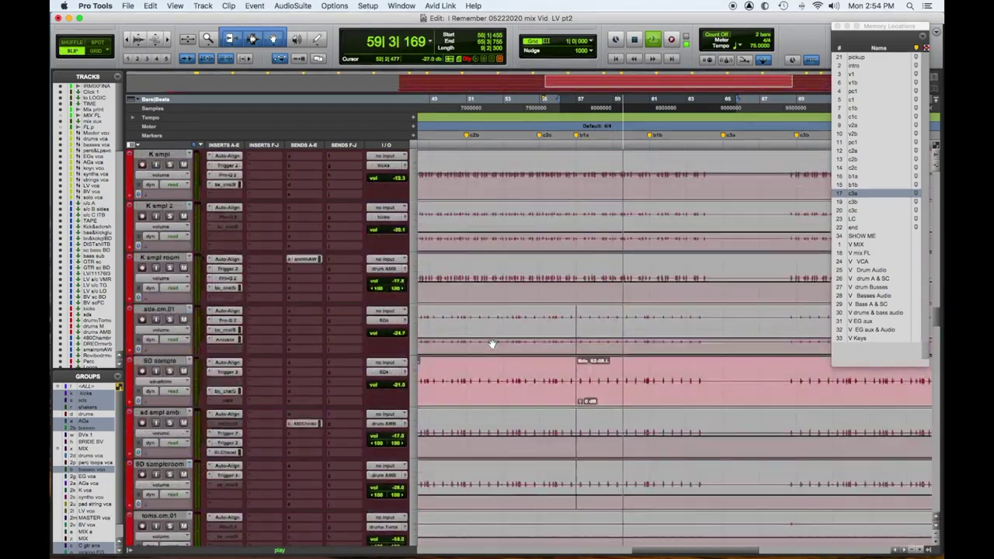
pyautogui.scroll(15, 491, 342)
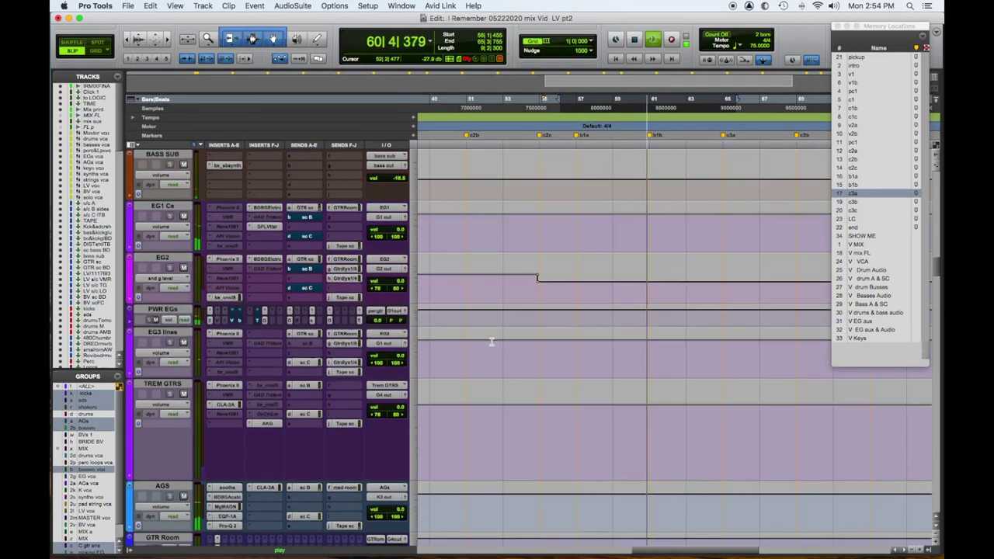
pyautogui.scroll(5, 491, 342)
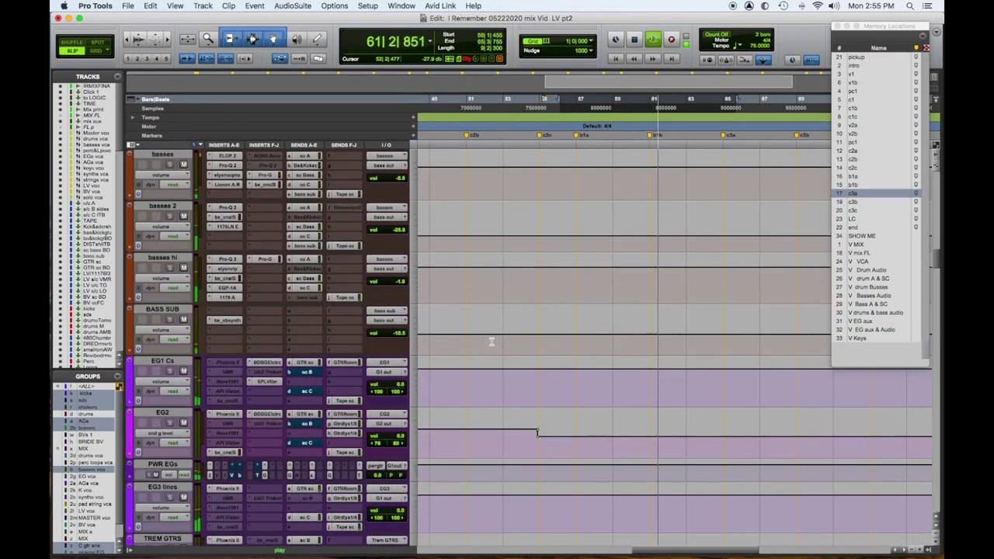
pyautogui.press('space')
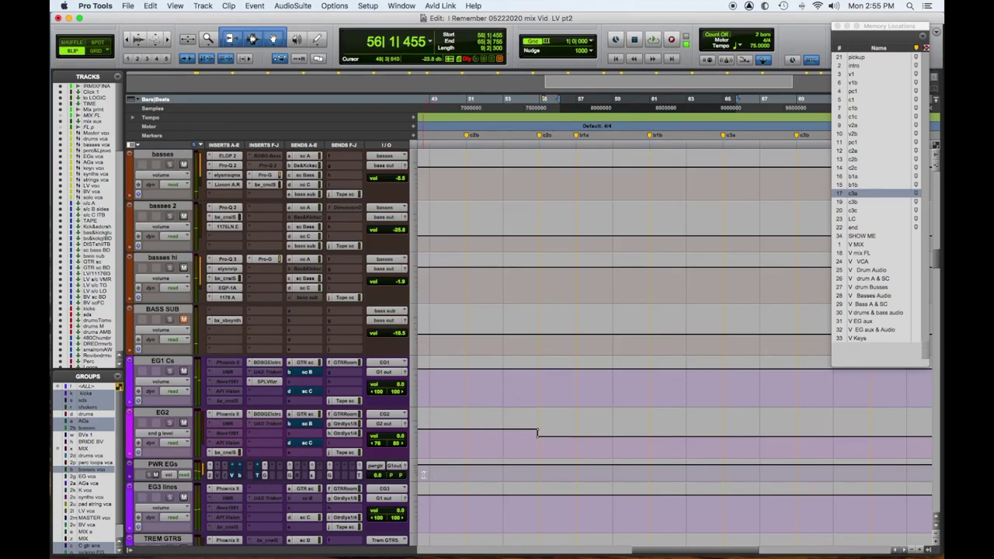
pyautogui.click(415, 469)
pyautogui.click(439, 482)
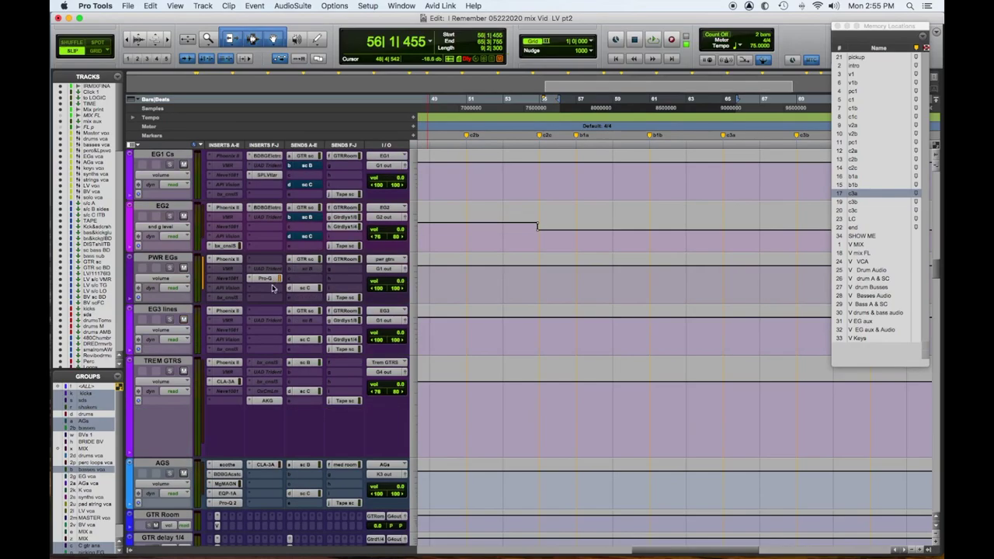
# Insert the stereo Waves CLA-3A compressor after the Pro-G on the PWR EGs bus.
pyautogui.click(250, 293)
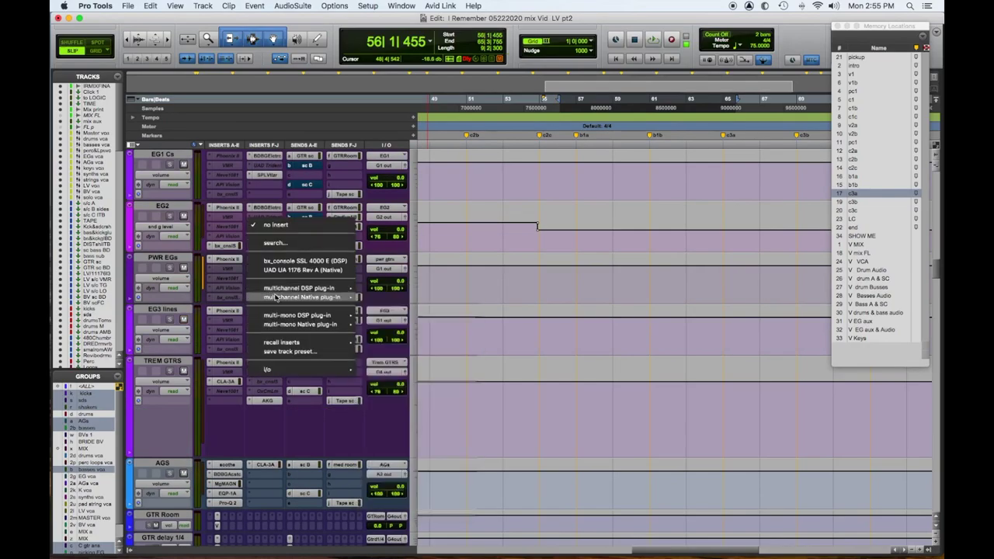
pyautogui.moveTo(275, 297)
pyautogui.moveTo(404, 293)
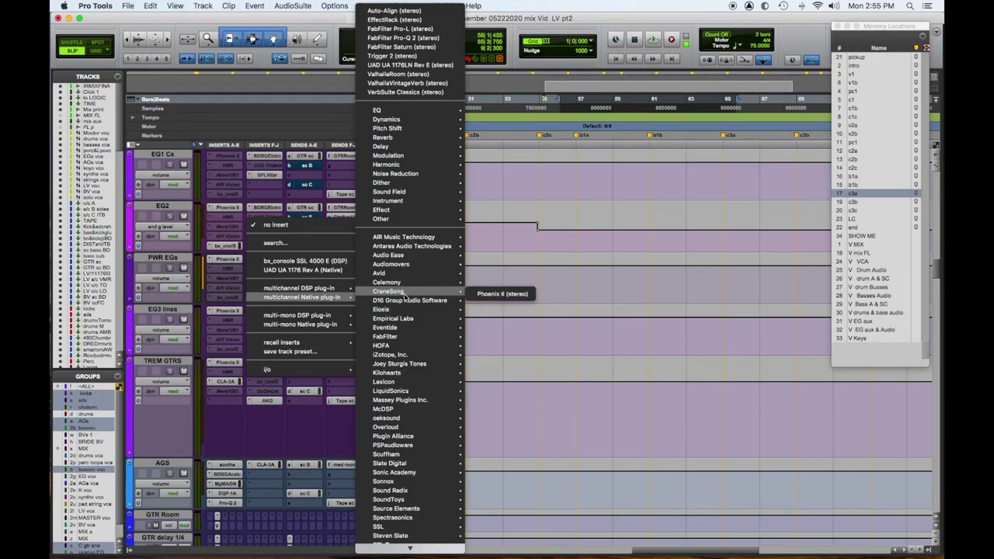
pyautogui.moveTo(419, 528)
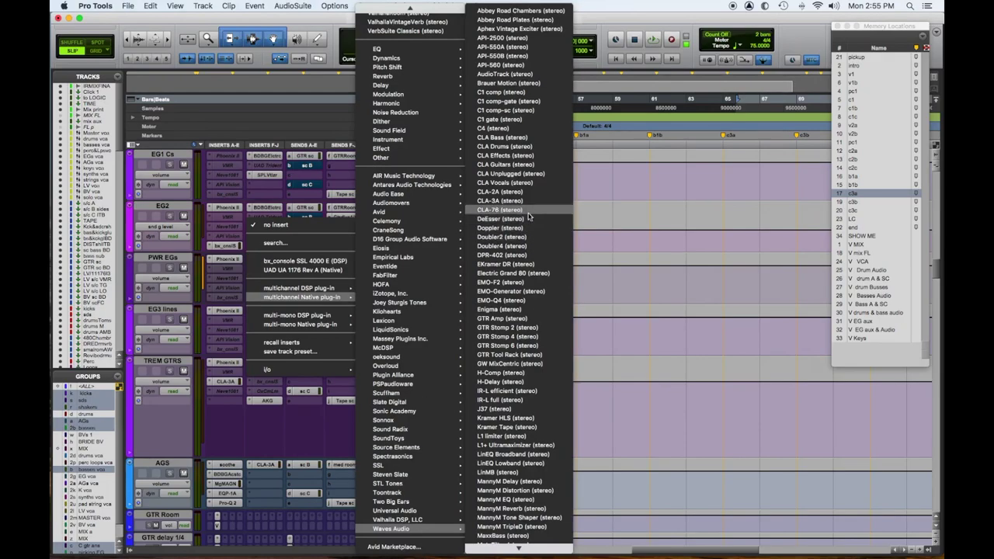
pyautogui.click(505, 201)
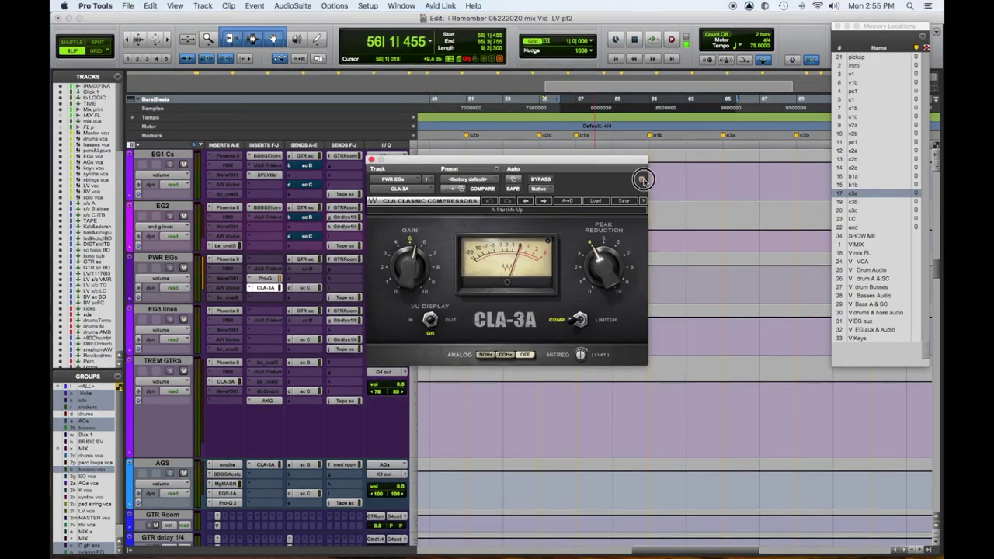
# Set the CLA-3A gain to about 4 and its peak reduction to about 6.5 while playing the section.
pyautogui.moveTo(409, 265); pyautogui.dragTo(409, 276)
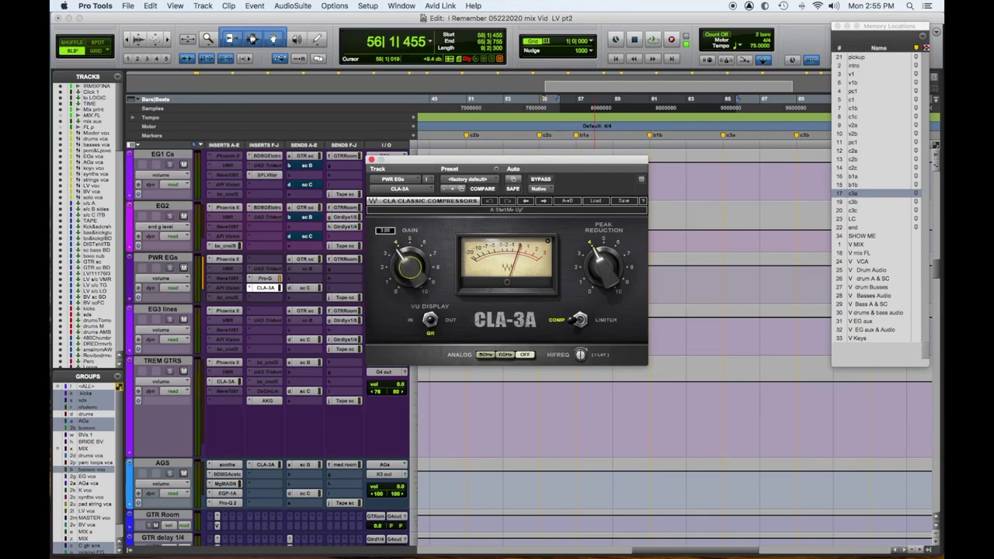
pyautogui.press('space')
pyautogui.moveTo(603, 278); pyautogui.dragTo(603, 271)
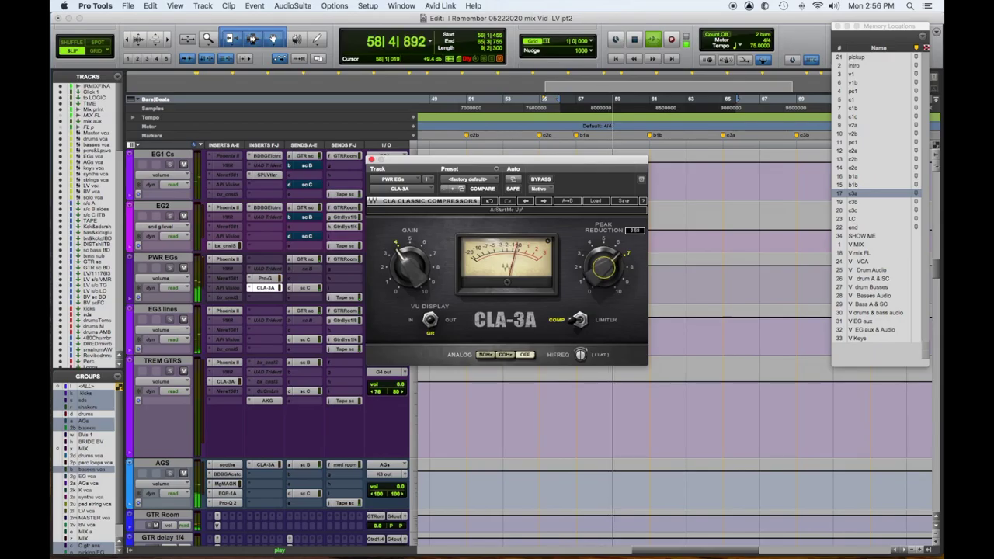
pyautogui.moveTo(407, 264)
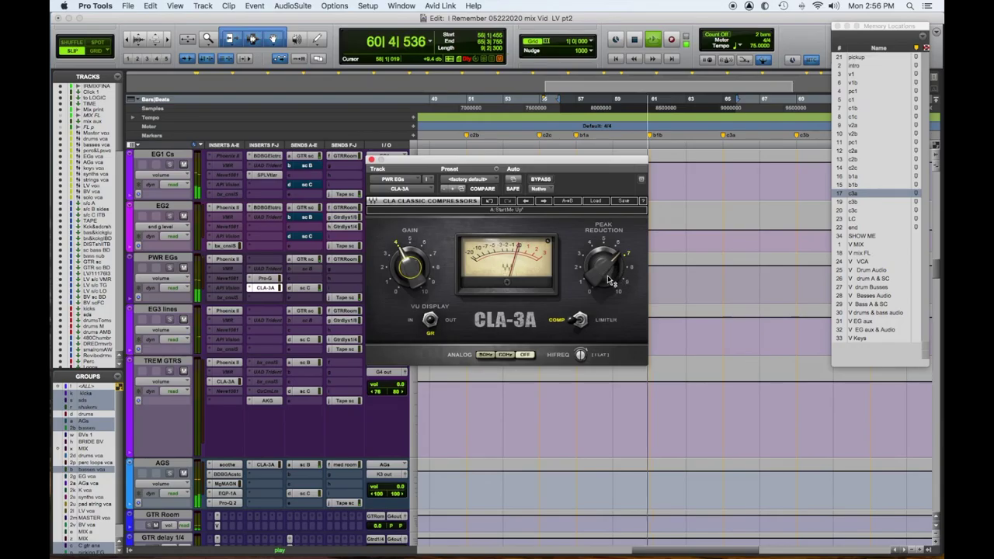
pyautogui.moveTo(607, 275)
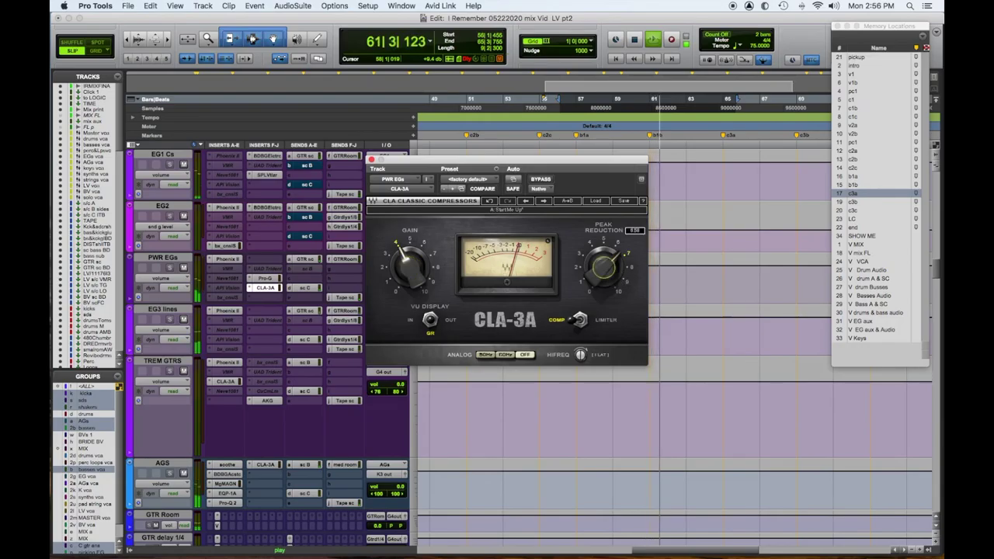
# Compare the PWR EGs sound with the CLA-3A bypassed and active during playback.
pyautogui.click(541, 179)
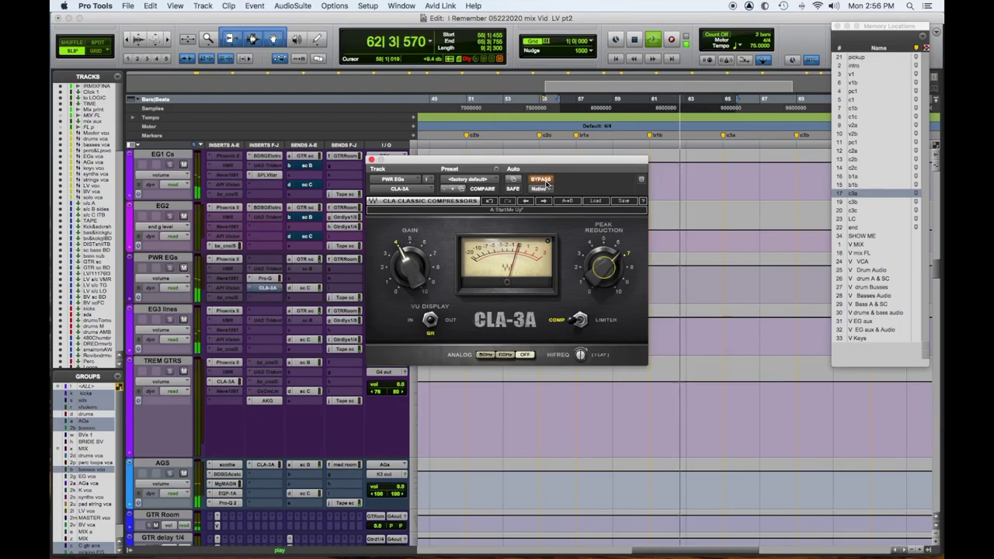
pyautogui.click(541, 180)
pyautogui.press('space')
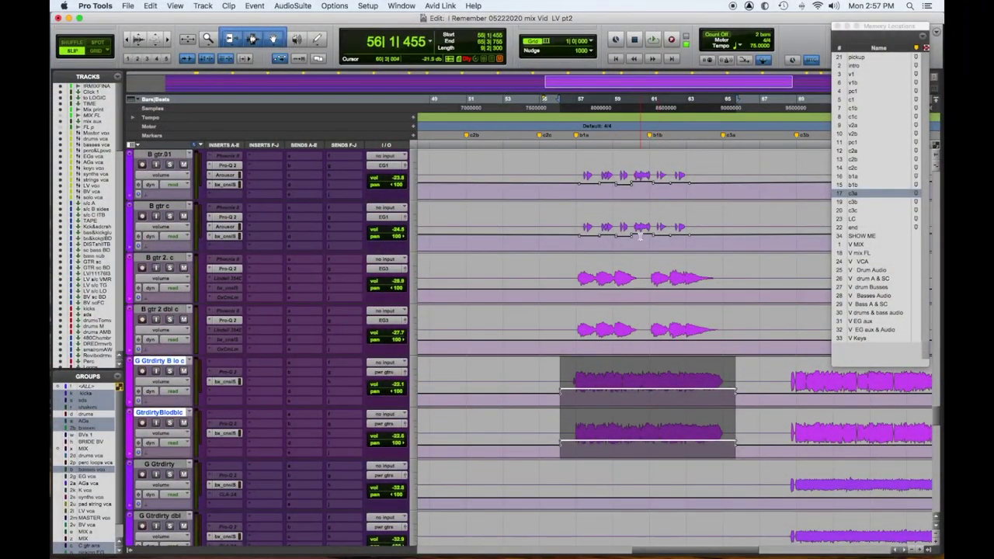
# Select the fourth B gtr lick before b1b and lower both Grunge EG tracks beneath it to about -25.6 and -26.1 dB.
pyautogui.moveTo(637, 244); pyautogui.dragTo(649, 247)
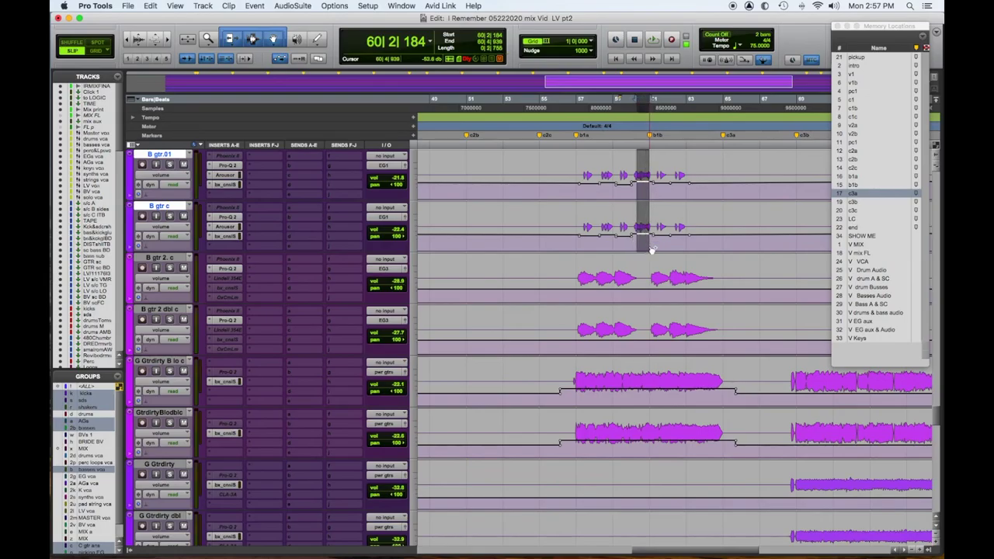
pyautogui.press('super+bracketright')
pyautogui.press('super+bracketright')
pyautogui.moveTo(661, 178); pyautogui.dragTo(730, 189)
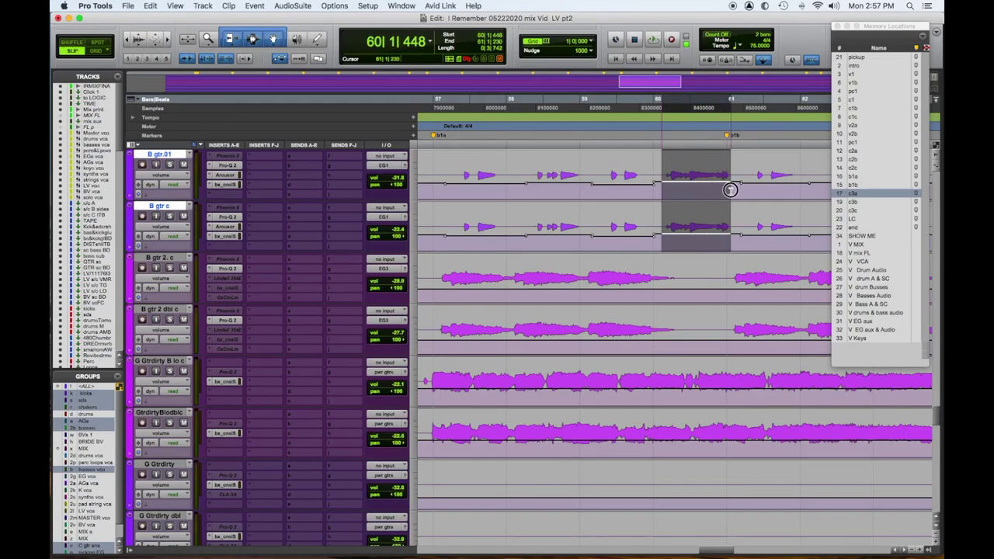
pyautogui.keyDown('shift'); pyautogui.click(672, 178); pyautogui.keyUp('shift')
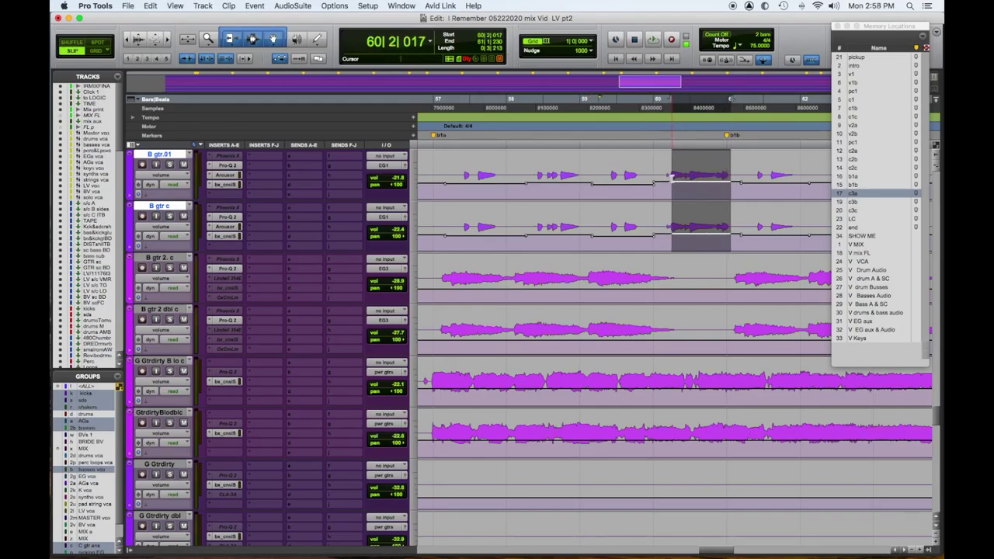
pyautogui.keyDown('shift'); pyautogui.click(669, 177); pyautogui.keyUp('shift')
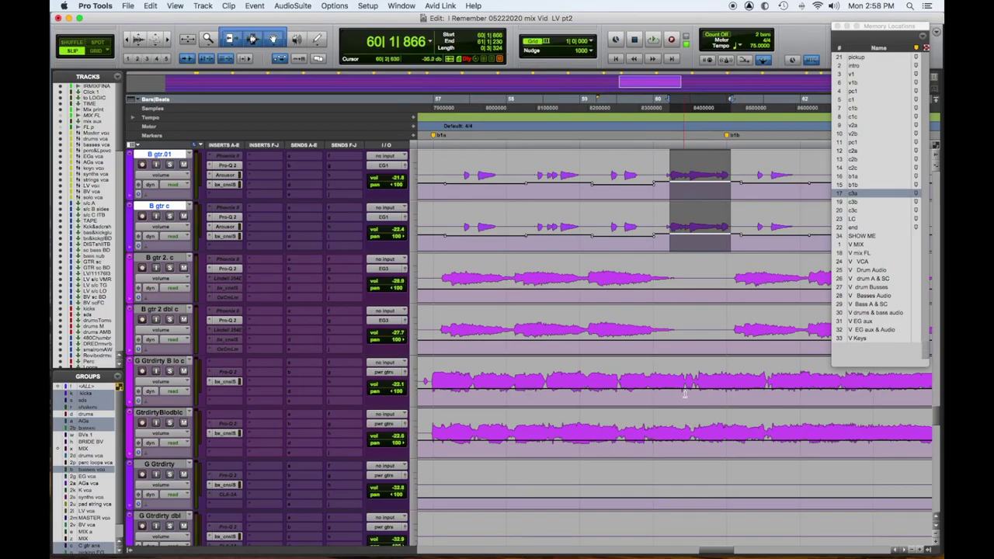
pyautogui.keyDown('shift'); pyautogui.click(685, 394); pyautogui.keyUp('shift')
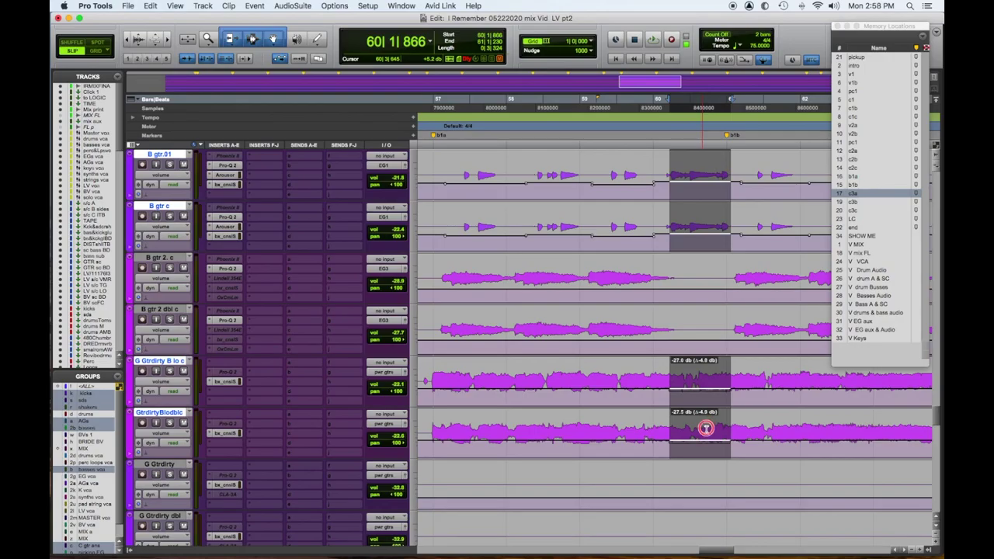
# Play from just before the fourth B gtr lick to check the volume dip on the dirty guitars.
pyautogui.click(617, 409)
pyautogui.press('space')
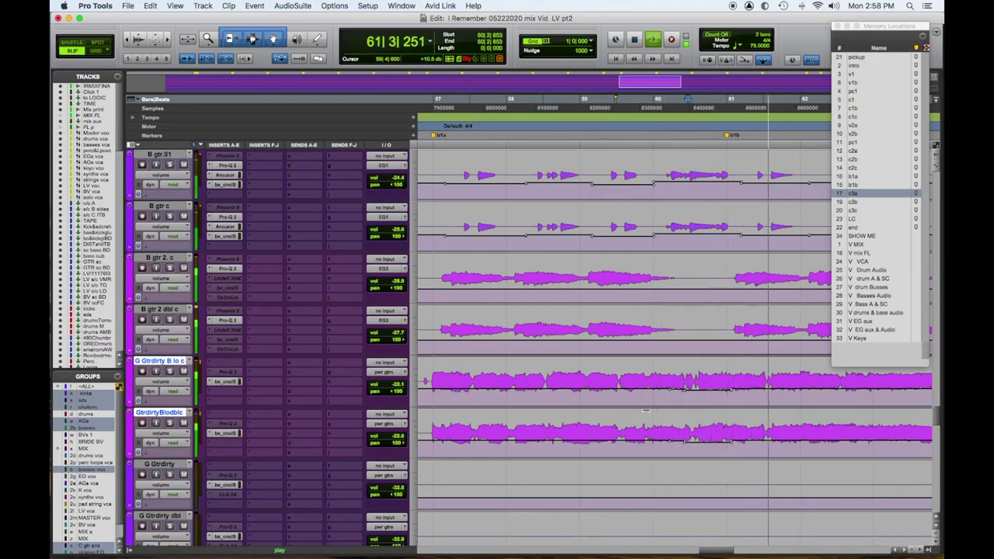
pyautogui.press('space')
# Play the section after b1b to hear the PC gtr c pair with its RotSpk effect, and select its clips before c3a.
pyautogui.press('r')
pyautogui.press('r')
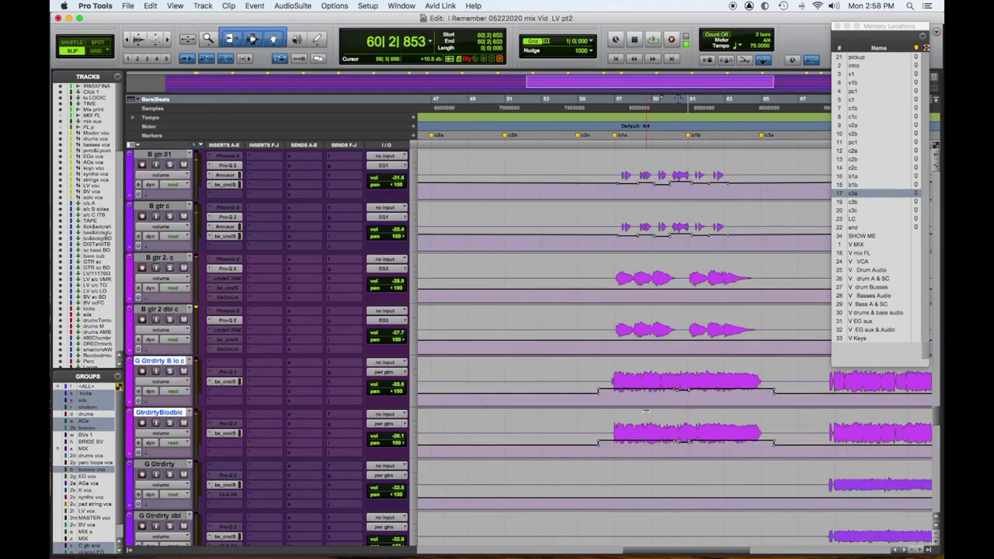
pyautogui.hscroll(10, 645, 410)
pyautogui.hscroll(-5, 621, 392)
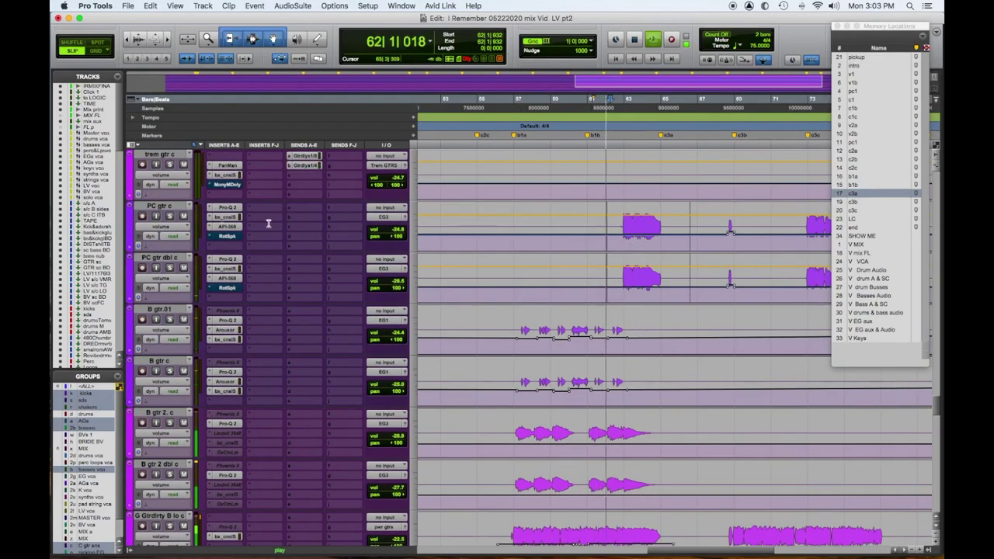
pyautogui.click(169, 216)
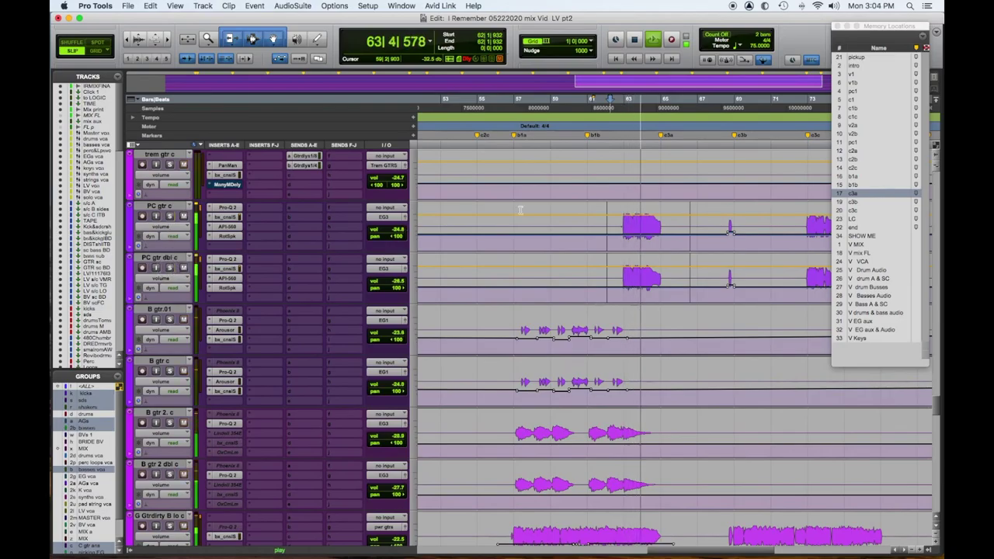
pyautogui.moveTo(619, 228); pyautogui.dragTo(673, 271)
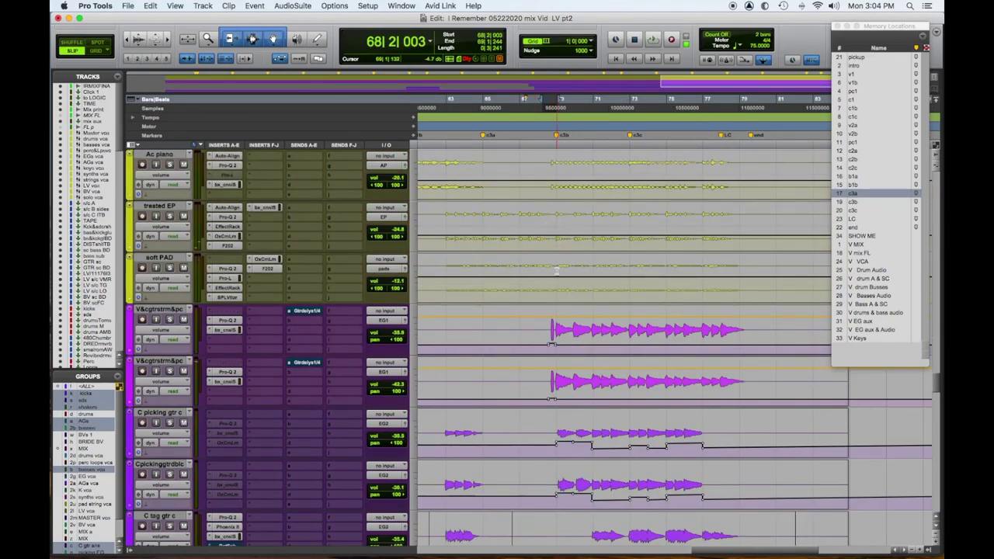
# Select the c3a section on the treated EP track and play into it with that track soloed.
pyautogui.moveTo(553, 235); pyautogui.dragTo(482, 230)
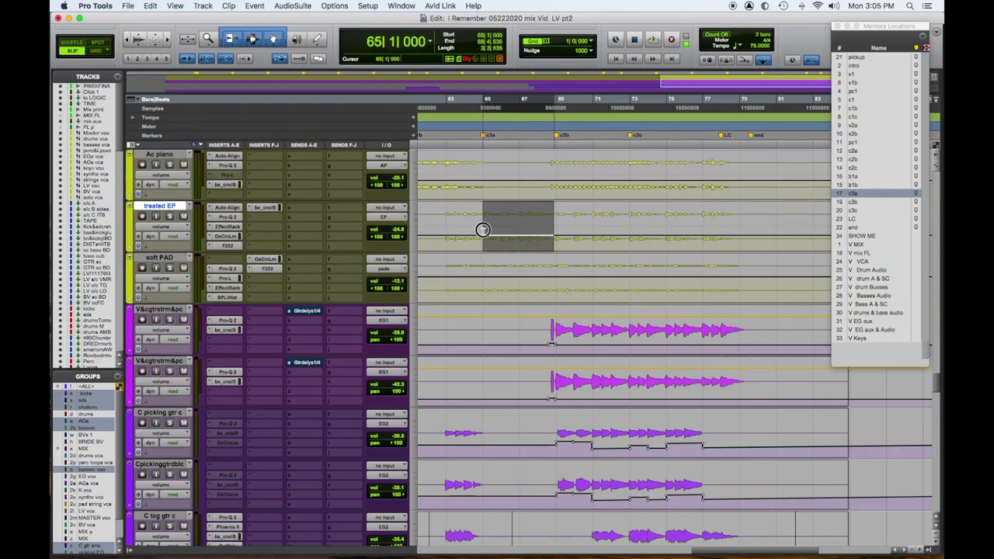
pyautogui.click(248, 222)
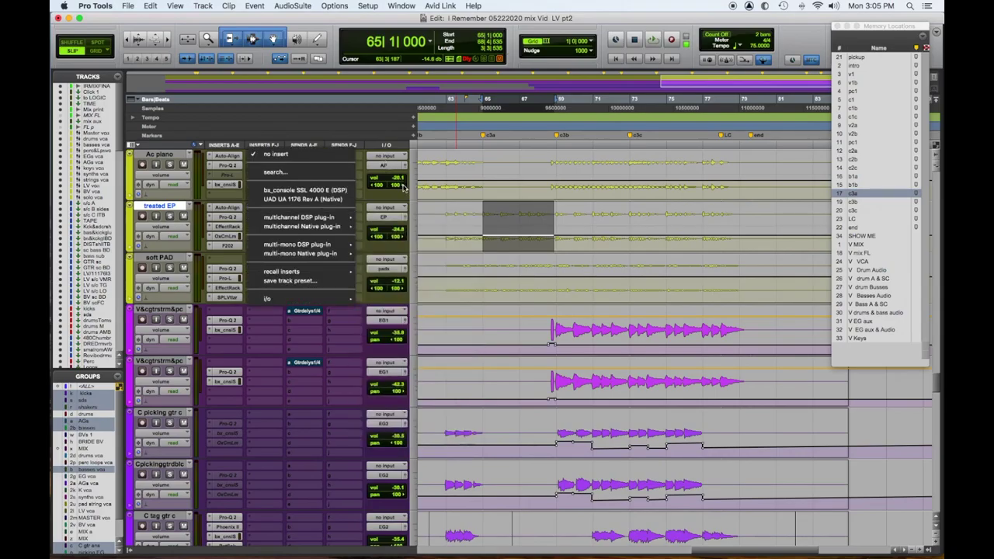
pyautogui.click(237, 246)
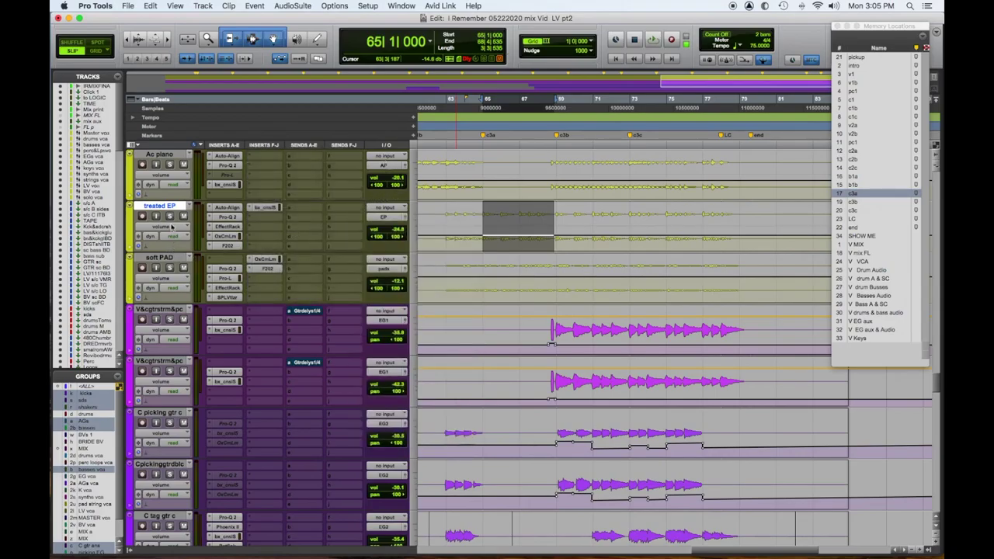
pyautogui.click(169, 217)
pyautogui.press('space')
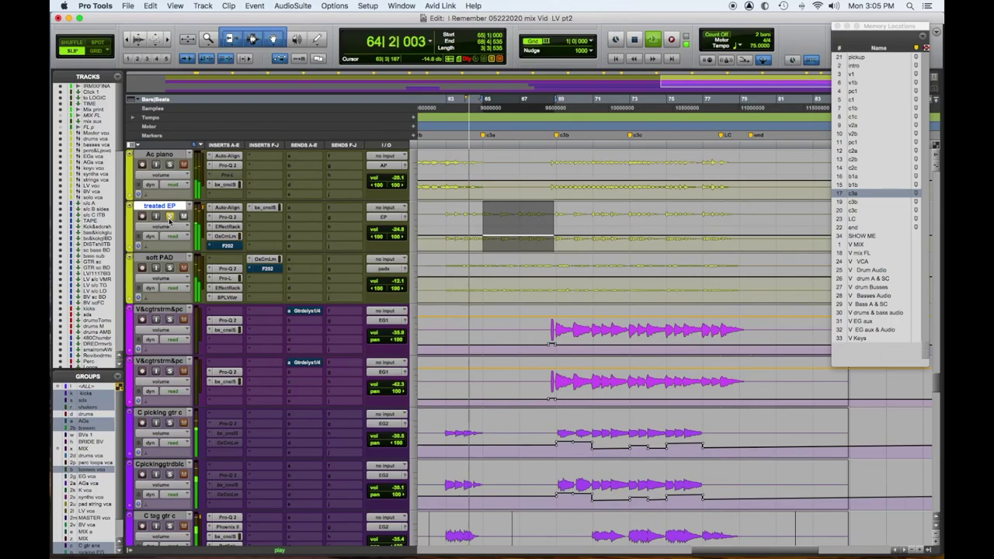
# Examine the treated EP's EffectRack during playback, comparing solo with the full mix and focusing on the EchoBoy Jr. mix control.
pyautogui.click(227, 226)
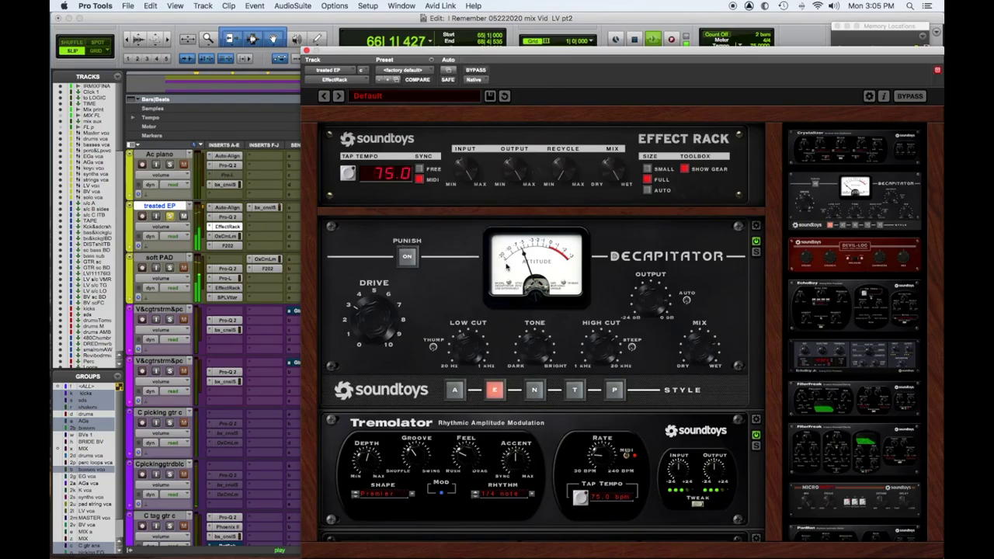
pyautogui.scroll(-6, 511, 273)
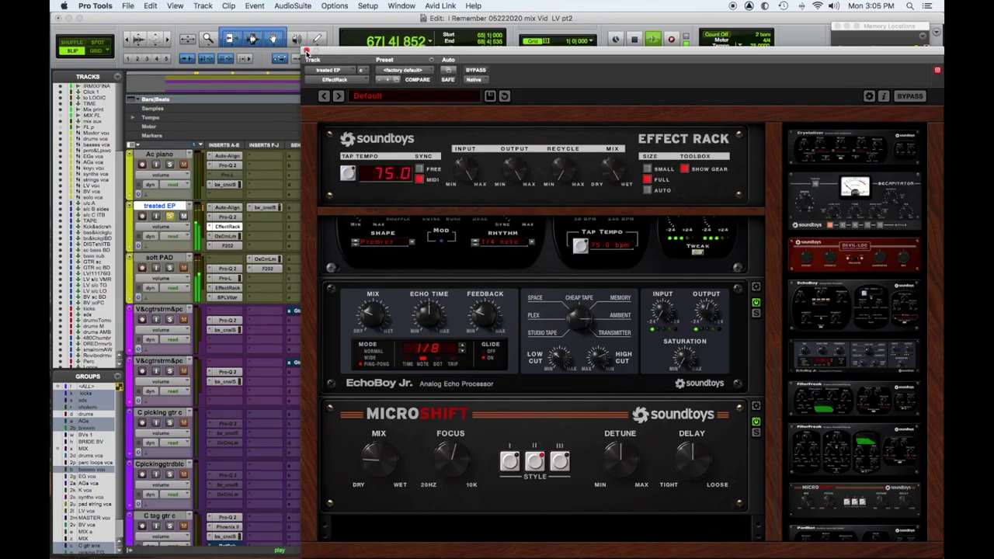
pyautogui.click(173, 217)
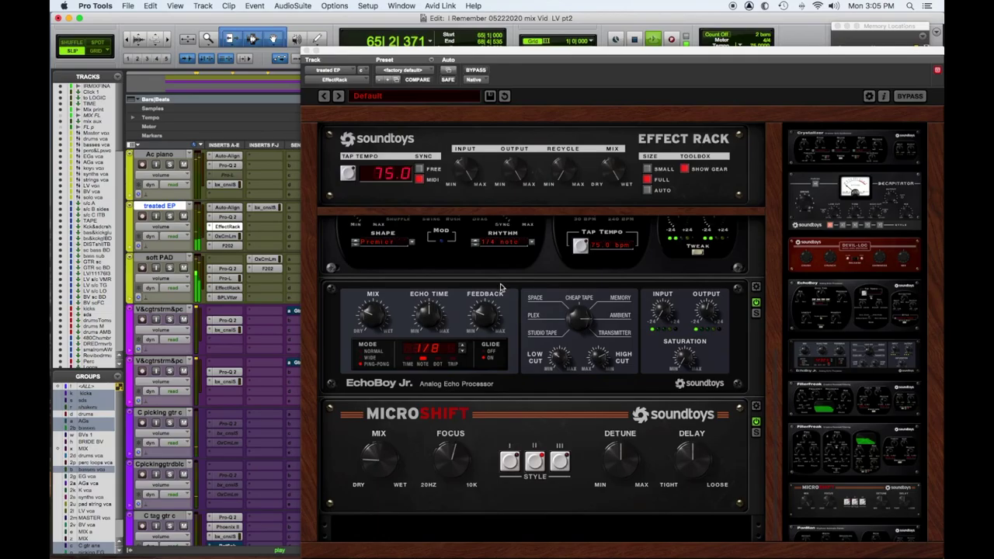
pyautogui.click(381, 327)
pyautogui.press('space')
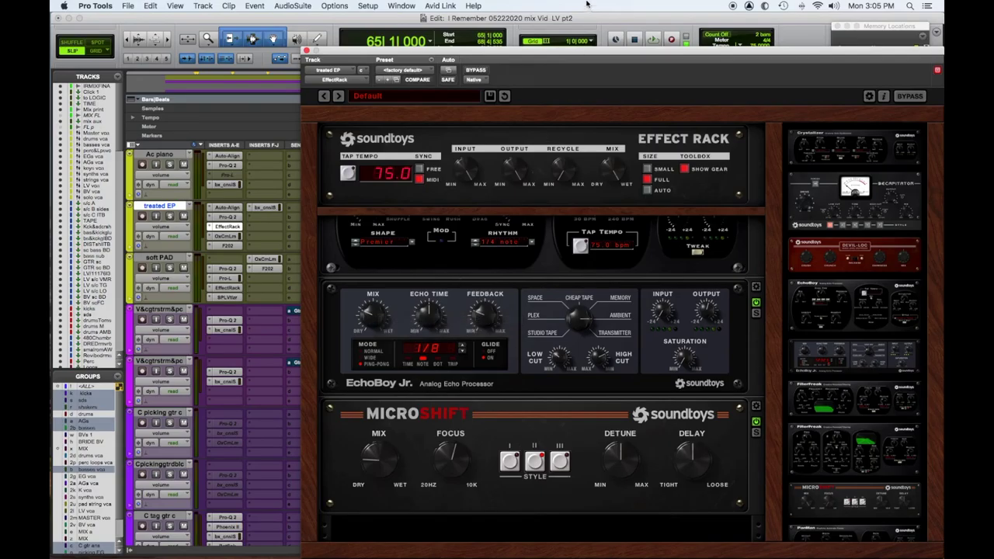
# Show the EchoBoy Jr. mix automation on the treated EP track and play the c3a section to hear the effect.
pyautogui.moveTo(621, 49); pyautogui.dragTo(652, 274)
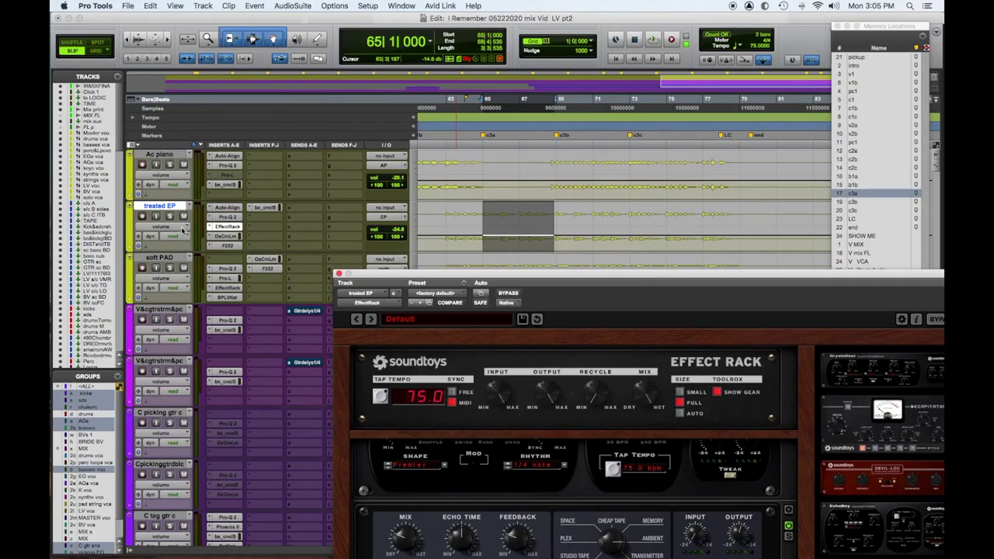
pyautogui.click(183, 231)
pyautogui.click(248, 277)
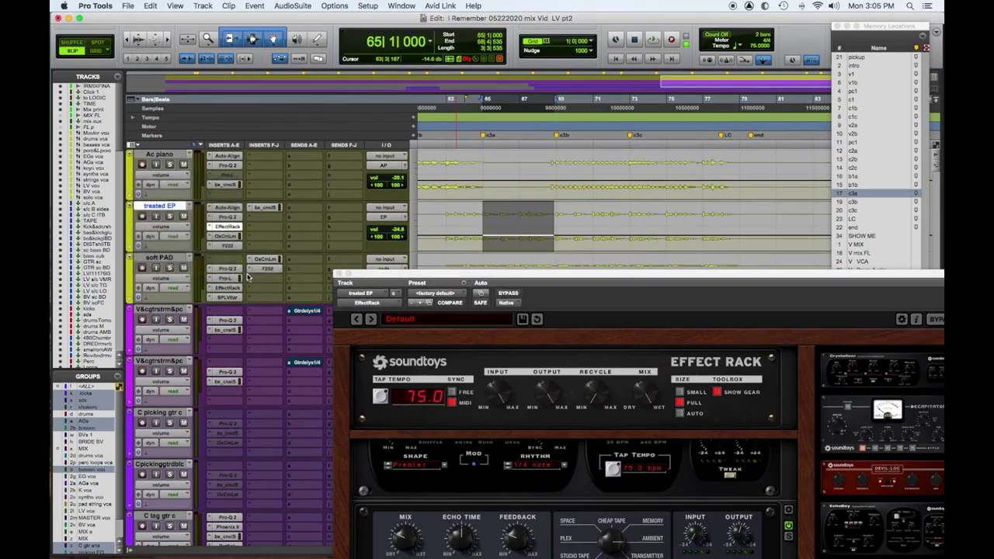
pyautogui.click(181, 229)
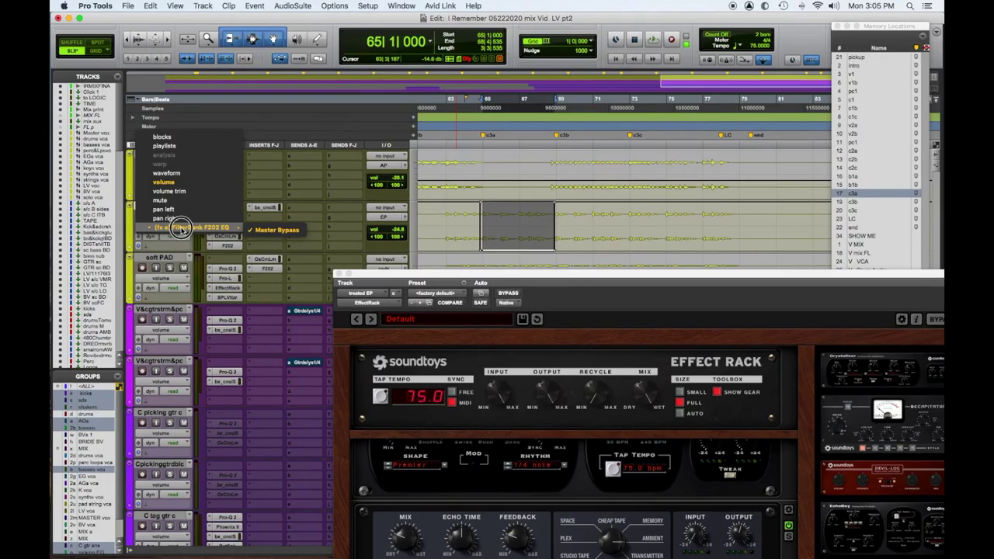
pyautogui.click(524, 203)
pyautogui.press('space')
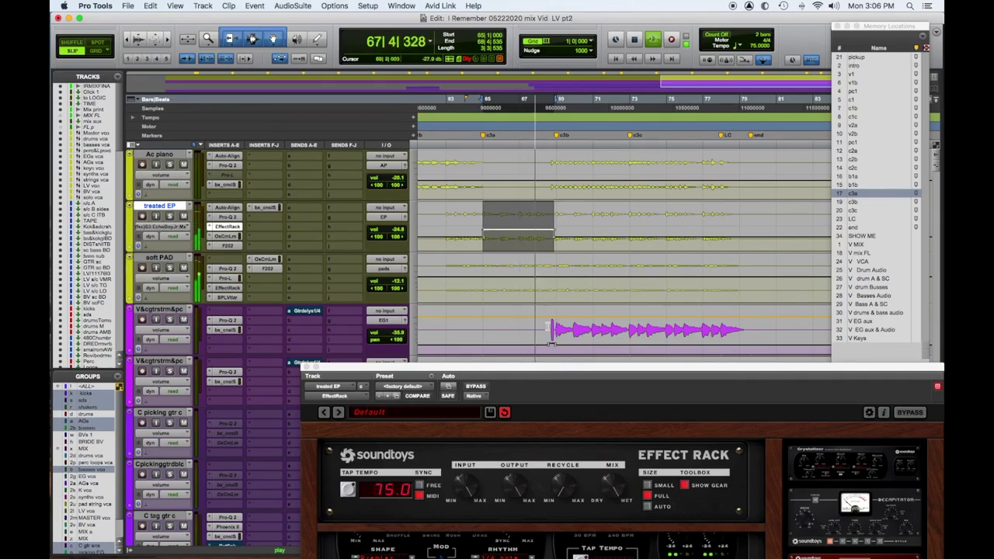
pyautogui.moveTo(544, 367); pyautogui.dragTo(456, 110)
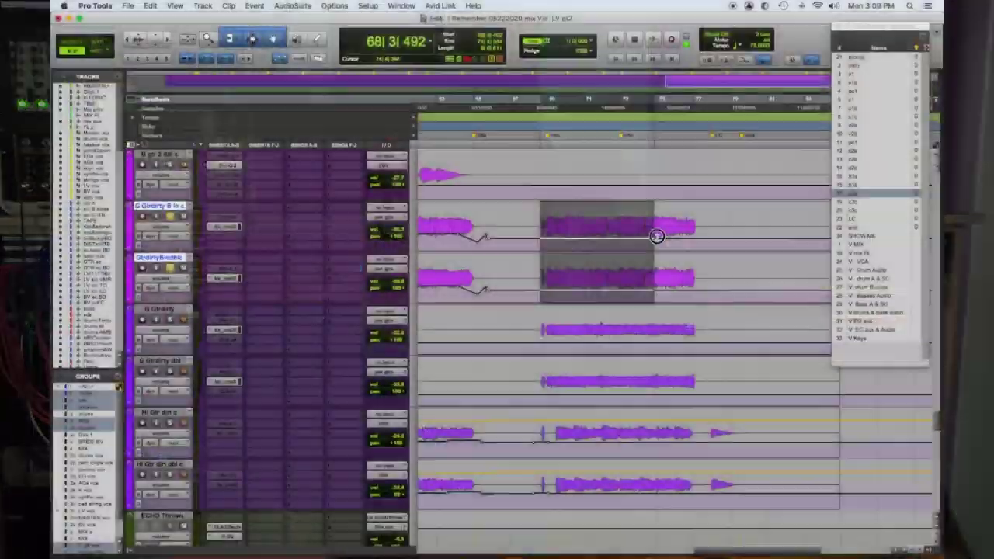
# Select both G Gtrdirty B lo tracks from bar 68 to the LC marker with Grid mode on.
pyautogui.moveTo(657, 231); pyautogui.dragTo(697, 241)
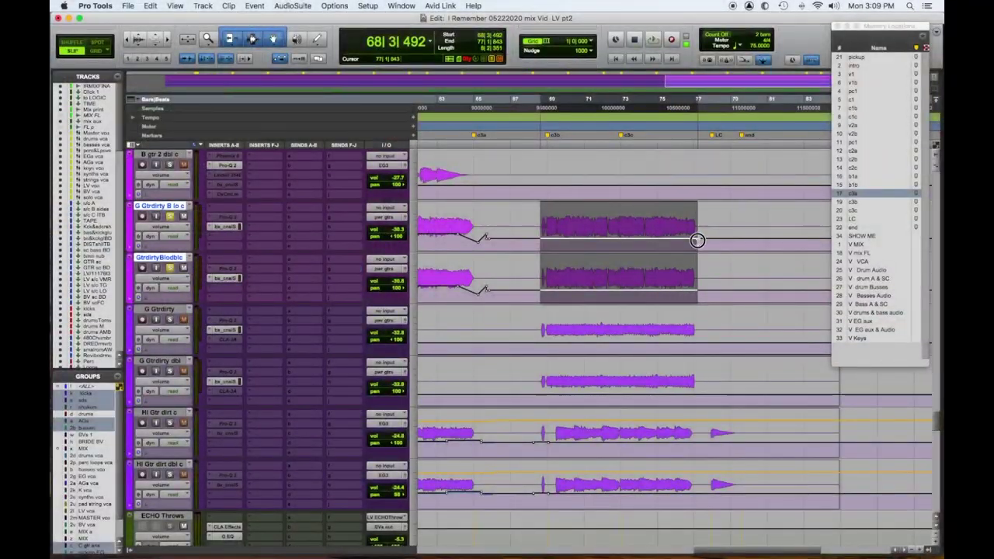
pyautogui.click(98, 52)
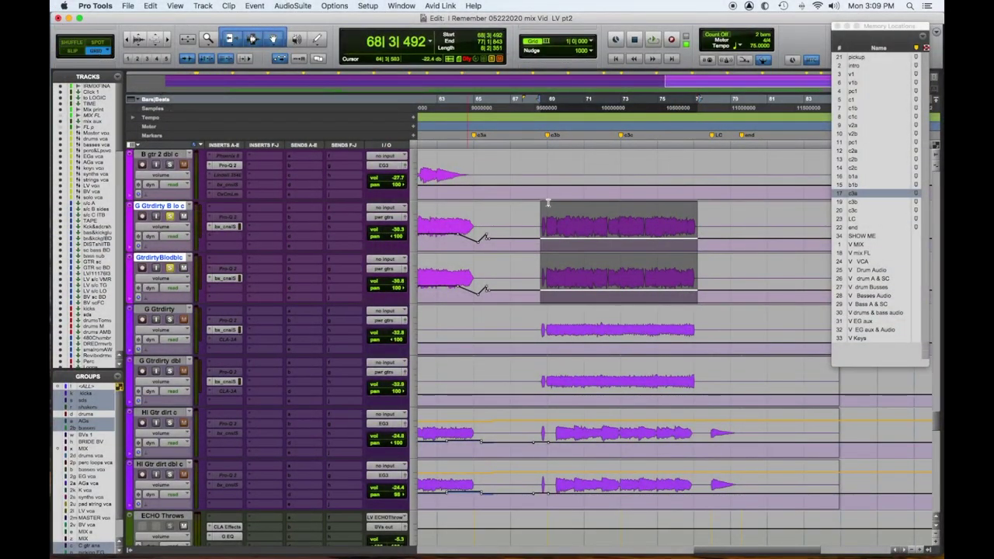
pyautogui.moveTo(533, 219); pyautogui.dragTo(702, 244)
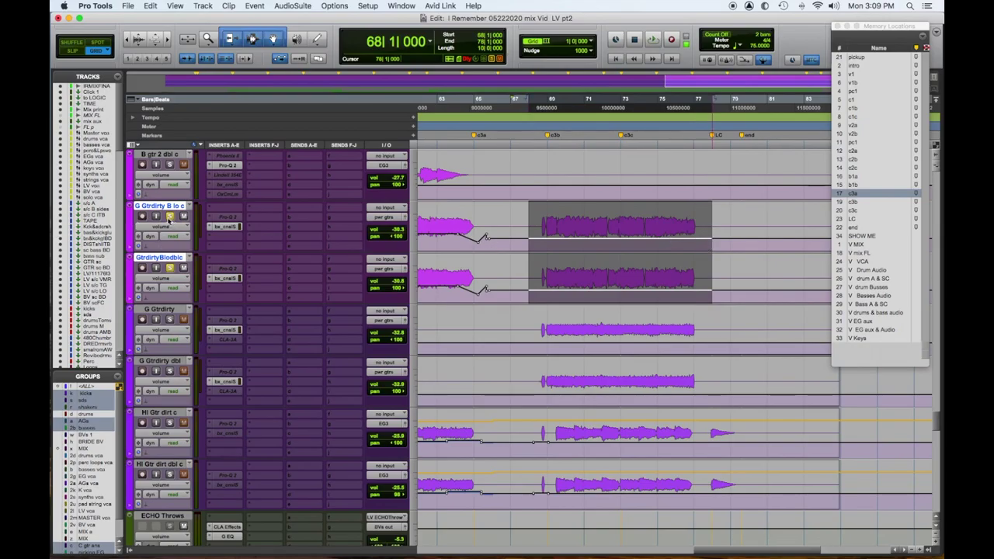
# Raise the volume of both G Gtrdirty B lo tracks across the selection to about -26 dB during playback.
pyautogui.press('space')
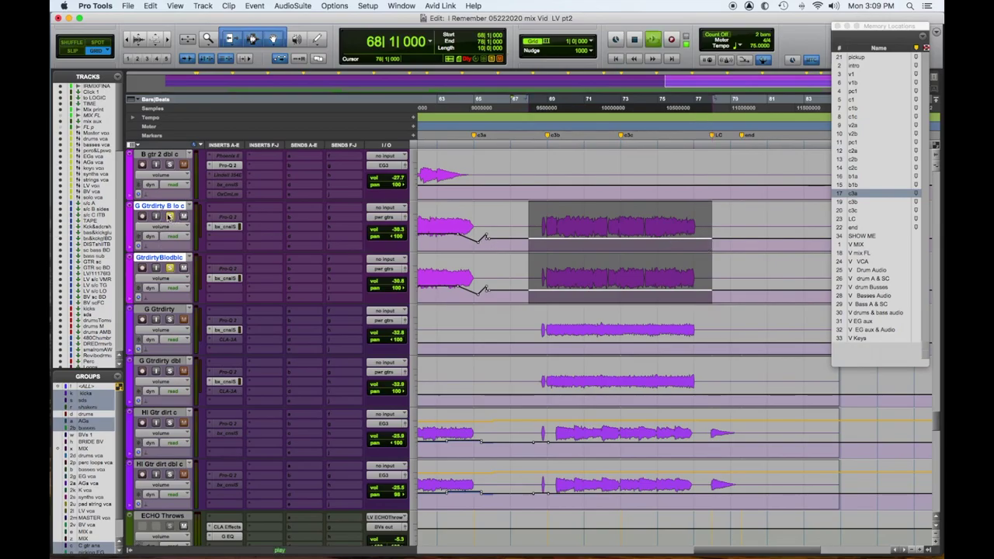
pyautogui.click(440, 207)
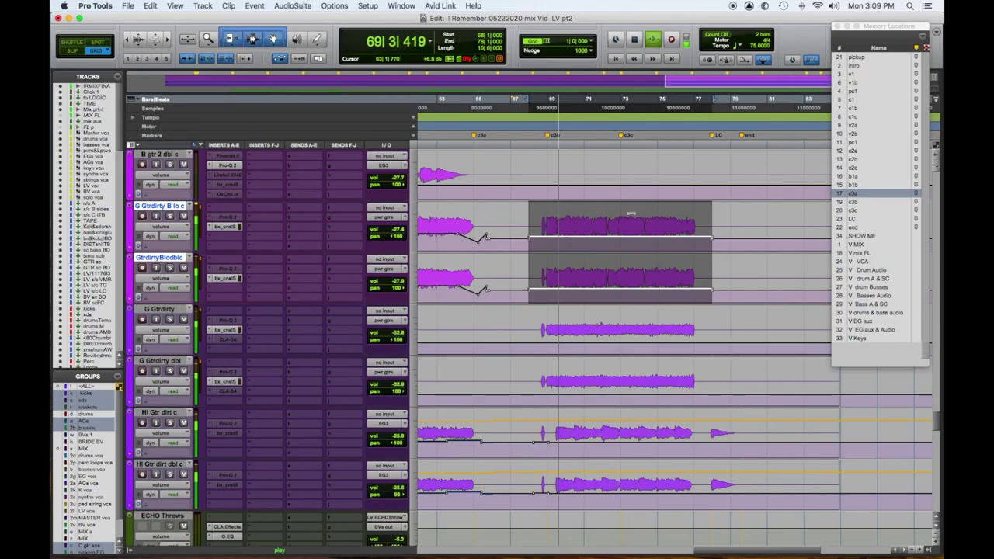
pyautogui.click(648, 212)
pyautogui.moveTo(649, 212)
pyautogui.mouseDown()
pyautogui.moveTo(649, 184)
pyautogui.moveTo(648, 201)
pyautogui.mouseUp()
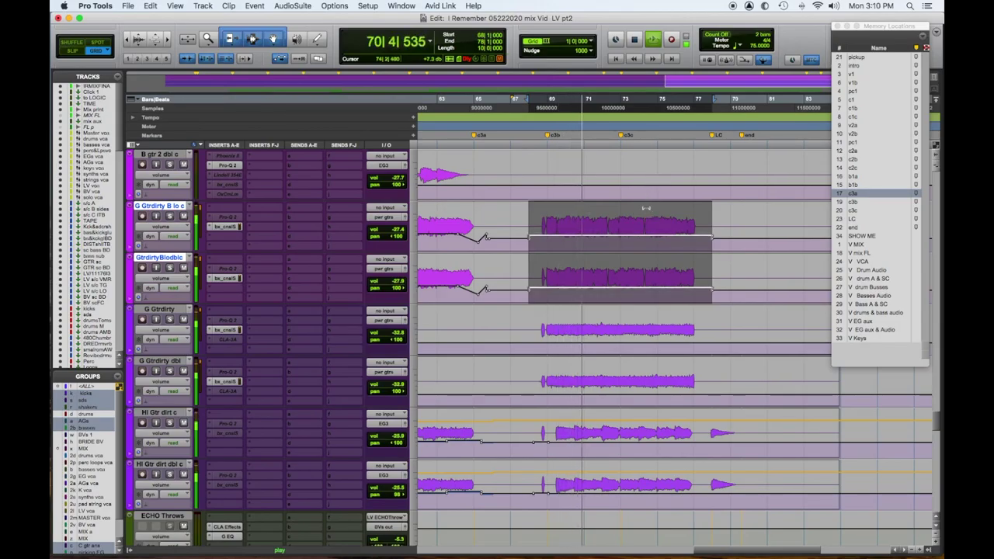
pyautogui.moveTo(652, 212); pyautogui.dragTo(652, 210)
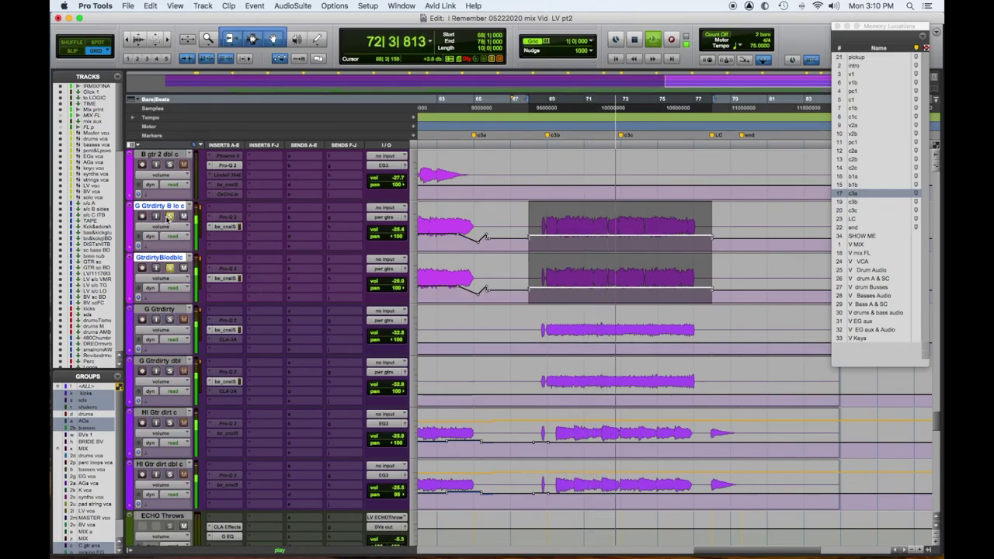
pyautogui.moveTo(619, 215); pyautogui.dragTo(619, 215)
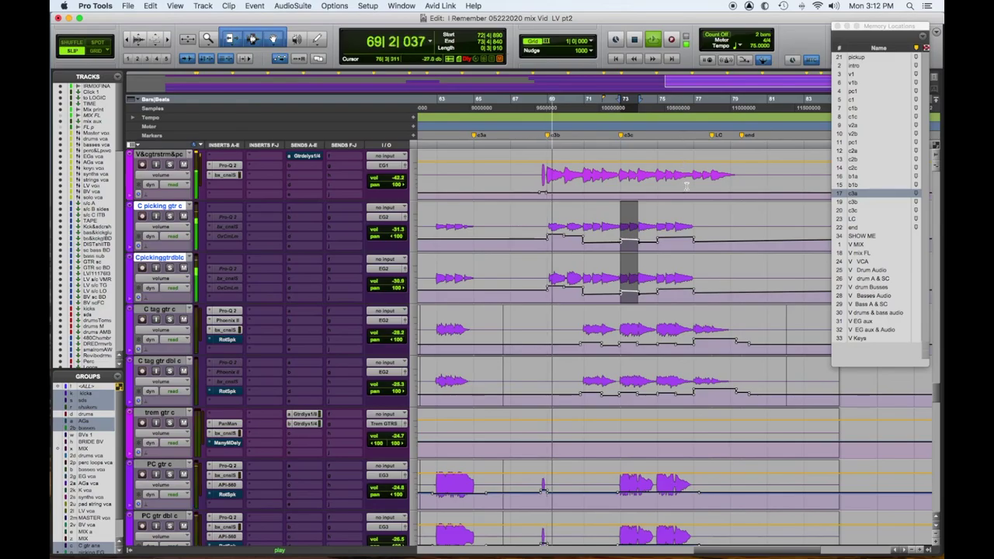
# Raise the V&cgtrstrm&pc double's volume slightly around the LC marker, and place the edit cursor just after c3c.
pyautogui.click(687, 180)
pyautogui.moveTo(688, 180); pyautogui.dragTo(726, 115)
pyautogui.click(628, 191)
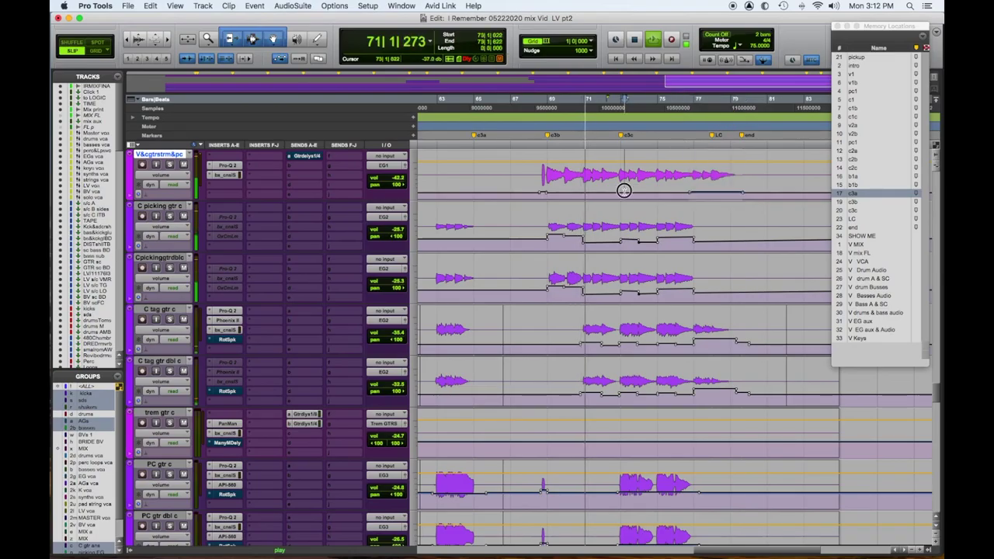
# Listen to the Hi Gtr dirt pair in solo during playback, followed by the G Gtrdirty pair in solo.
pyautogui.scroll(-10, 636, 264)
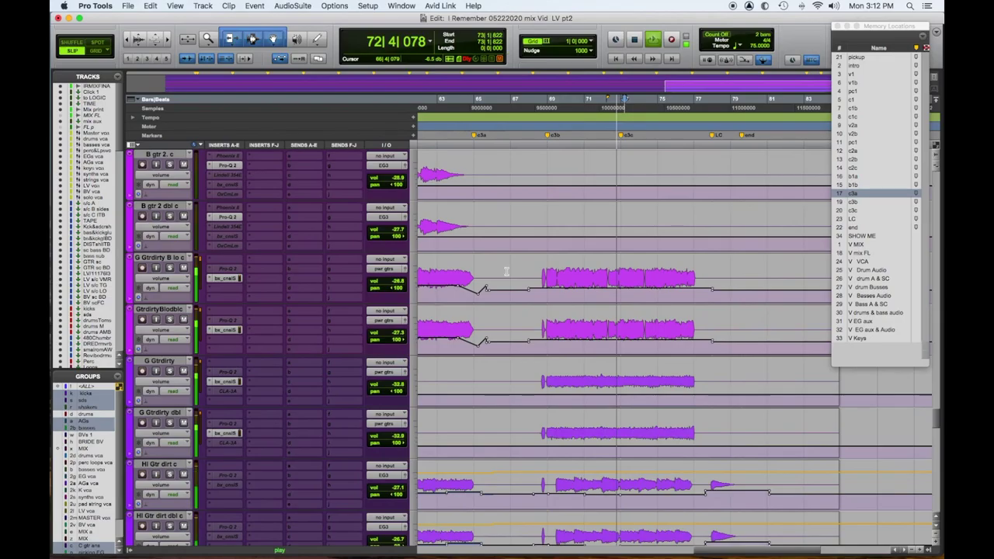
pyautogui.click(184, 268)
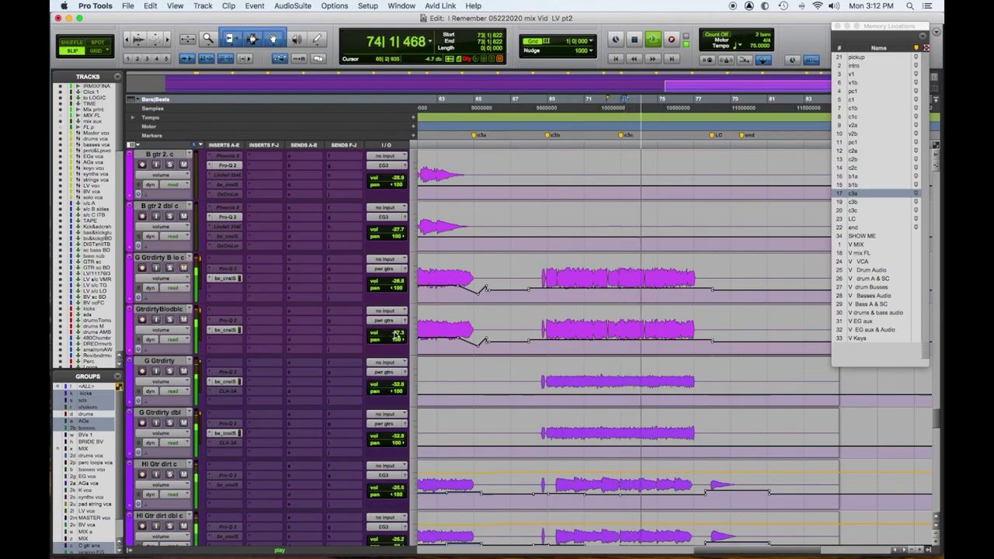
pyautogui.scroll(-2, 396, 335)
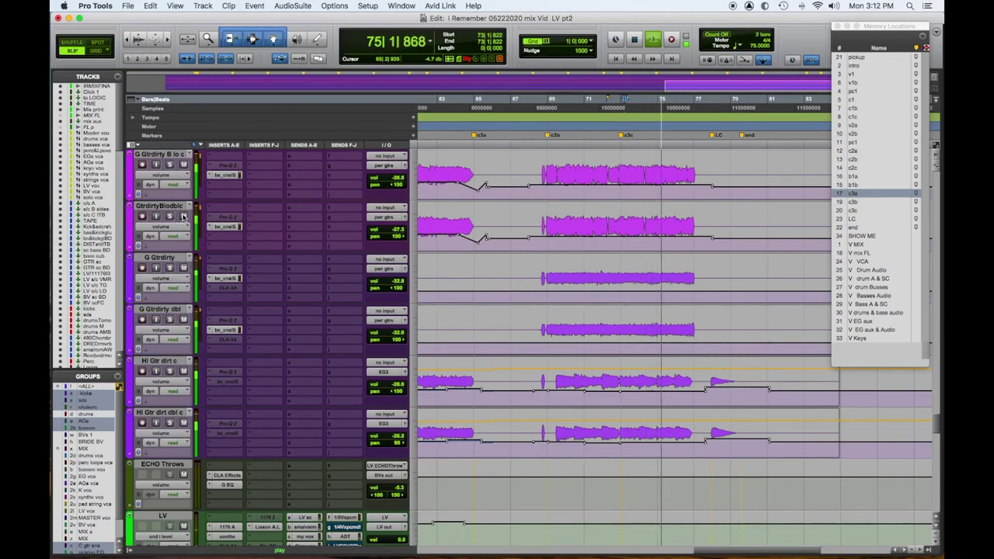
pyautogui.click(170, 371)
pyautogui.click(170, 422)
pyautogui.click(170, 370)
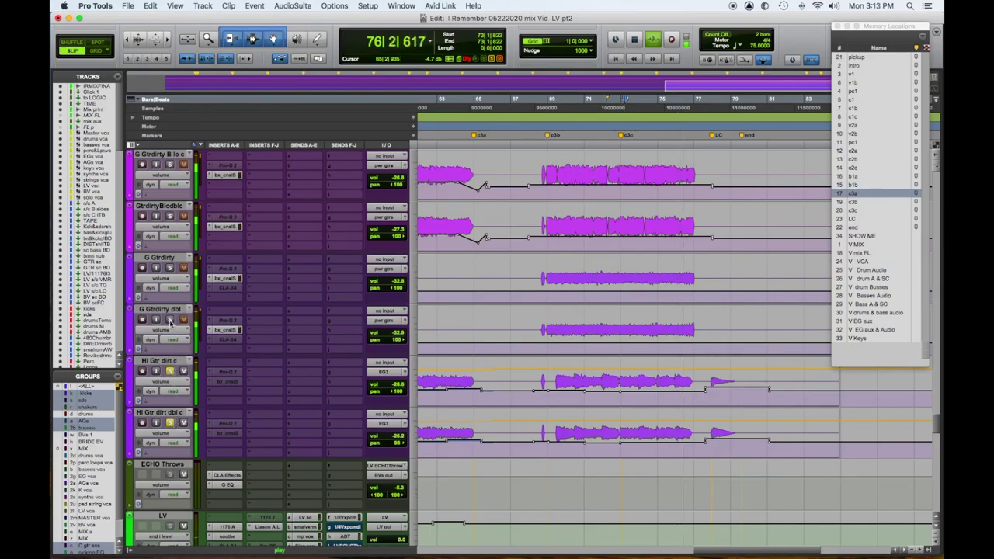
pyautogui.click(170, 267)
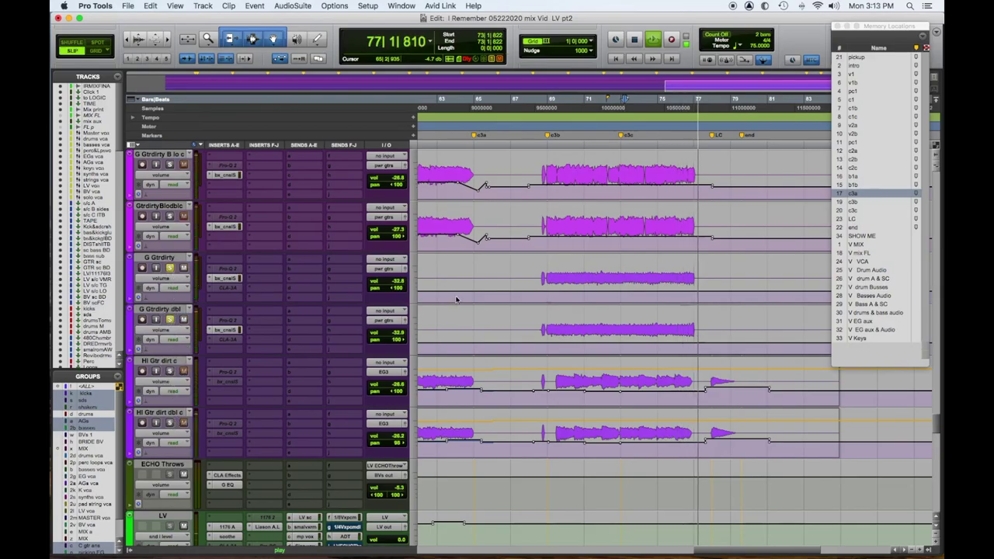
# Recall memory location 22 and select the G Gtrdirty track from c3b to the end marker.
pyautogui.press('KP_Decimal')
pyautogui.press('KP_2')
pyautogui.press('KP_2')
pyautogui.press('KP_Decimal')
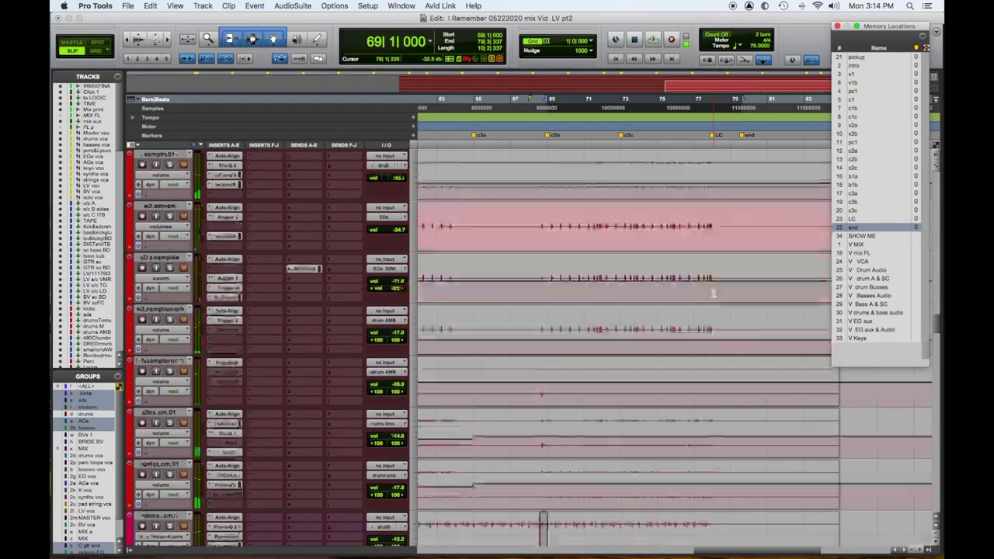
pyautogui.scroll(-10, 712, 292)
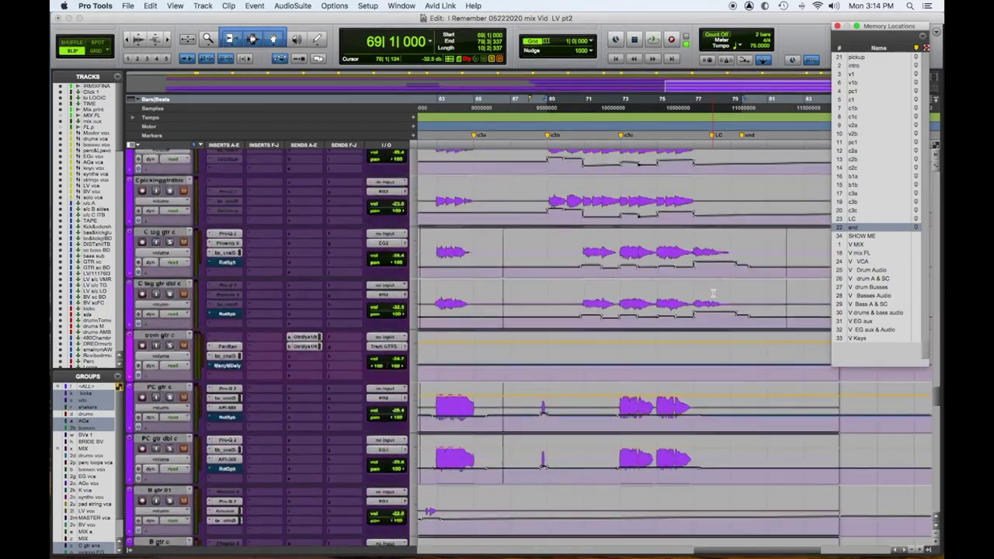
pyautogui.scroll(-2, 713, 293)
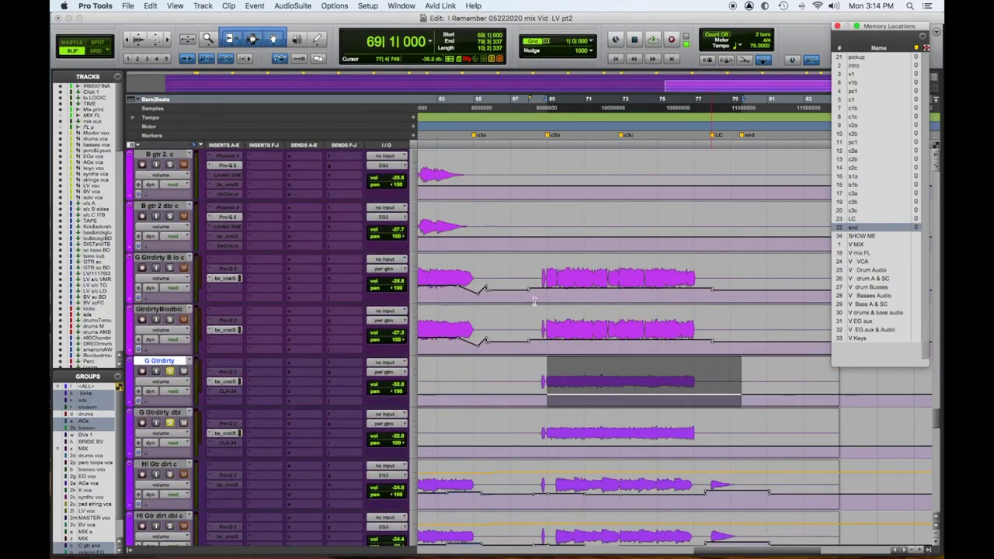
pyautogui.scroll(-3, 672, 305)
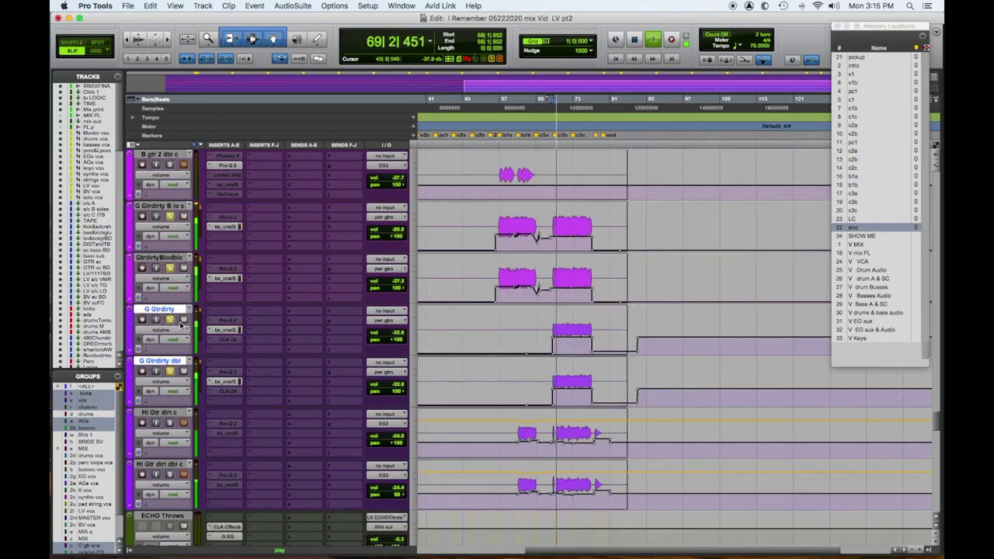
# Raise the HMF gain on G Gtrdirty's SSL 4000 E strip to about +4.8 dB, adjust its compressor, and compare the double's strip.
pyautogui.click(219, 333)
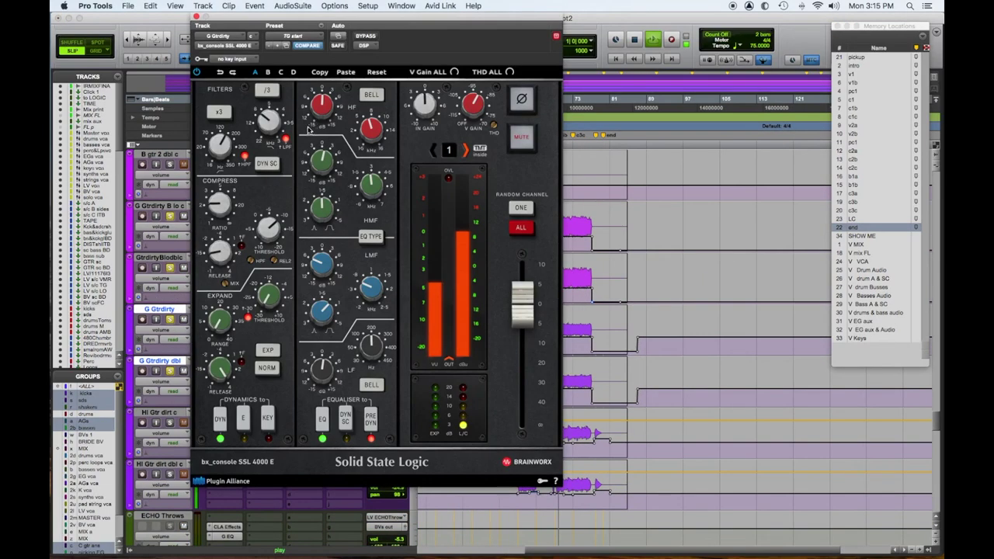
pyautogui.moveTo(322, 169)
pyautogui.mouseDown()
pyautogui.moveTo(323, 148)
pyautogui.moveTo(326, 162)
pyautogui.mouseUp()
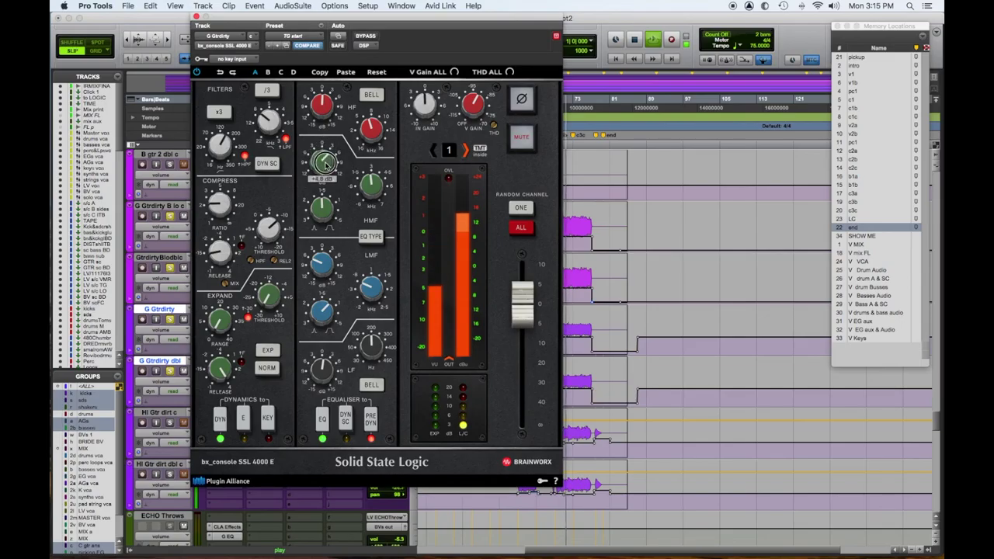
pyautogui.moveTo(263, 228); pyautogui.dragTo(218, 214)
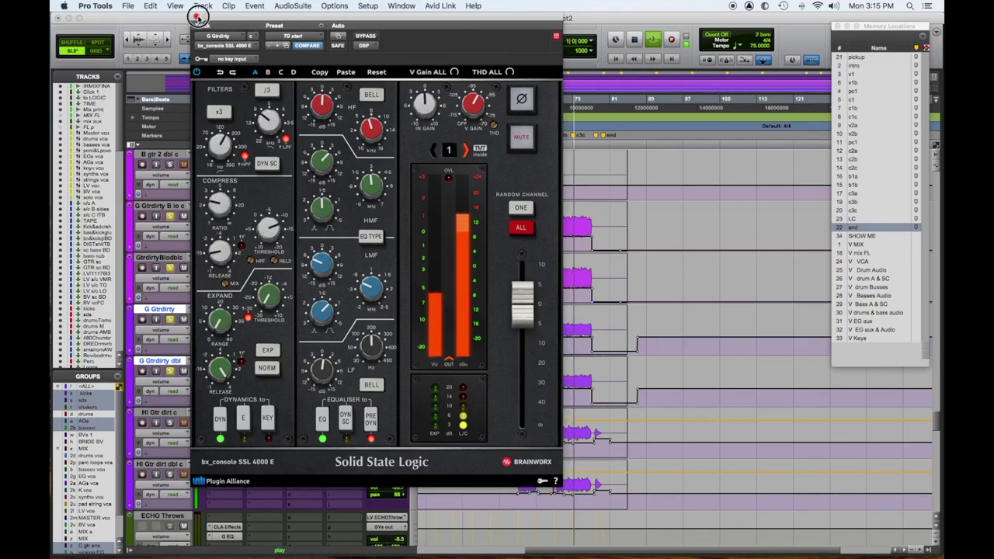
pyautogui.click(197, 16)
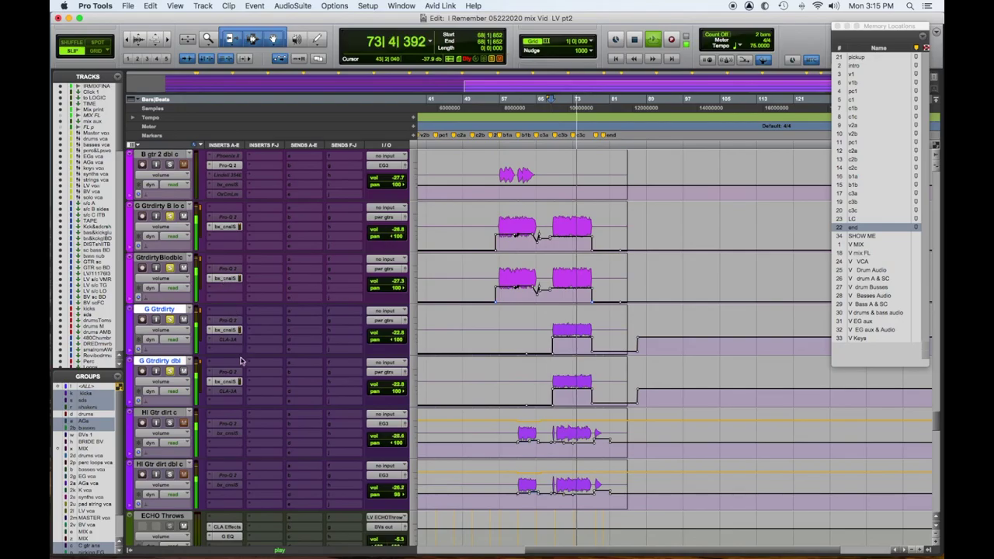
pyautogui.click(232, 382)
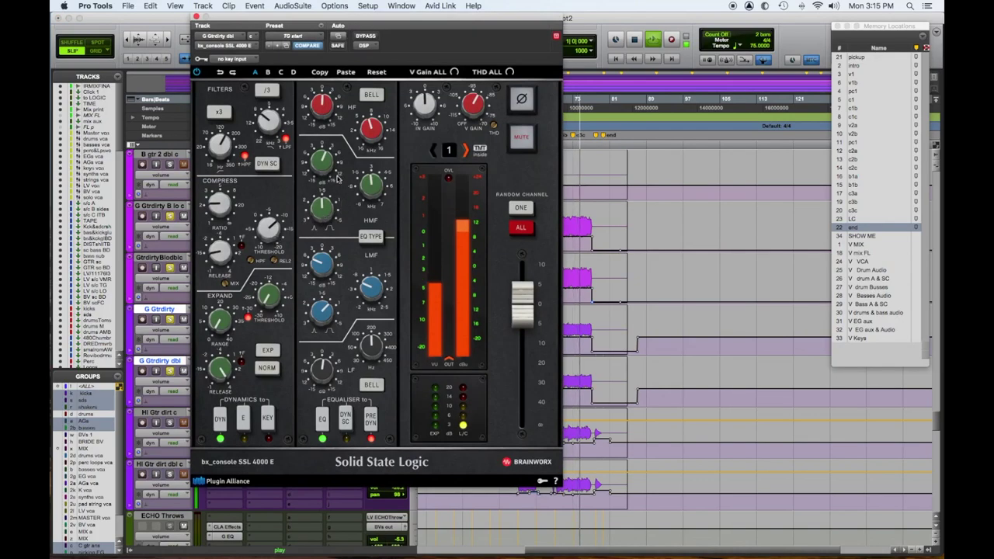
pyautogui.click(197, 16)
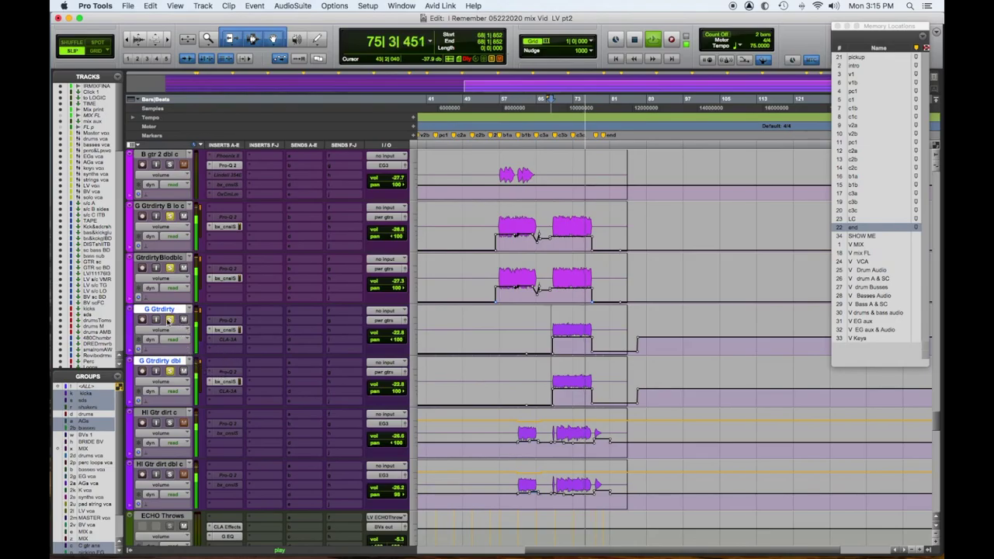
# Set the clip gain of the second lead vocal clip in section c3b, near bar 72, to -0.1 dB during playback.
pyautogui.scroll(5, 562, 349)
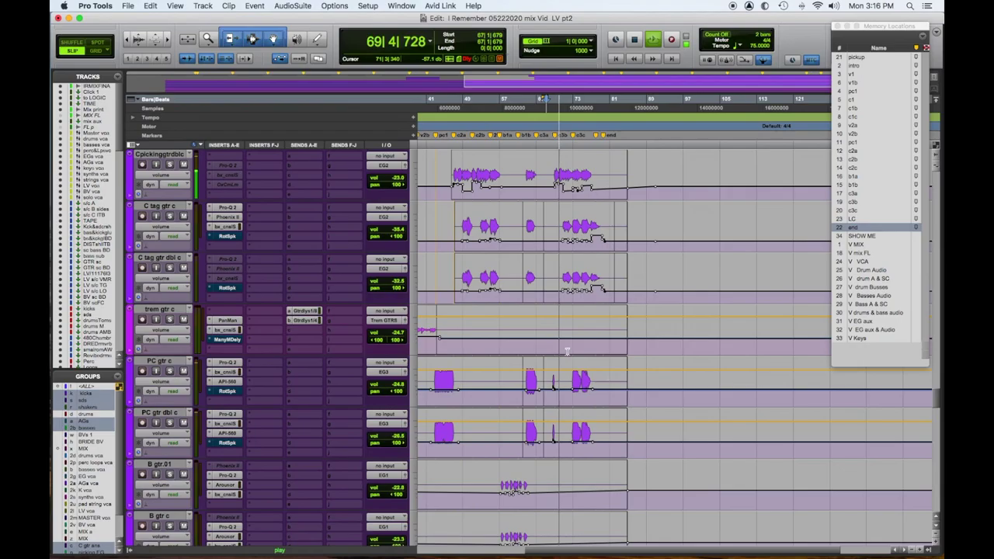
pyautogui.scroll(7, 566, 358)
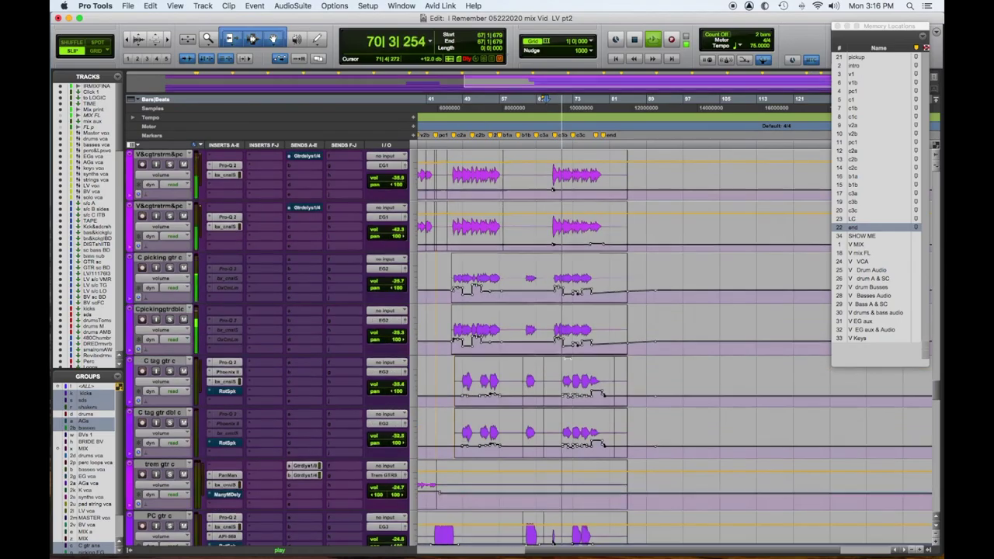
pyautogui.scroll(-10, 568, 357)
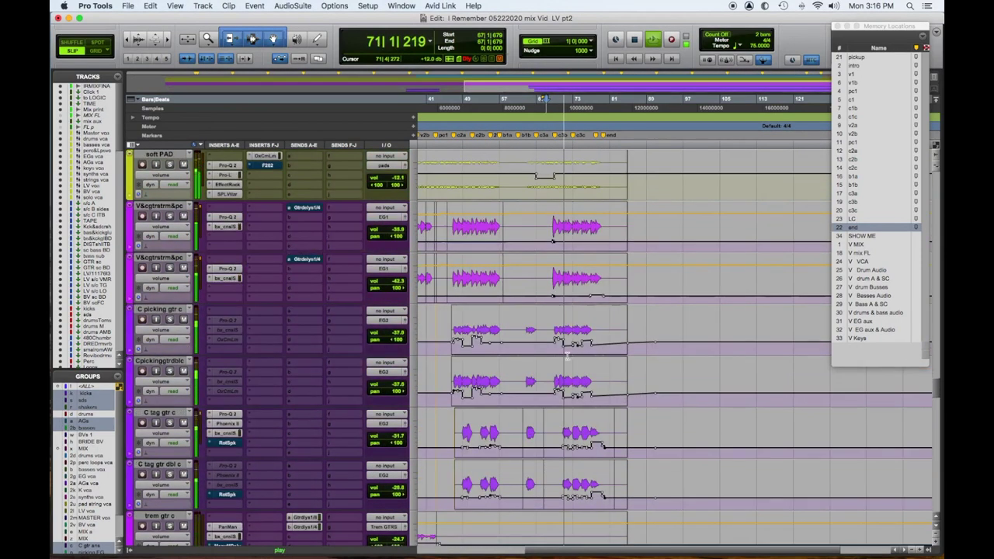
pyautogui.scroll(-4, 566, 359)
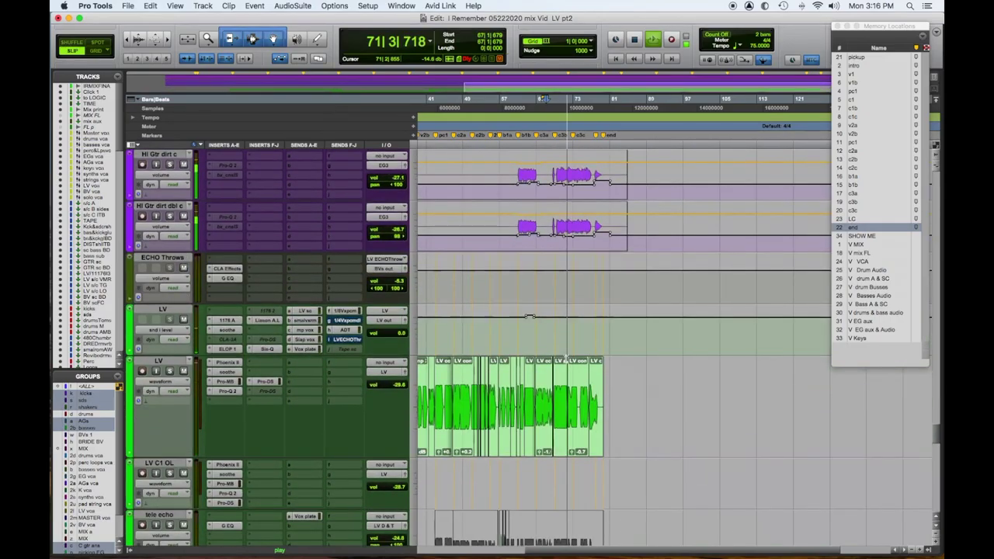
pyautogui.scroll(5, 581, 387)
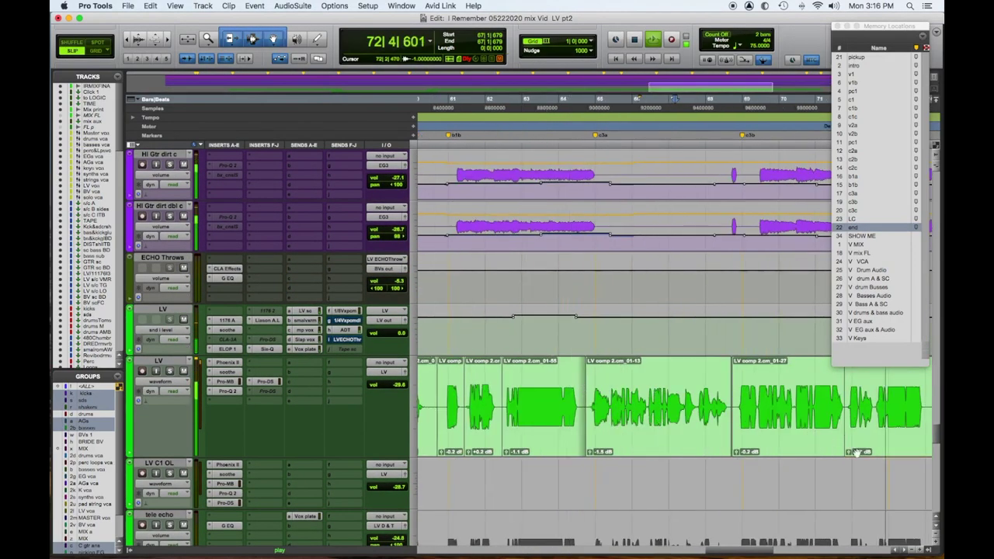
pyautogui.moveTo(850, 453); pyautogui.dragTo(847, 450)
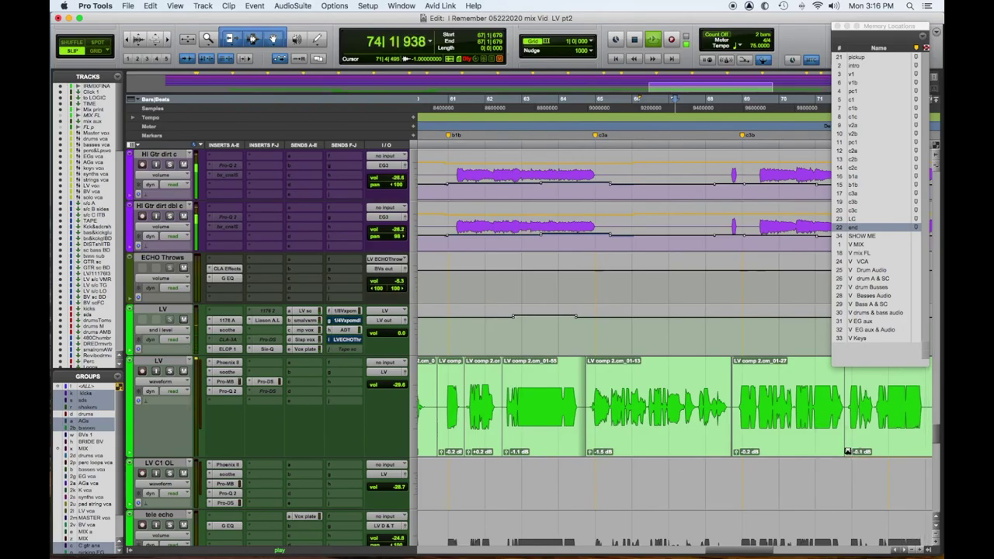
# Lower the volume automation of the G Gtrdirty pair slightly through c3b and c3c during playback.
pyautogui.scroll(6, 847, 451)
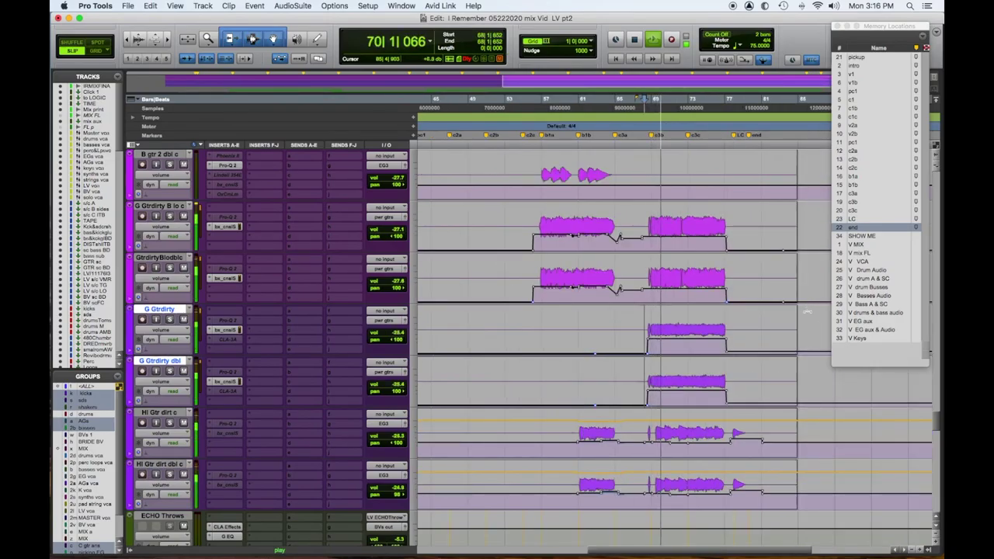
pyautogui.click(806, 309)
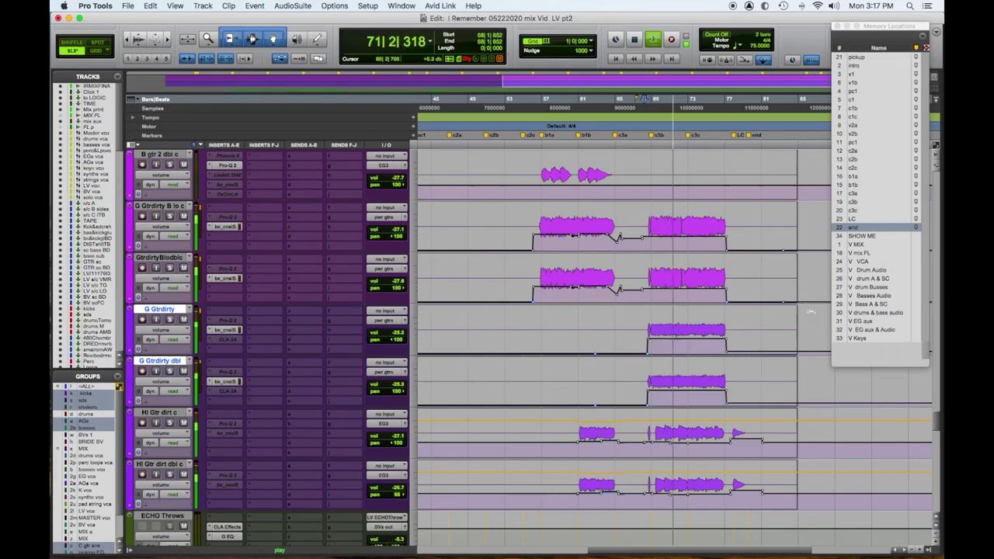
pyautogui.moveTo(810, 310); pyautogui.dragTo(810, 313)
# Listen to the C tag gtr c track in solo during playback of the c3b and c3c sections.
pyautogui.scroll(10, 698, 342)
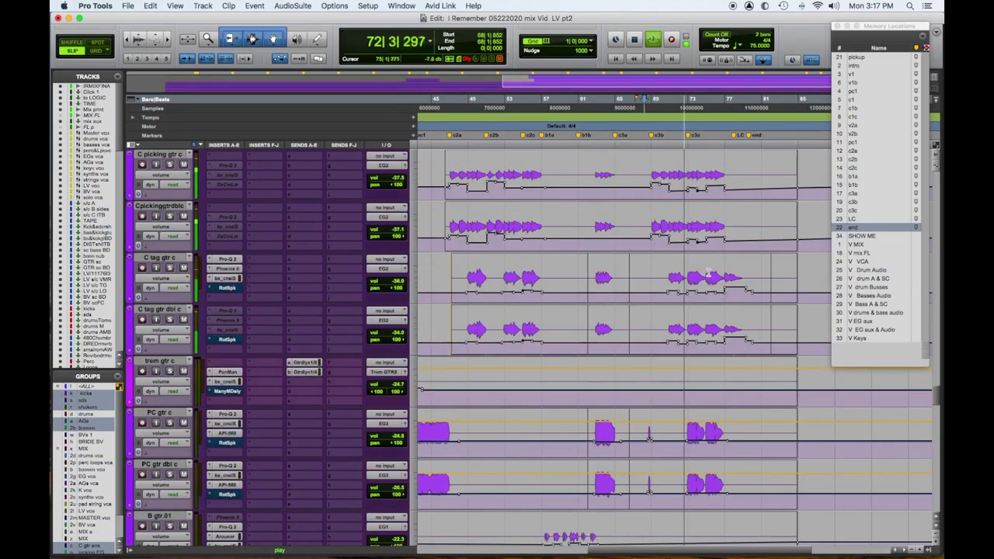
pyautogui.click(169, 268)
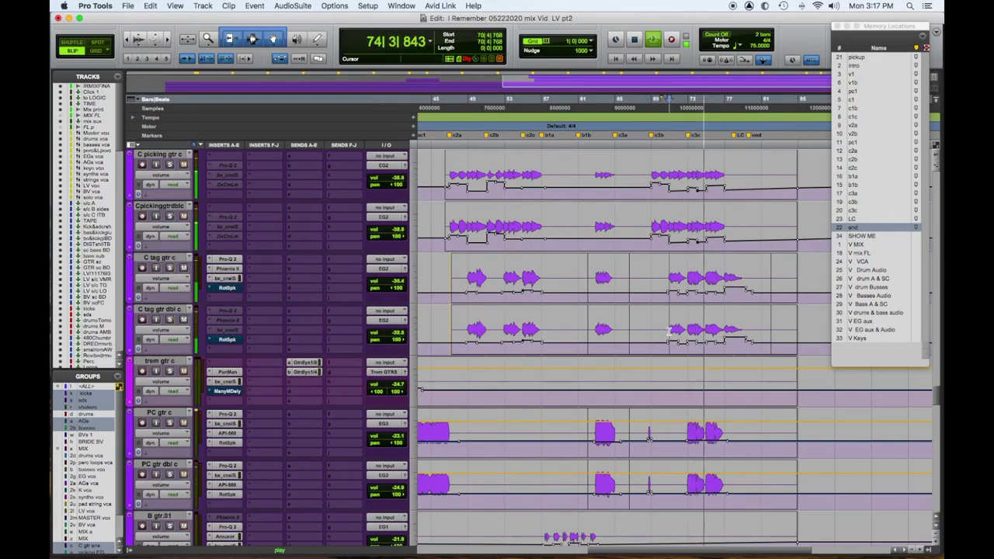
pyautogui.press('space')
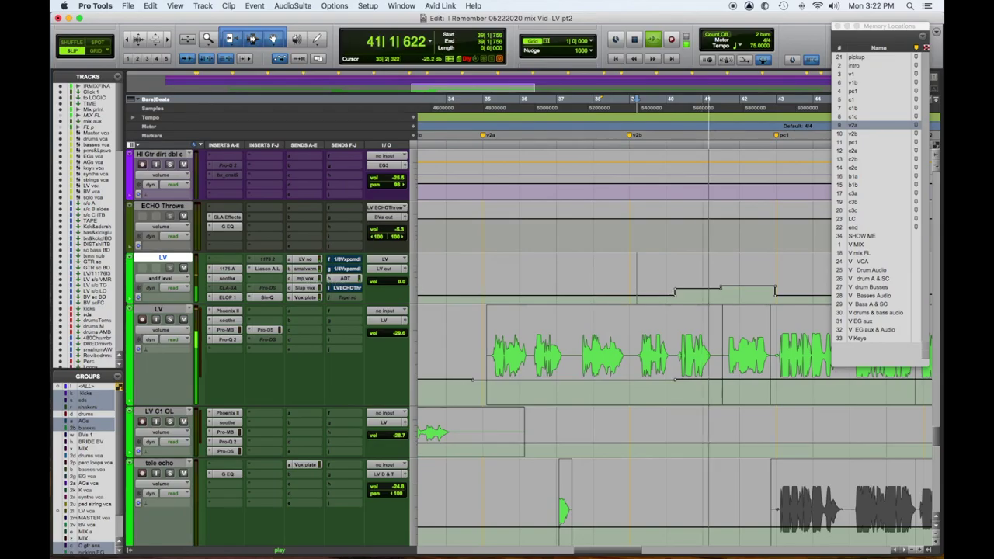
# Show the mute automation of the LV track's 1/4 Vox pcm delay send and unmute it from about 40|2 to 42|4.
pyautogui.click(162, 278)
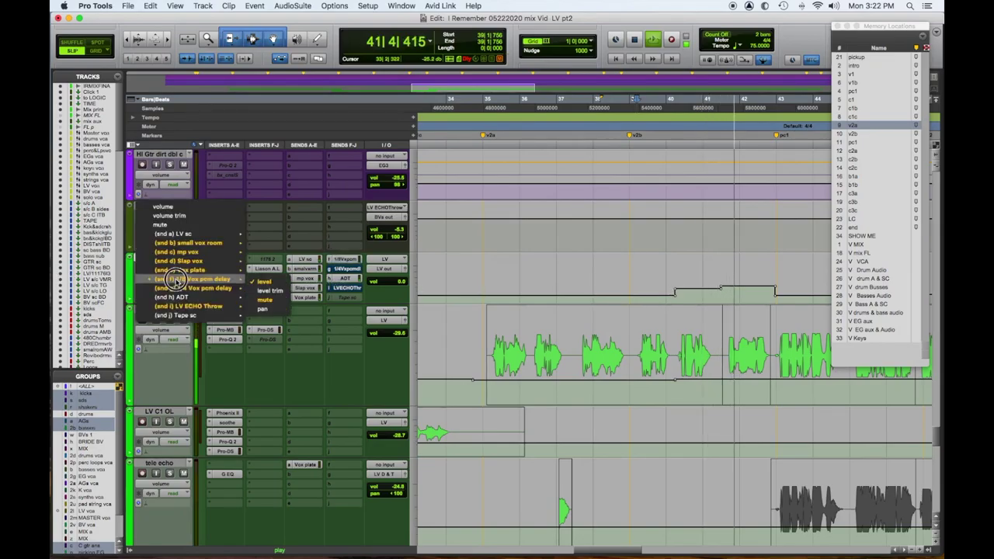
pyautogui.click(283, 299)
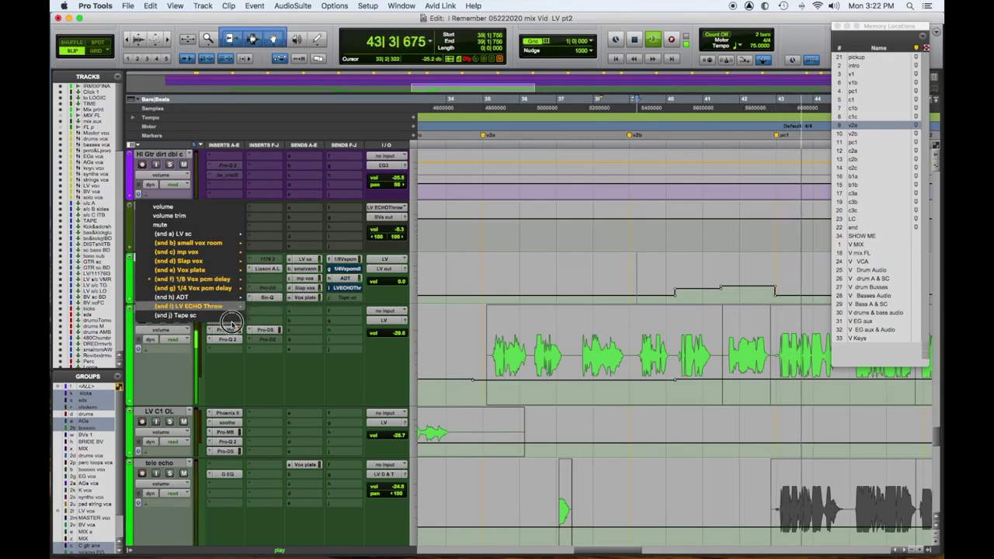
pyautogui.press('space')
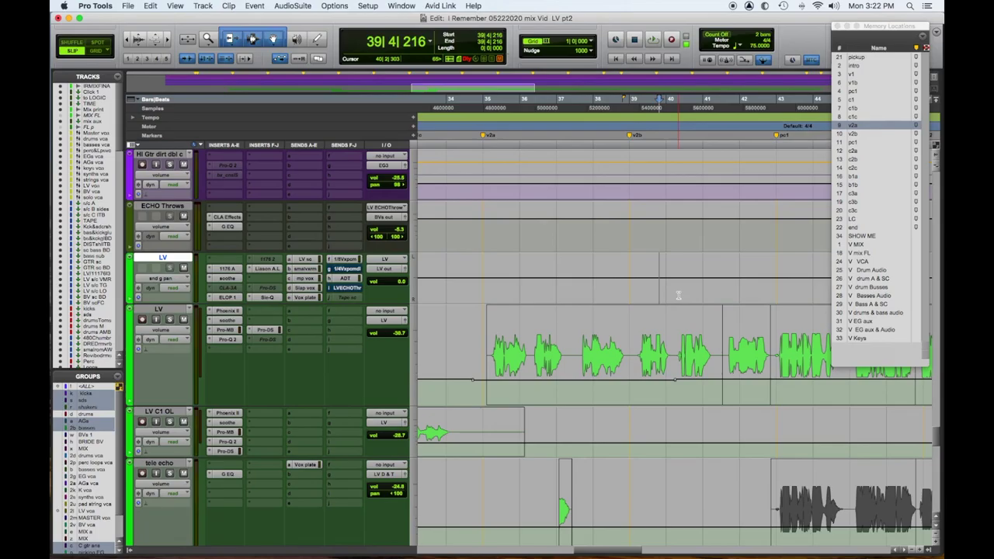
pyautogui.moveTo(675, 293); pyautogui.dragTo(770, 294)
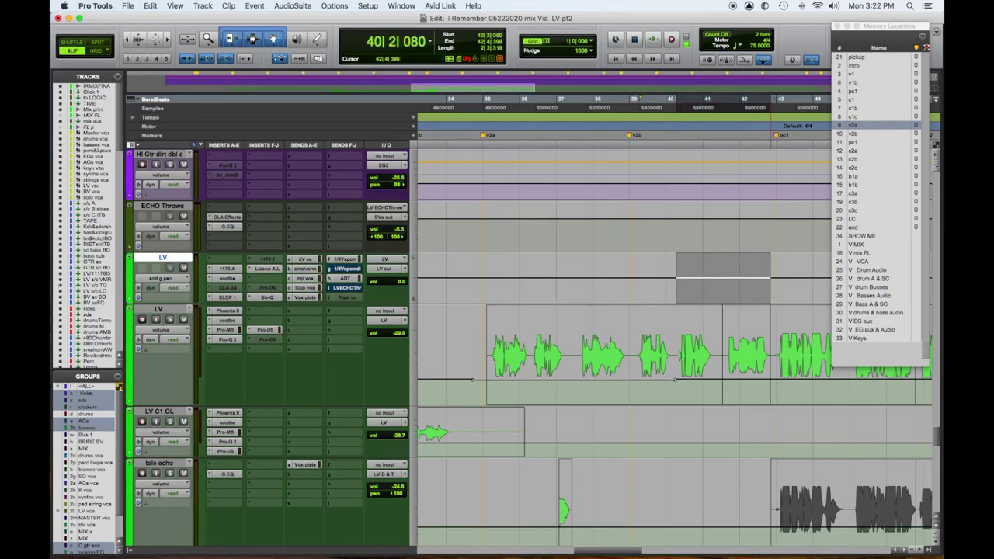
pyautogui.click(173, 278)
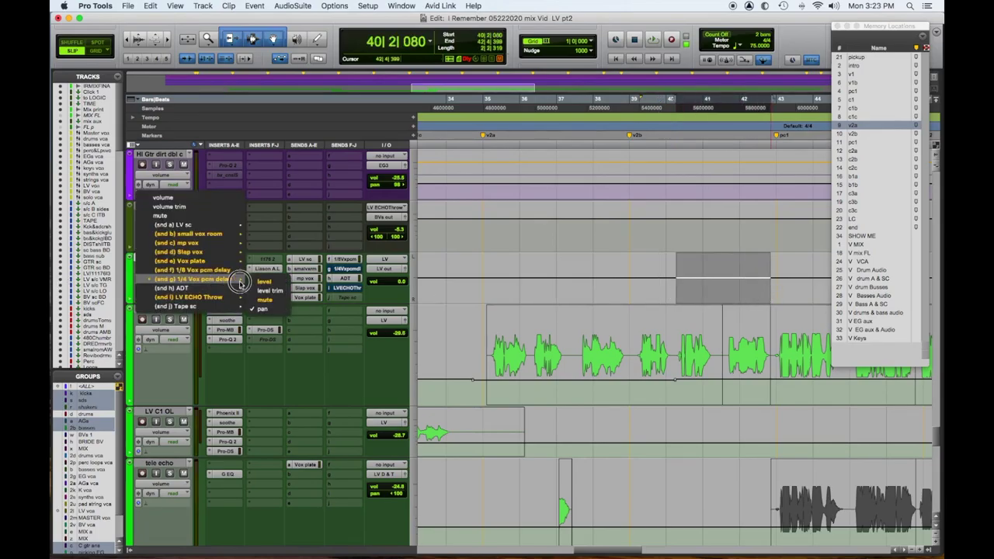
pyautogui.click(267, 309)
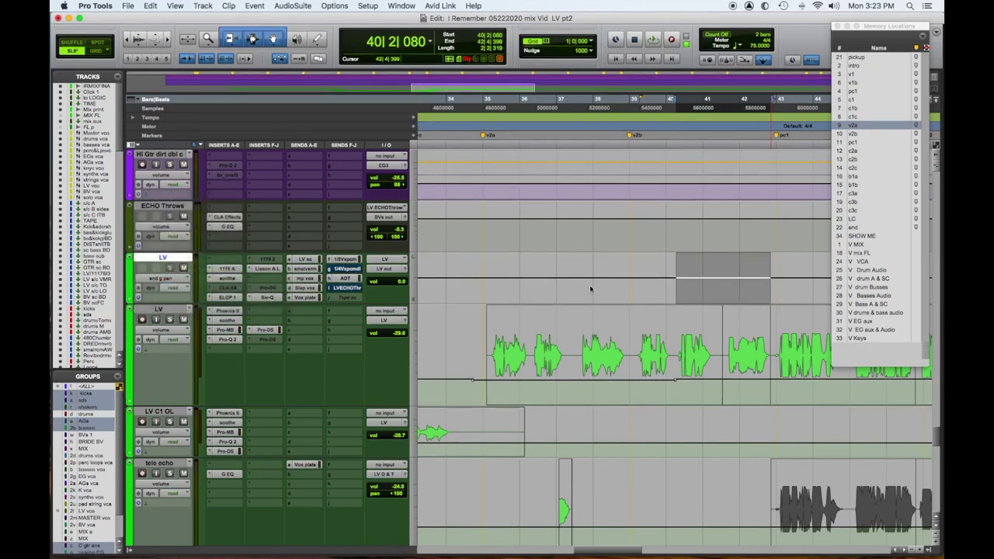
pyautogui.click(743, 255)
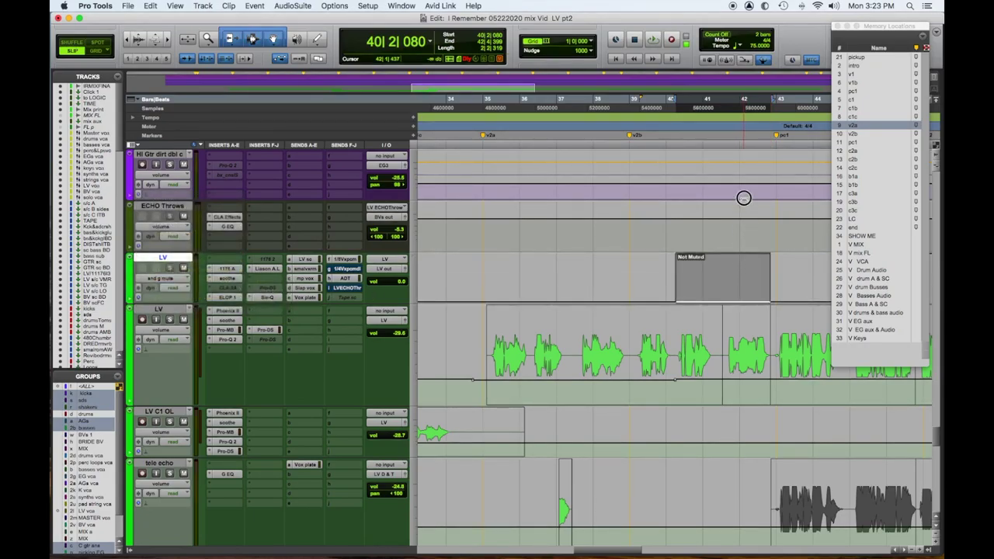
# Show the 1/4 Vox pcm delay send level on LV and raise it in two stages between bar 40 and pc1 during playback.
pyautogui.click(586, 270)
pyautogui.press('space')
pyautogui.click(168, 280)
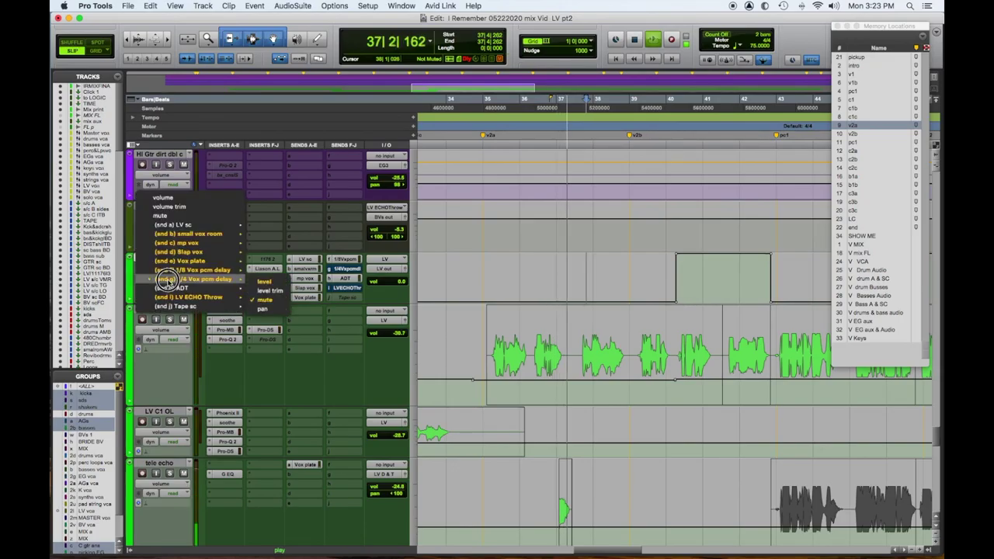
pyautogui.moveTo(258, 281)
pyautogui.click(264, 299)
pyautogui.press('ctrl+super+Right')
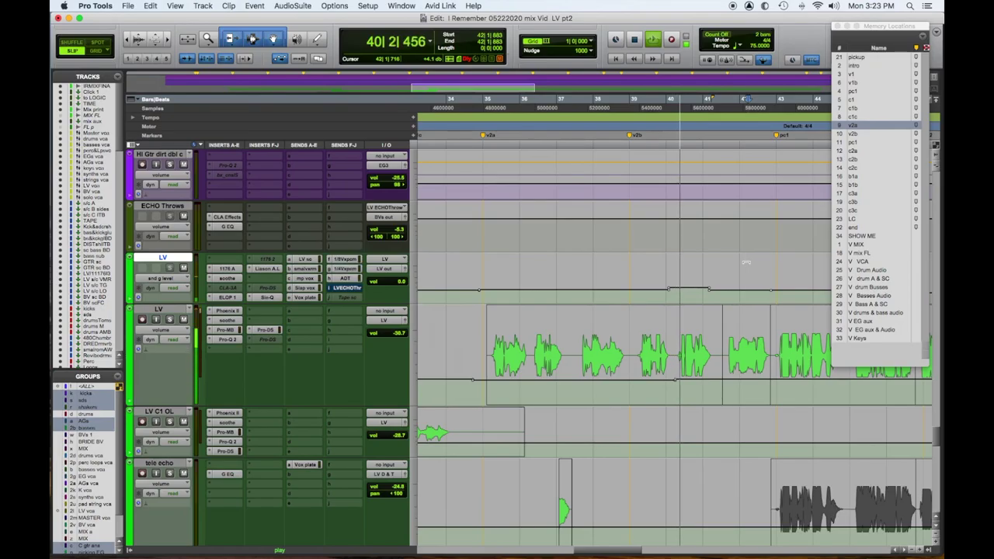
pyautogui.moveTo(746, 260); pyautogui.dragTo(749, 256)
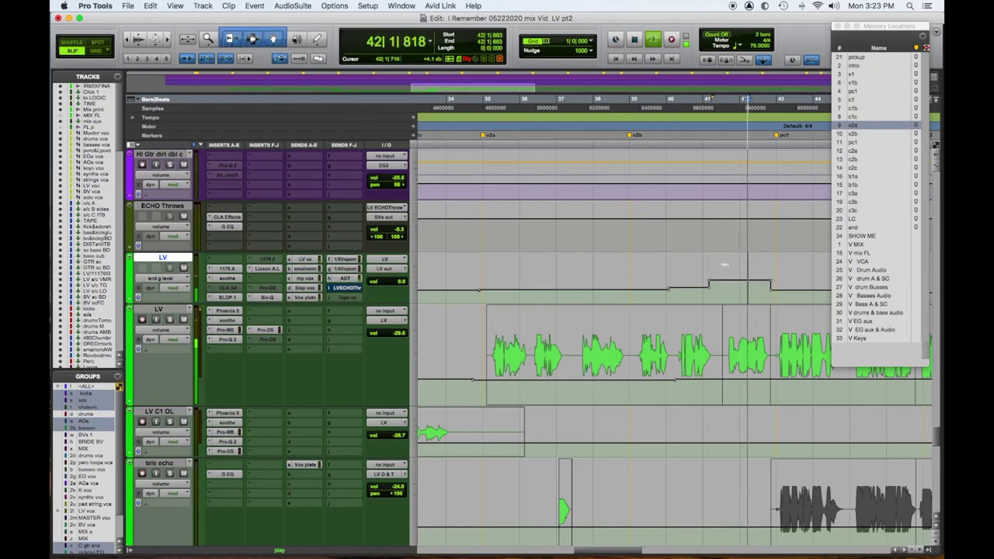
pyautogui.moveTo(690, 265); pyautogui.dragTo(750, 270)
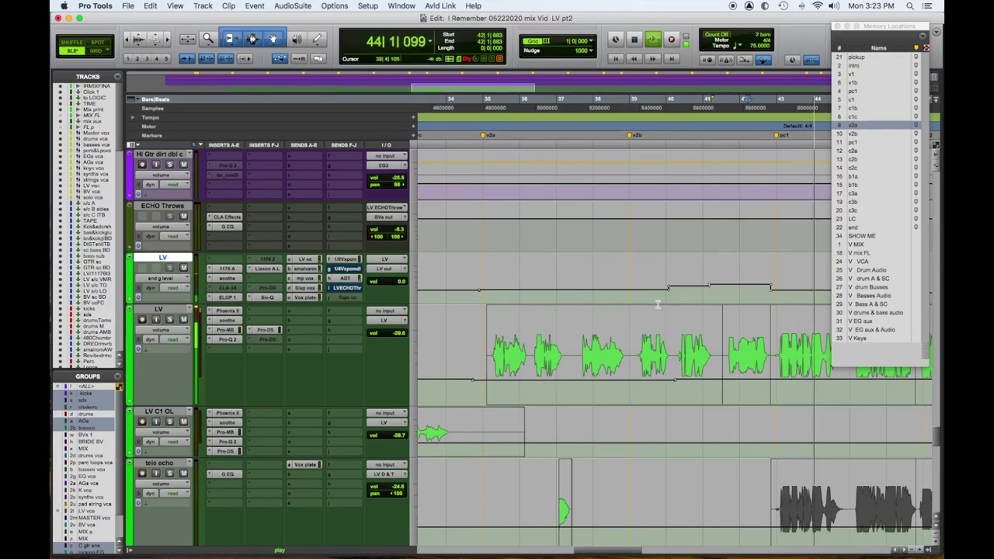
# Stop playback and recall memory location 9 at the v2a marker.
pyautogui.press('space')
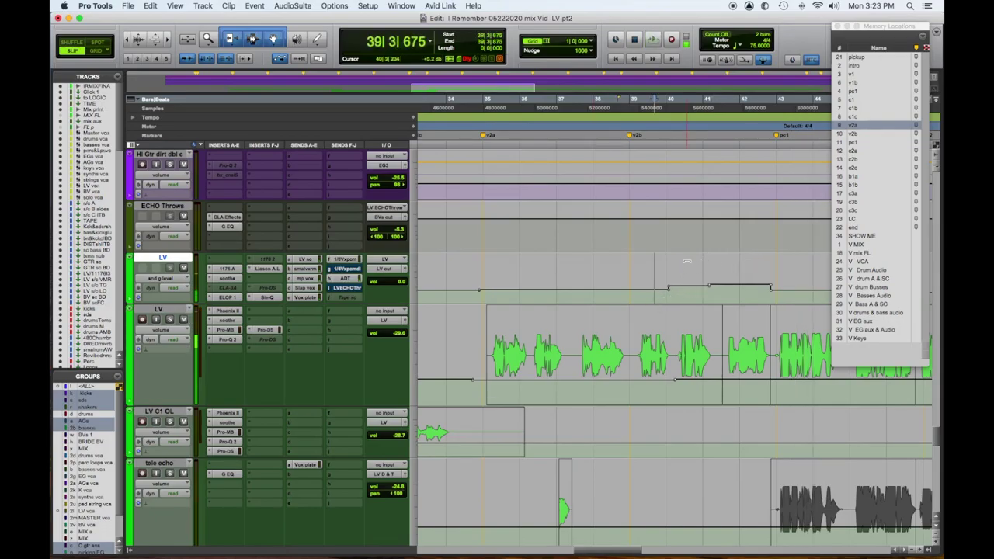
pyautogui.press('KP_Decimal')
pyautogui.press('9')
pyautogui.press('KP_Decimal')
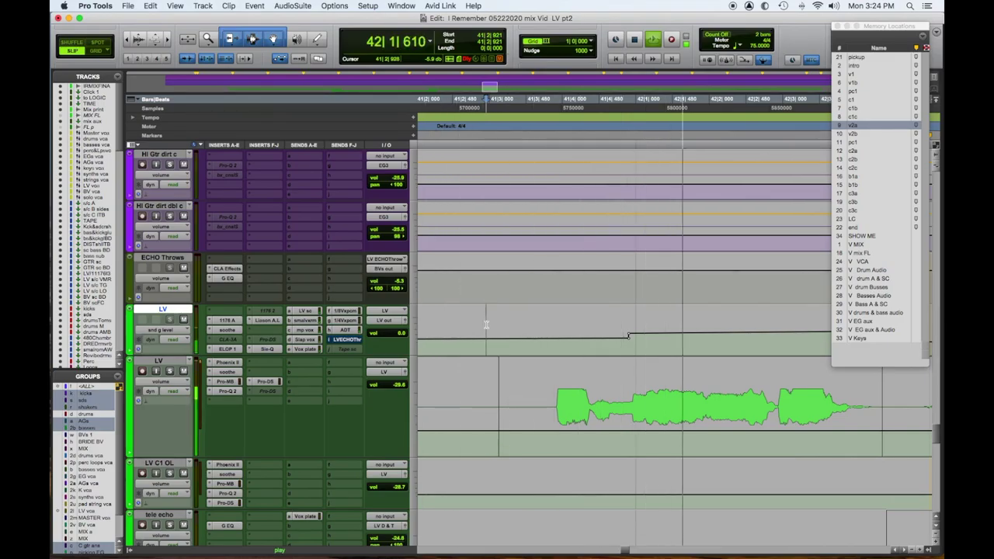
# Review the LV delay send level automation from v2a through pc1 and undo the last edit.
pyautogui.press('super+bracketleft')
pyautogui.press('super+bracketleft')
pyautogui.press('super+bracketleft')
pyautogui.press('super+bracketleft')
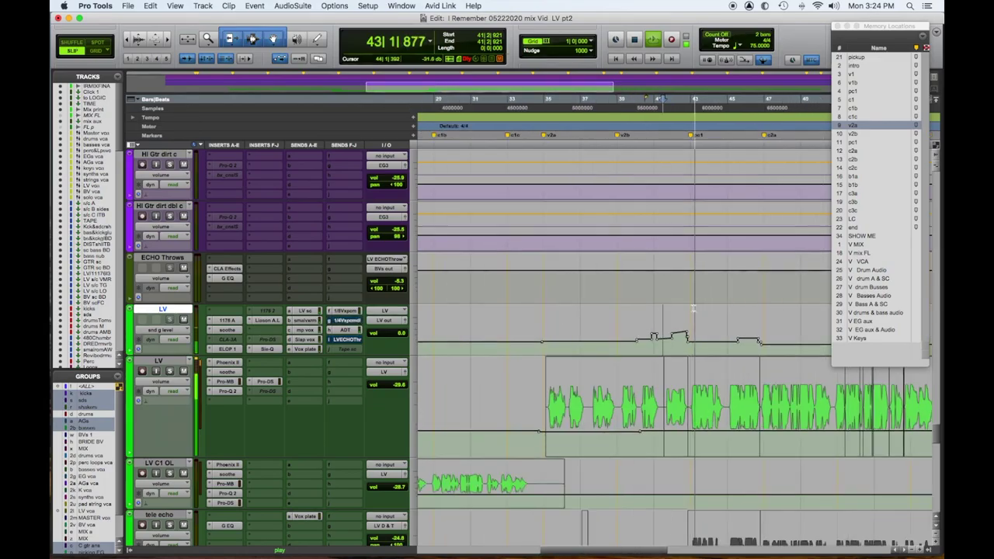
pyautogui.press('super+z')
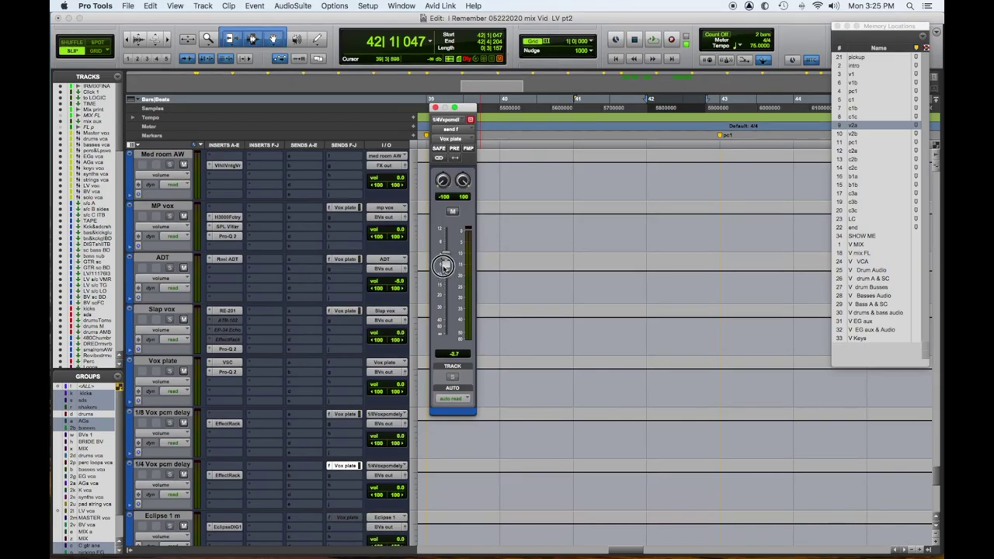
# Examine the EffectRack chain on the 1/4 Vox pcm delay track, from EchoBoy through MicroShift to Devil-Loc.
pyautogui.click(230, 475)
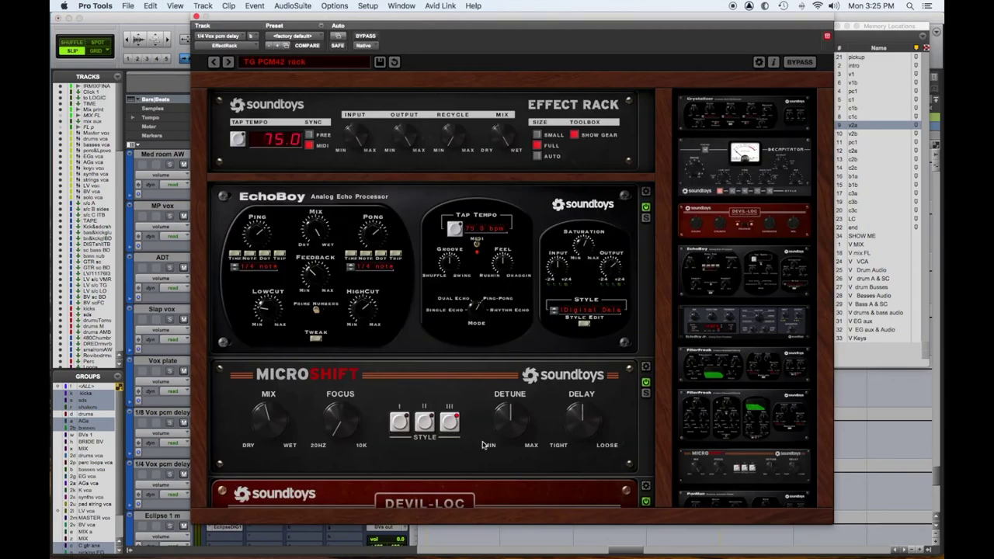
pyautogui.scroll(-5, 573, 399)
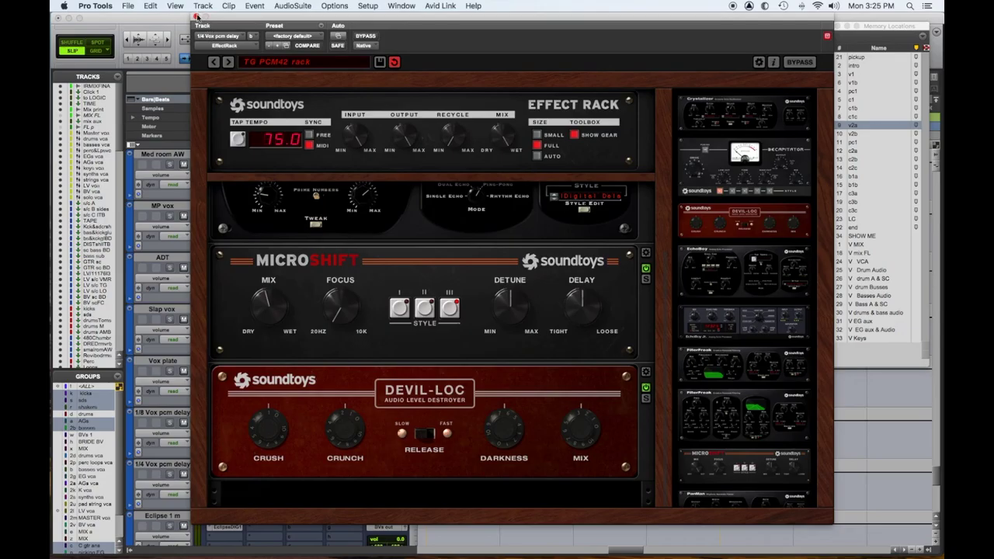
pyautogui.click(197, 16)
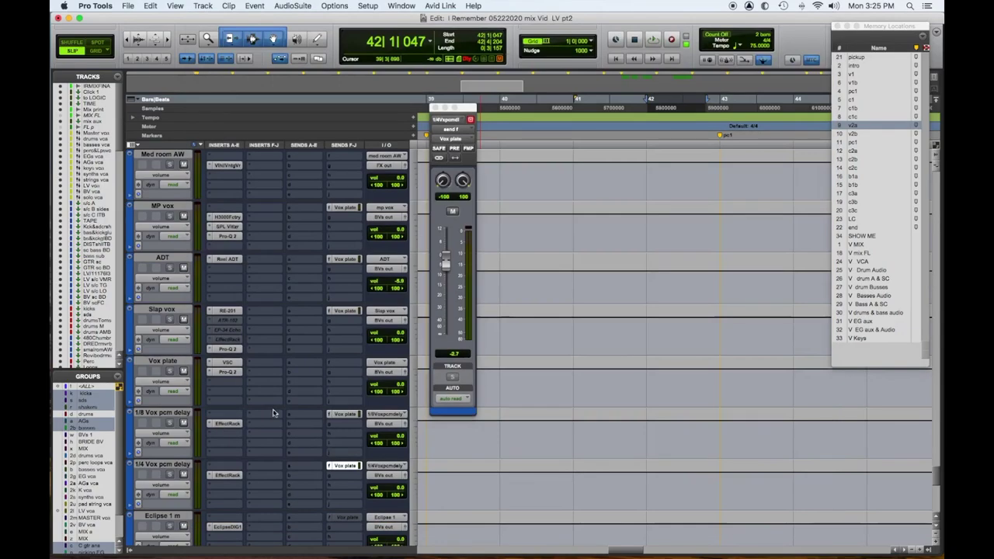
# Insert the McDSP FilterBank F202 EQ after EffectRack on the 1/4 Vox pcm delay track.
pyautogui.click(215, 488)
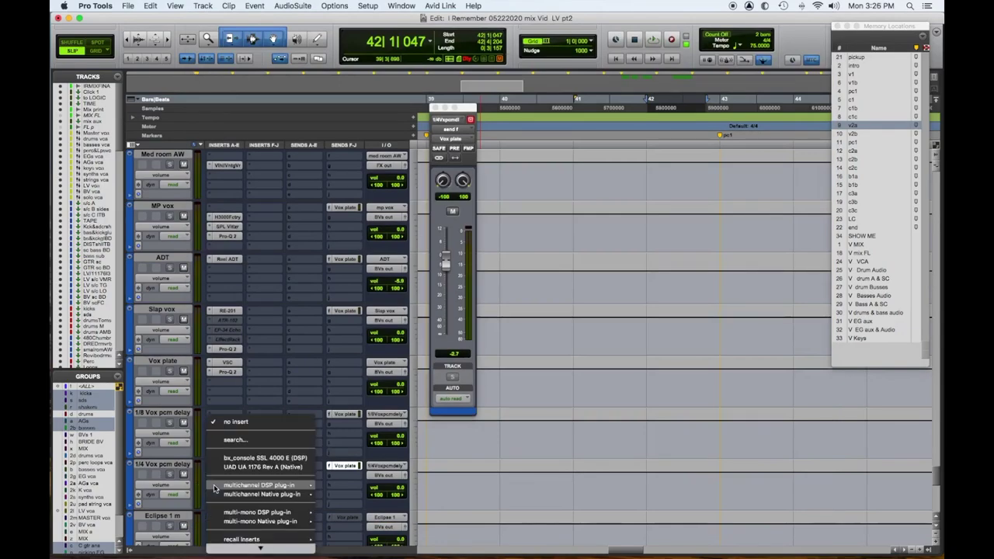
pyautogui.moveTo(303, 485)
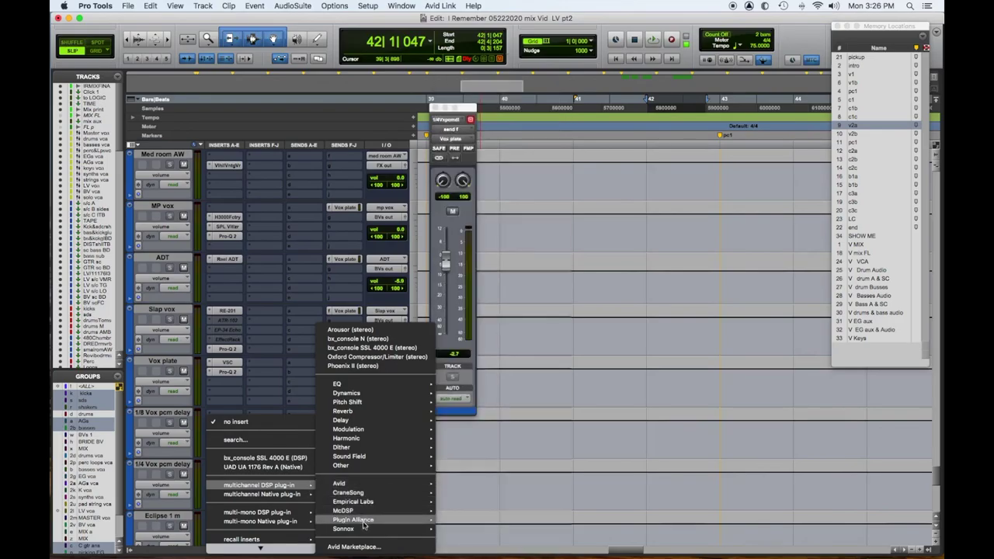
pyautogui.moveTo(361, 512)
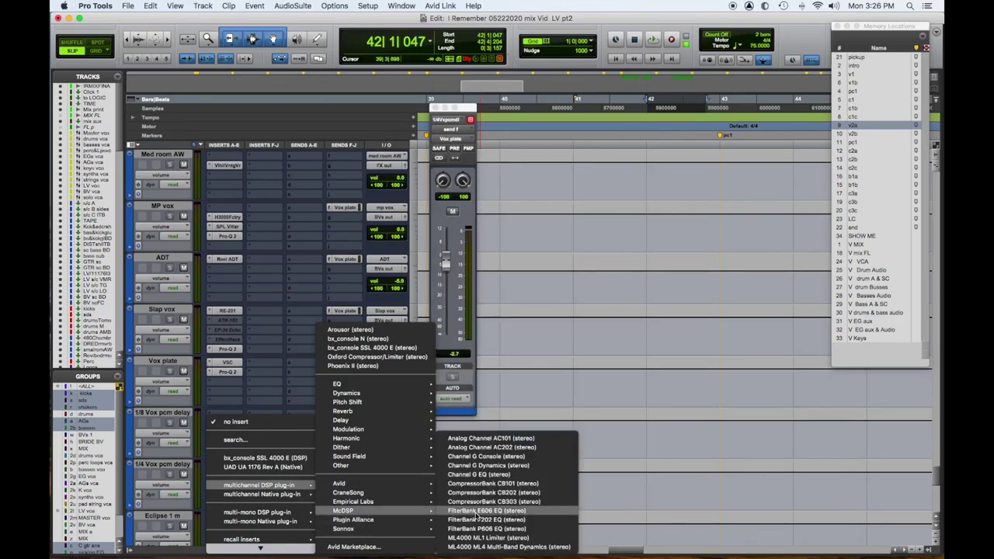
pyautogui.click(477, 519)
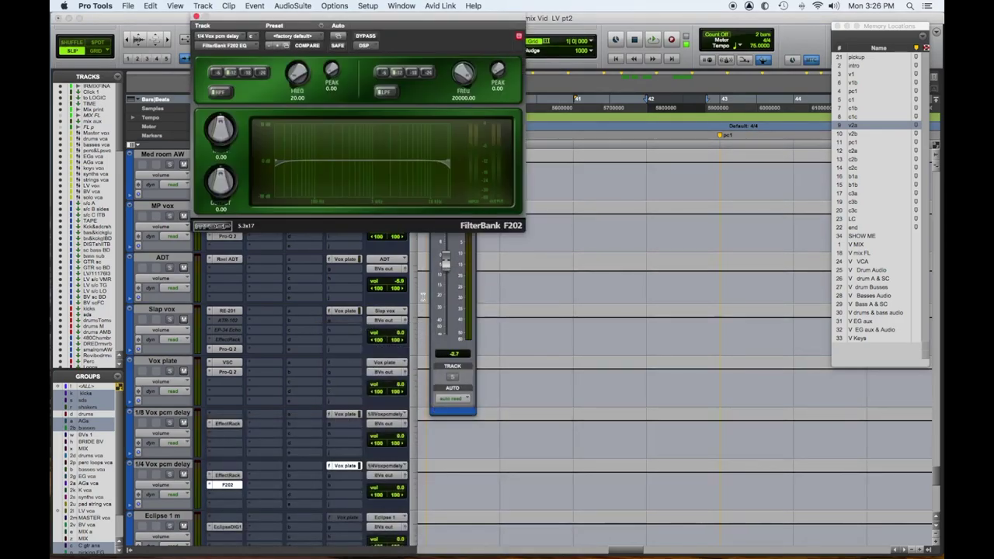
# Filter the 1/4 Vox pcm delay during playback, with the F202 high-pass at about 170 Hz and low-pass at about 2890 Hz.
pyautogui.moveTo(460, 74); pyautogui.dragTo(458, 92)
pyautogui.press('space')
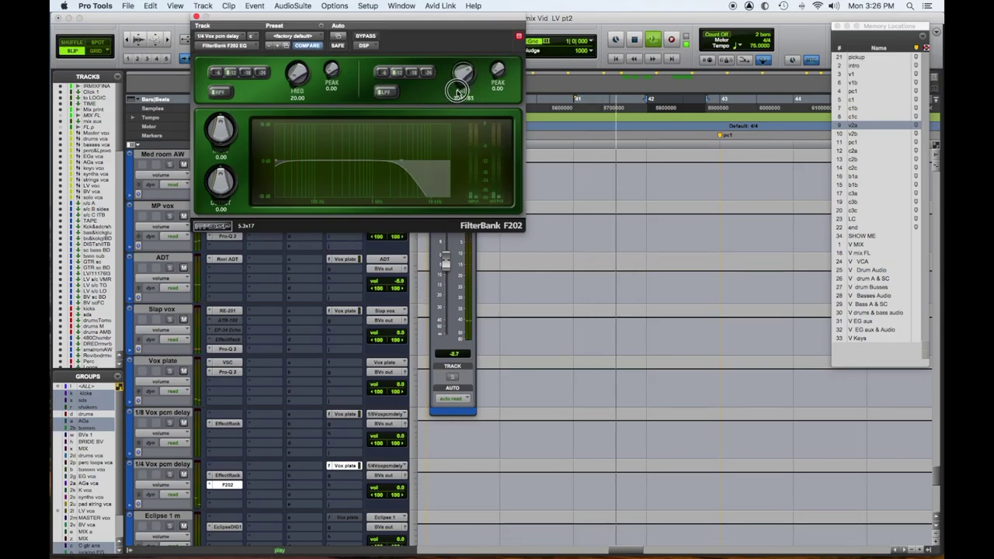
pyautogui.moveTo(295, 72); pyautogui.dragTo(292, 45)
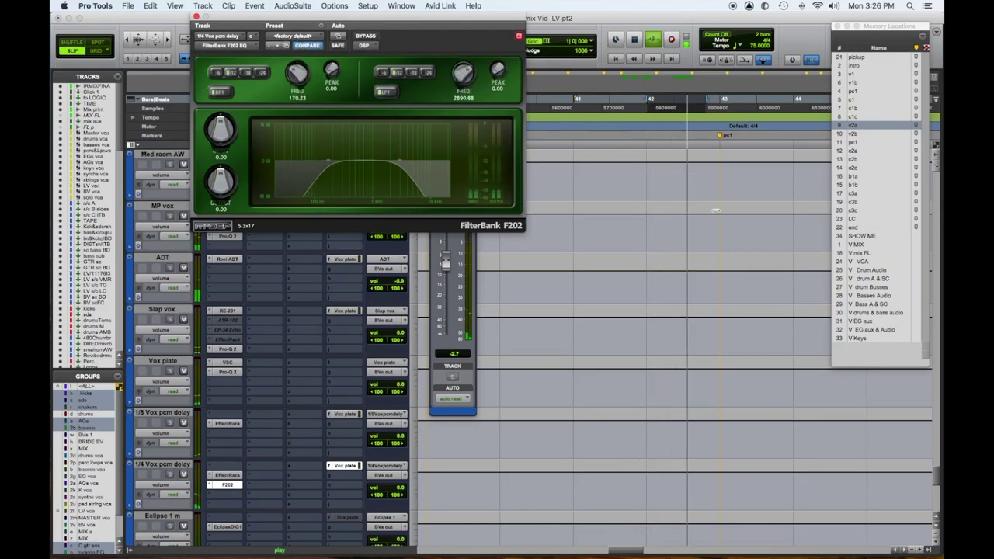
pyautogui.press('space')
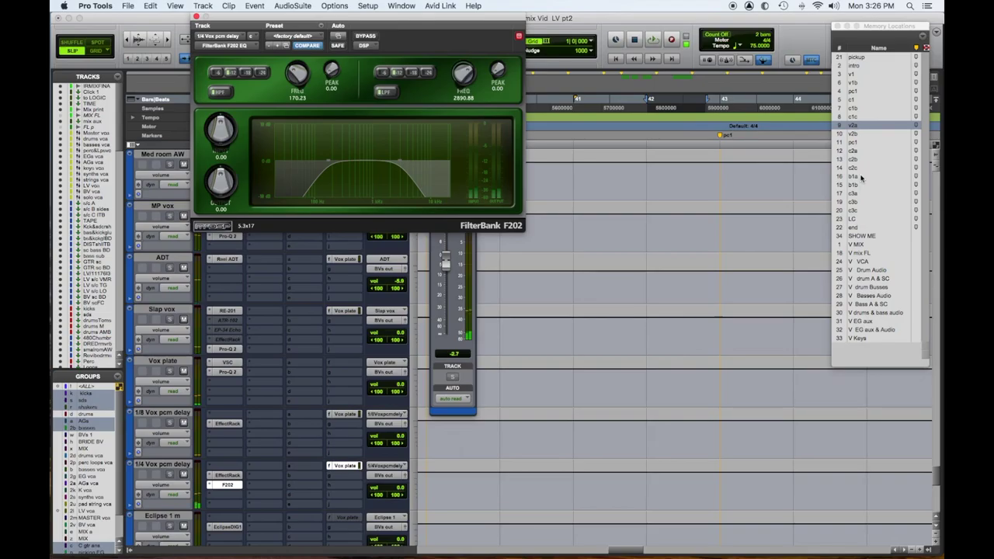
# Play from the v2b marker and fine-tune the F202 low-pass frequency to about 2700 Hz.
pyautogui.click(857, 135)
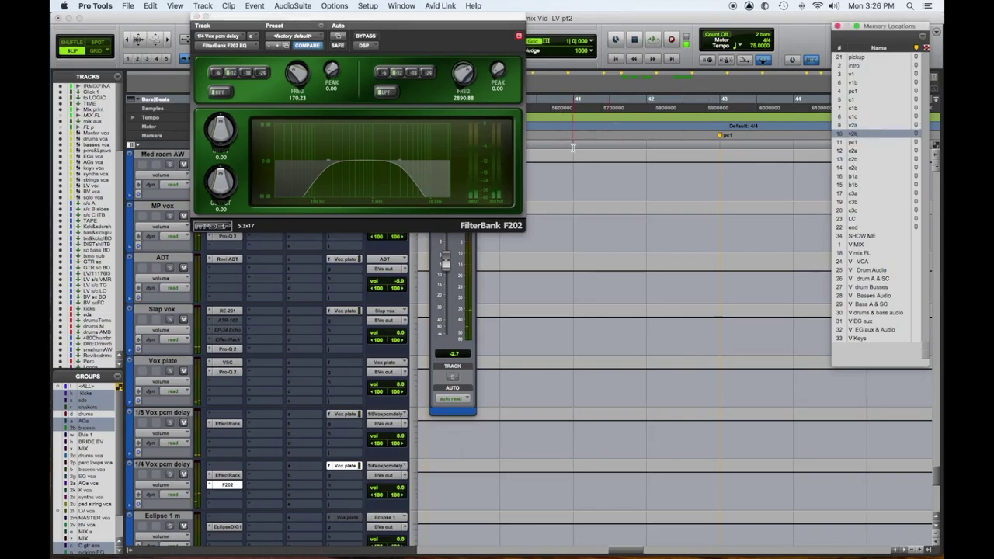
pyautogui.click(458, 77)
pyautogui.press('space')
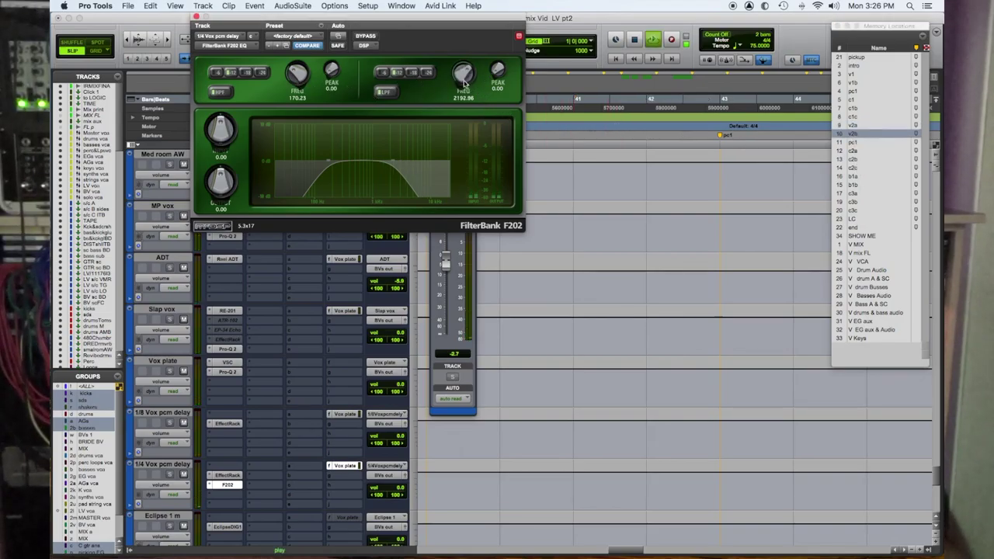
pyautogui.moveTo(464, 80); pyautogui.dragTo(466, 84)
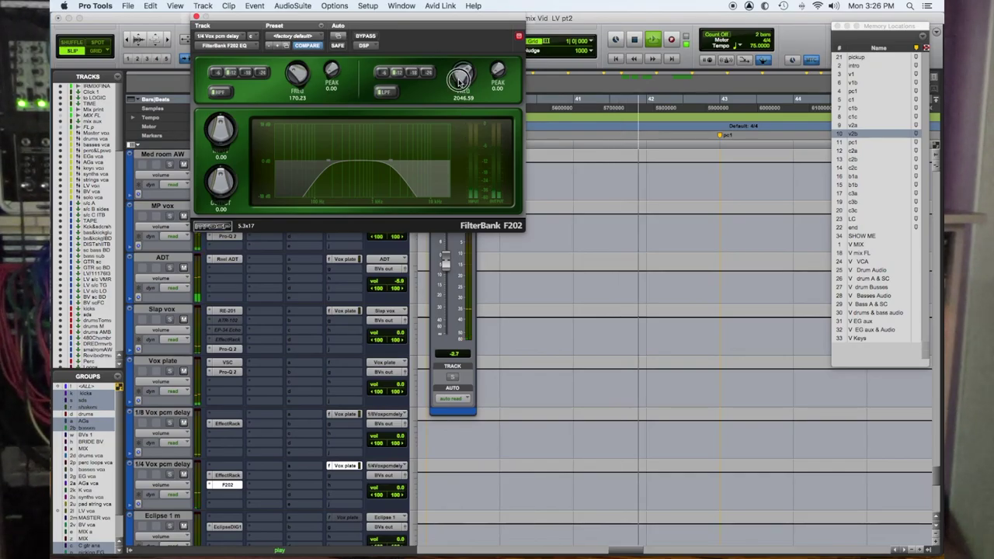
pyautogui.moveTo(460, 81); pyautogui.dragTo(459, 78)
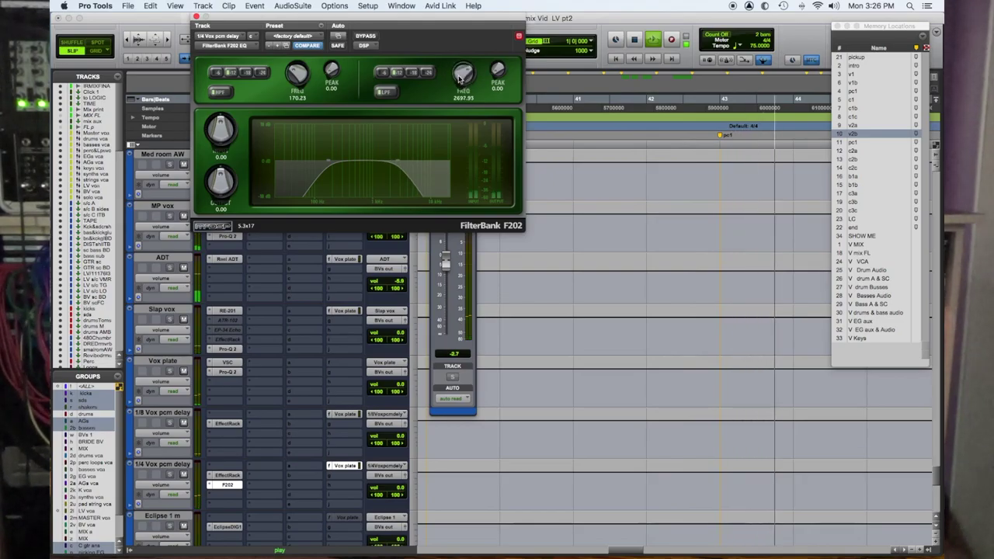
pyautogui.press('space')
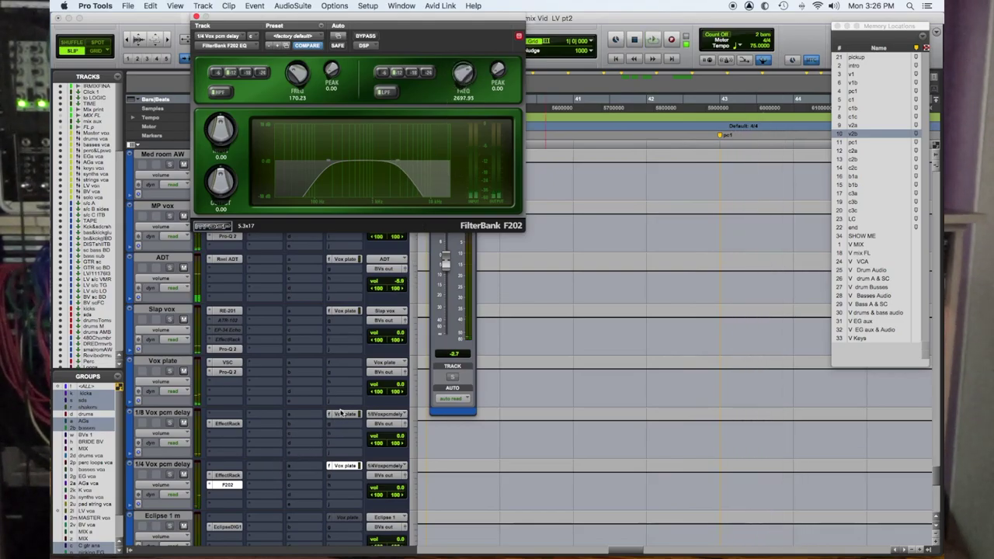
# Show the Vox plate send on 1/8 Vox pcm delay and place the F202 filter below that track's EffectRack.
pyautogui.click(341, 412)
pyautogui.click(344, 414)
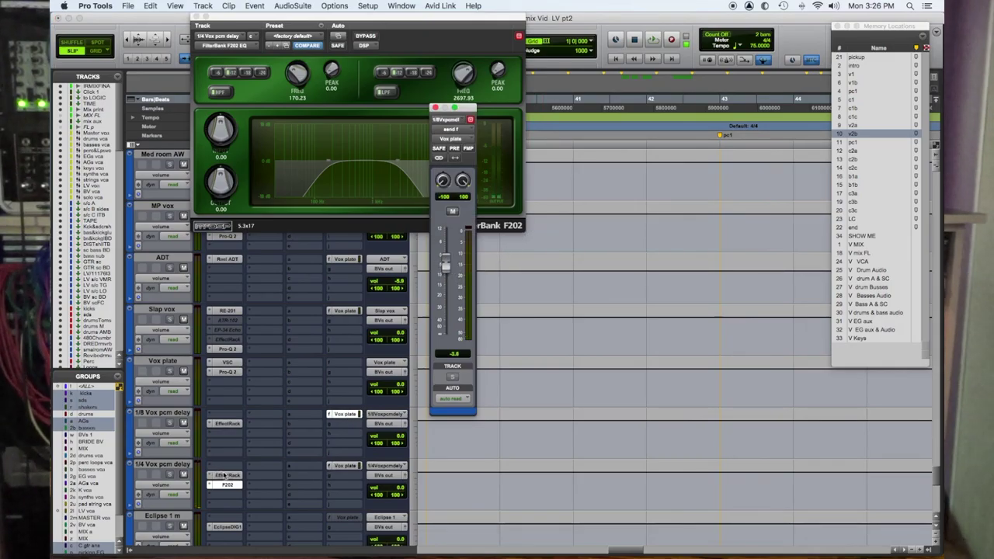
pyautogui.moveTo(235, 486); pyautogui.dragTo(232, 432)
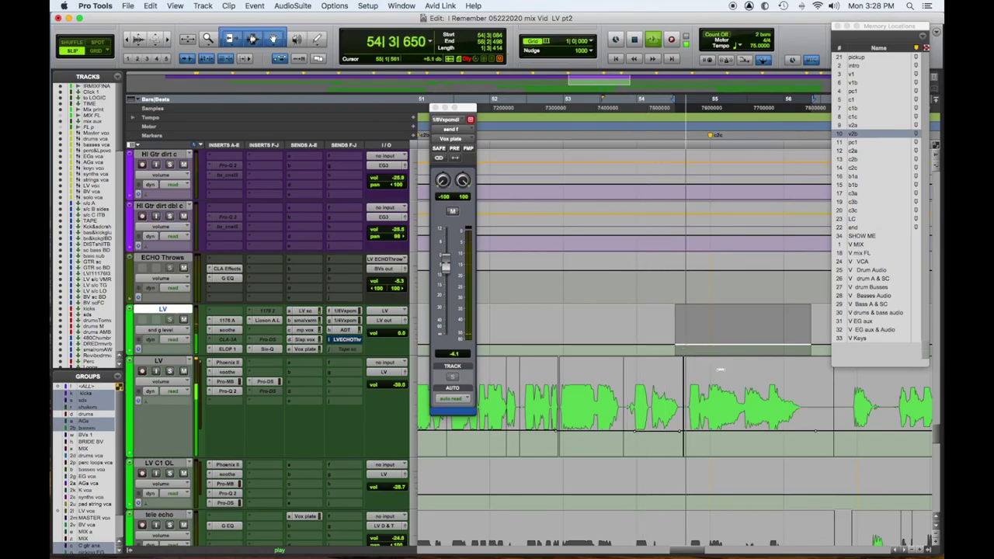
# Raise the LV echo throw send level over the phrase at marker c2c, roughly bar 55, during playback.
pyautogui.click(701, 344)
pyautogui.moveTo(701, 344); pyautogui.dragTo(772, 350)
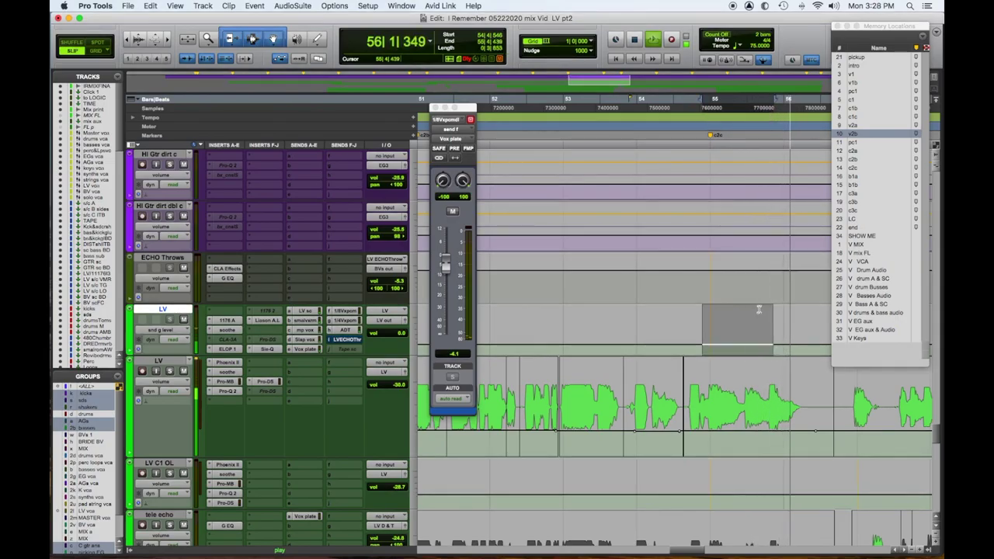
pyautogui.moveTo(759, 312); pyautogui.dragTo(756, 306)
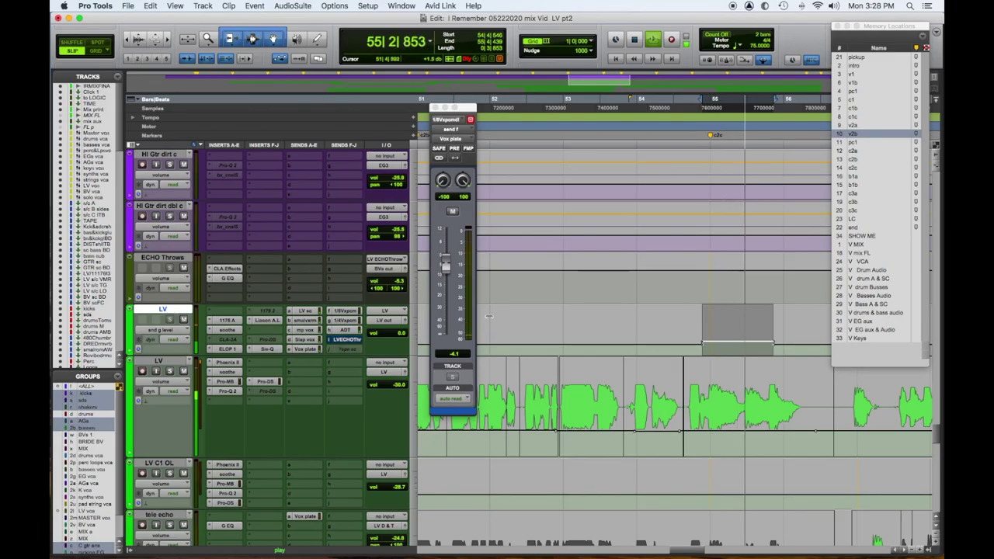
pyautogui.moveTo(748, 311); pyautogui.dragTo(752, 313)
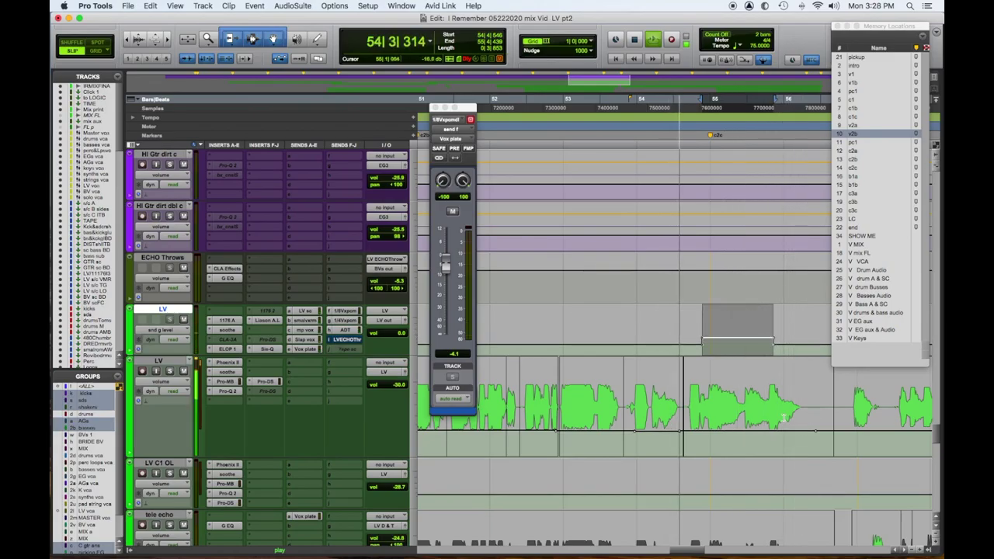
# Ramp the LV vocal's volume automation down over the phrase tail around bar 56.
pyautogui.moveTo(767, 413); pyautogui.dragTo(816, 414)
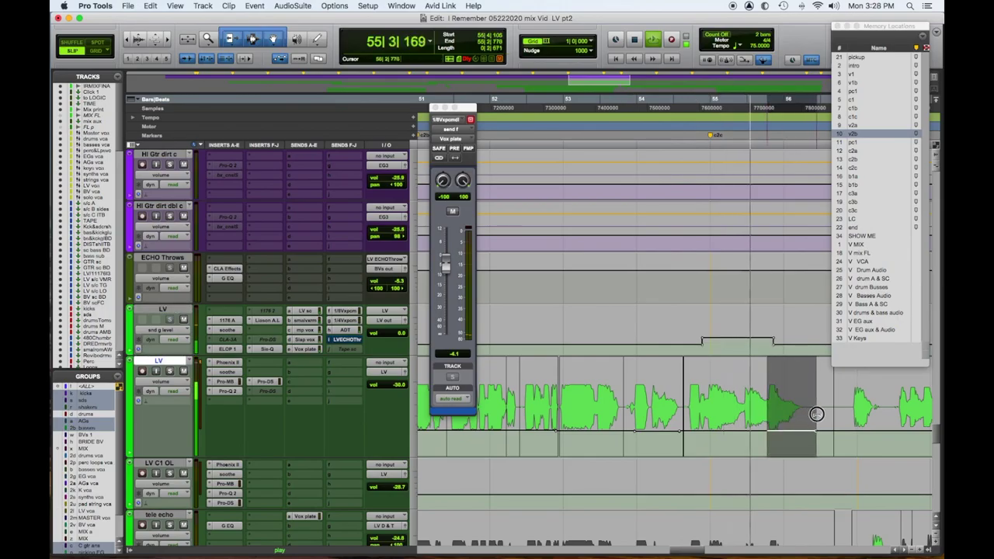
pyautogui.moveTo(791, 377); pyautogui.dragTo(791, 381)
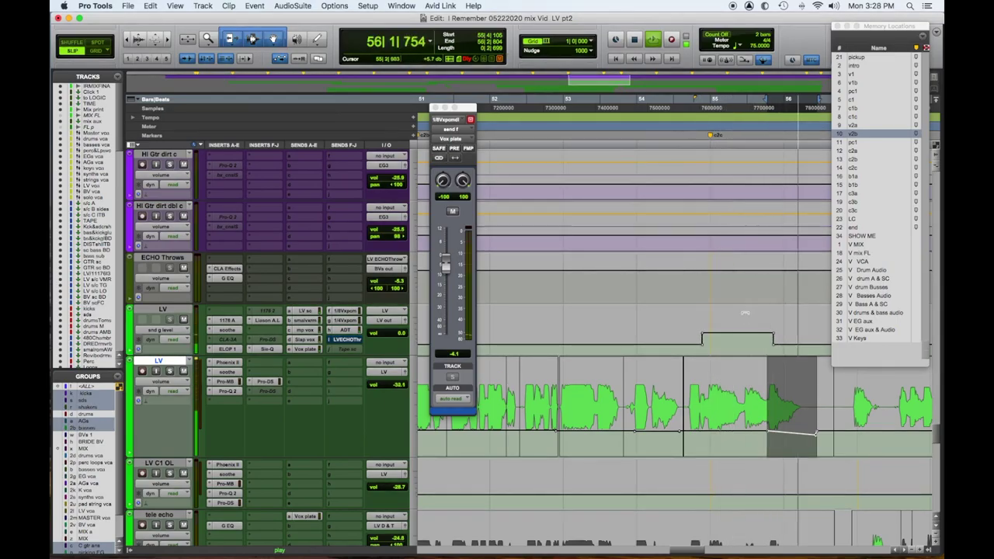
# Trim the echo throw send level down over the c2c phrase, select the end of the raised section, and stop playback.
pyautogui.moveTo(744, 313)
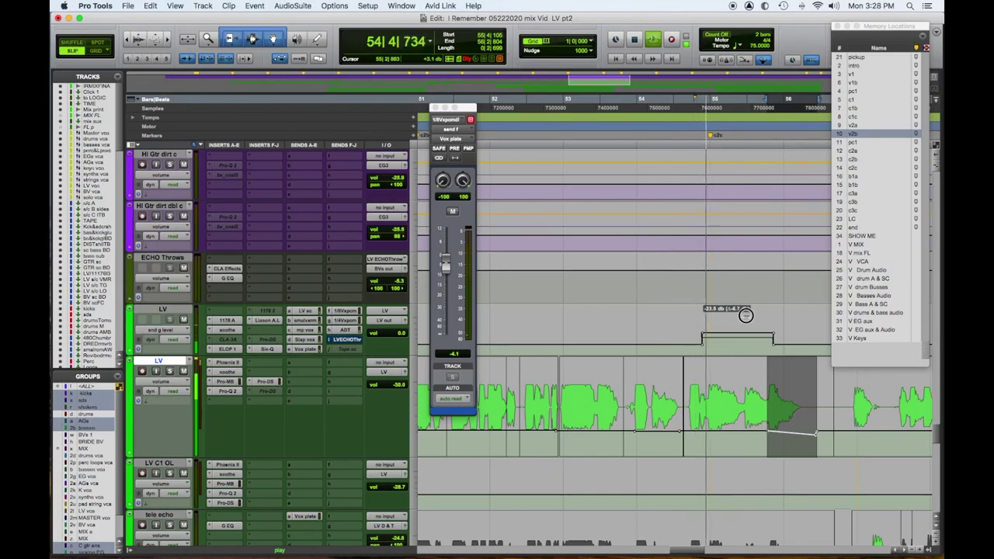
pyautogui.moveTo(765, 338); pyautogui.dragTo(776, 339)
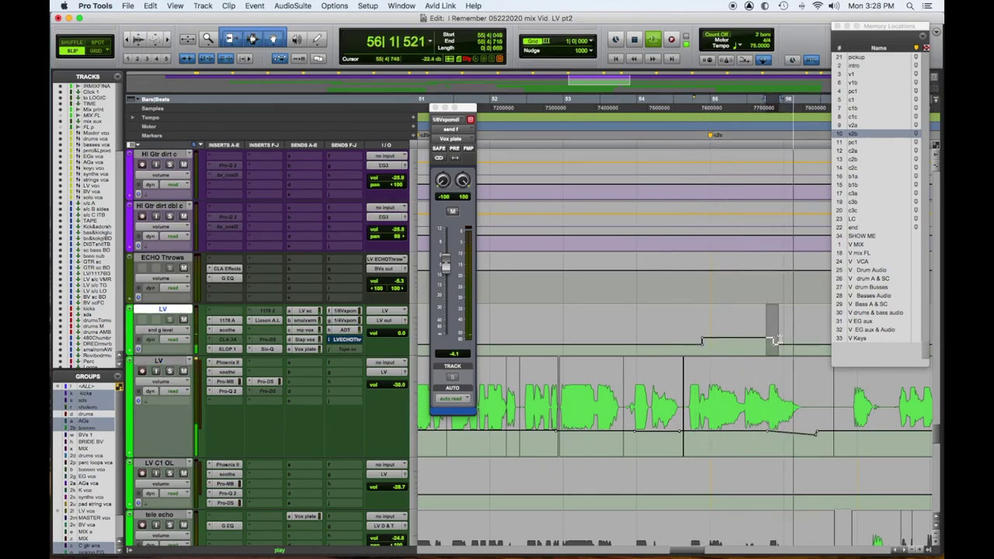
pyautogui.press('space')
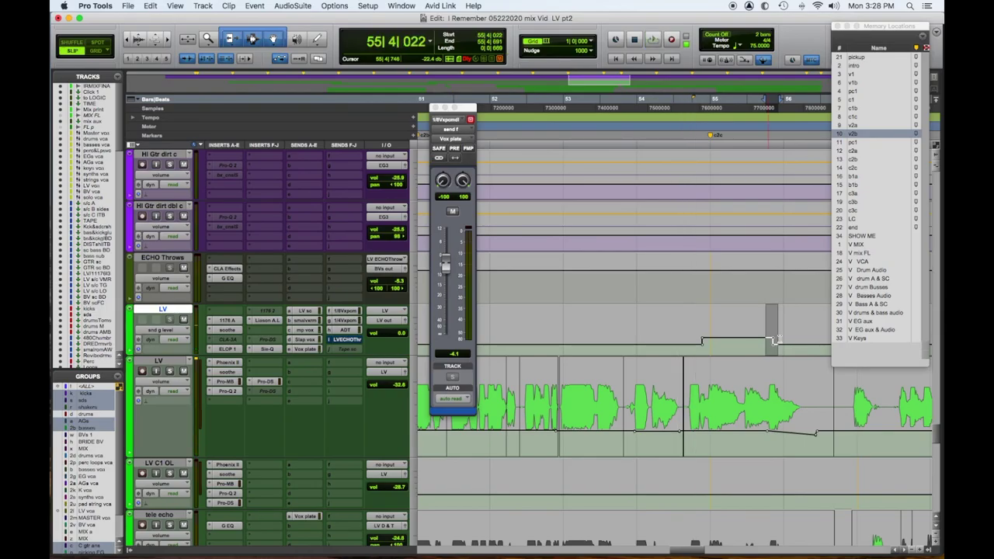